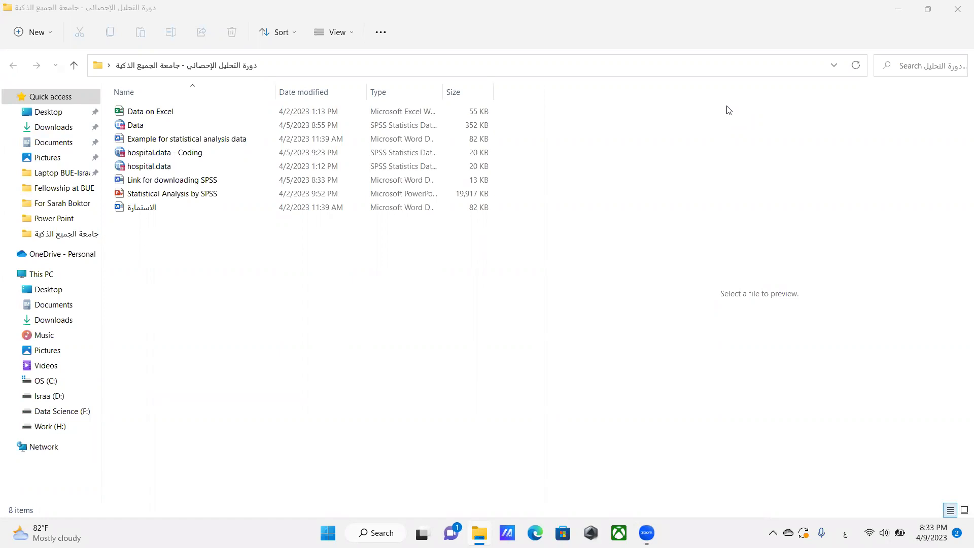
Step: Find Word through the system search, launch it and create a blank document
click(389, 532)
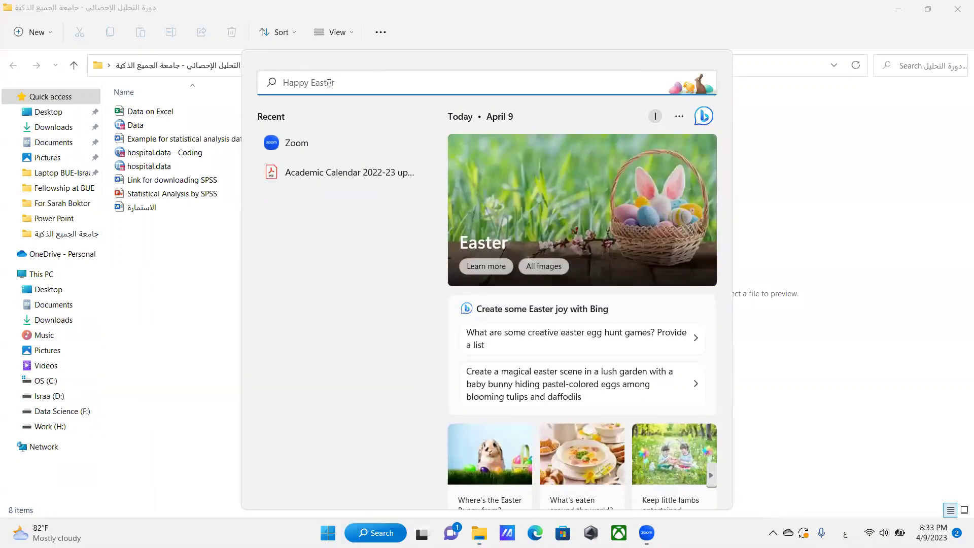
text(ص)
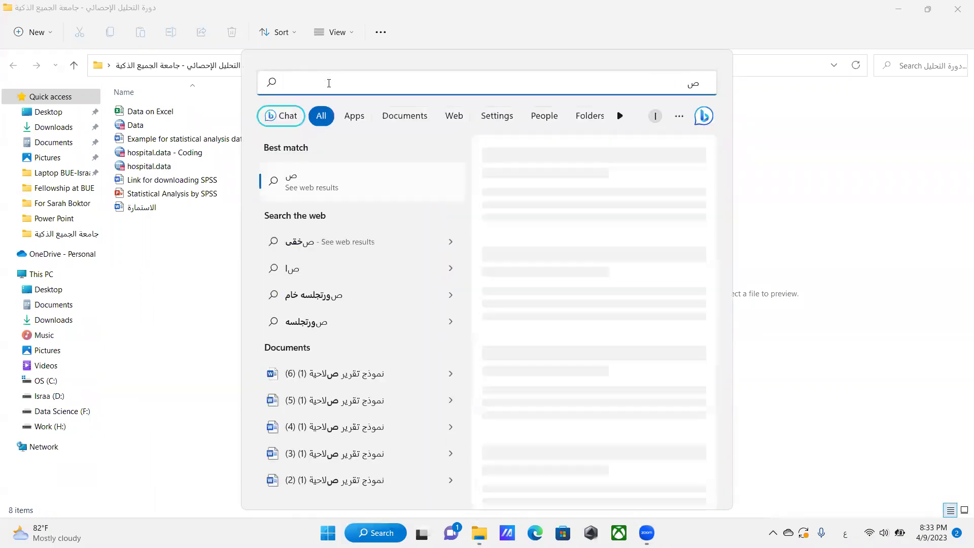
key(BackSpace)
key(alt+shift)
text(word)
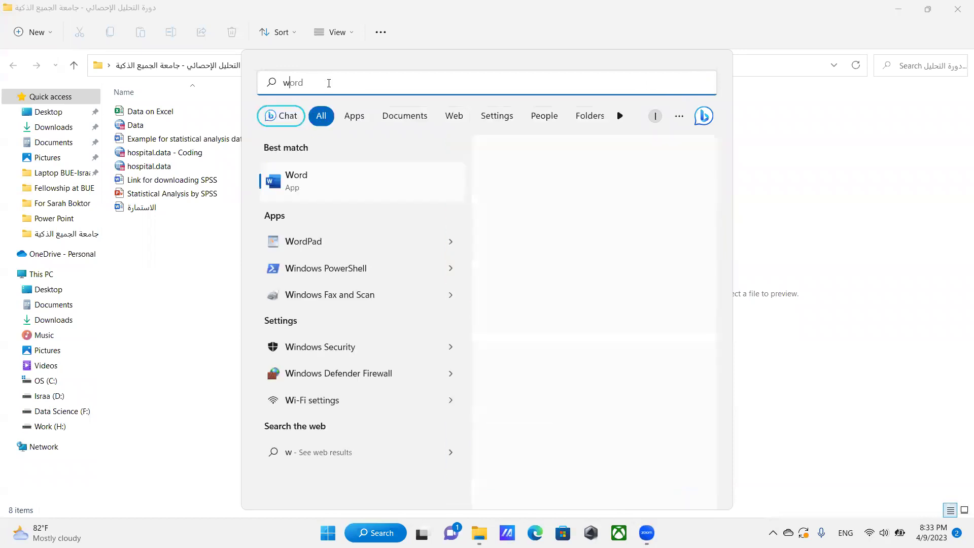
click(318, 177)
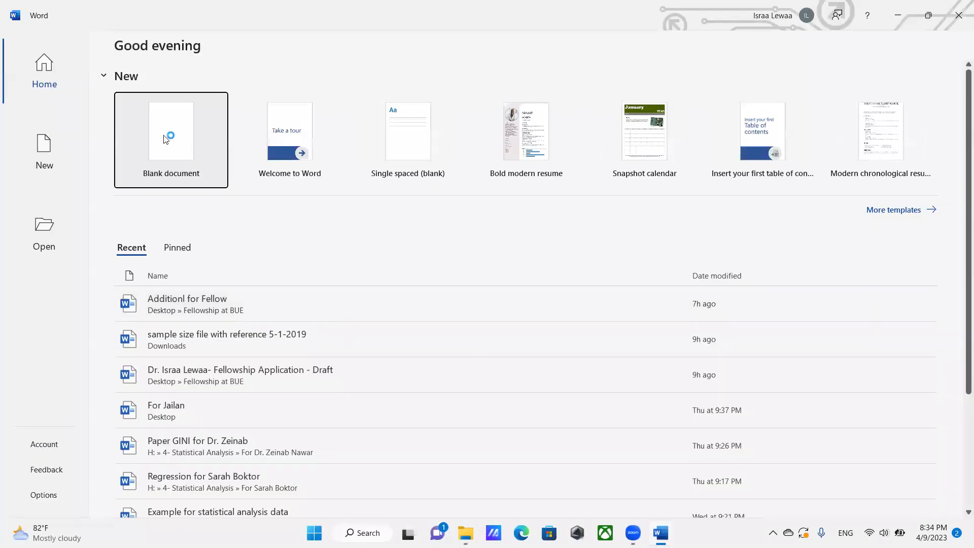
click(166, 139)
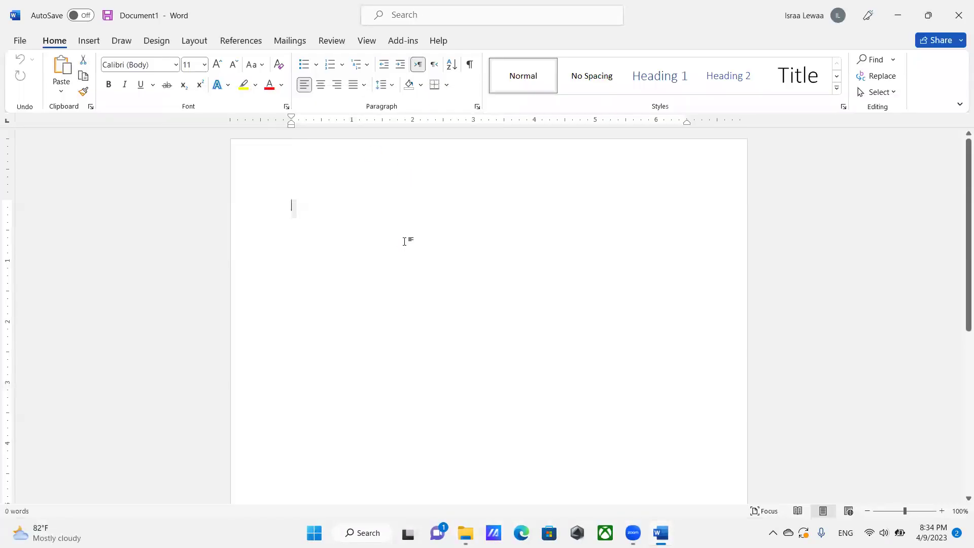
Step: With Arabic keyboard input, start the first line with "الإحصاء الوصفي يشمل : رسومات و جداول تكرارية و"
text(h)
key(BackSpace)
key(alt+shift)
text(الإحصاء الوصفي ي)
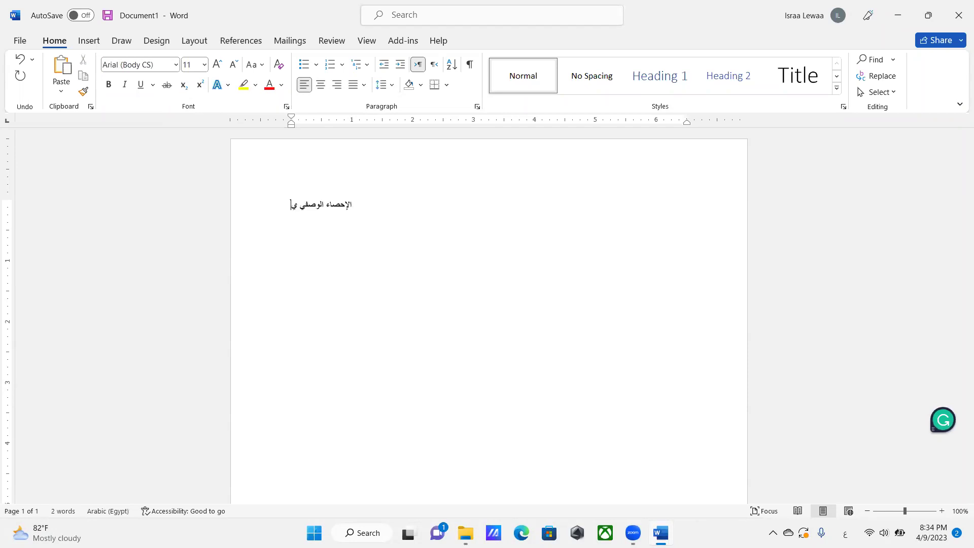
text(شمل)
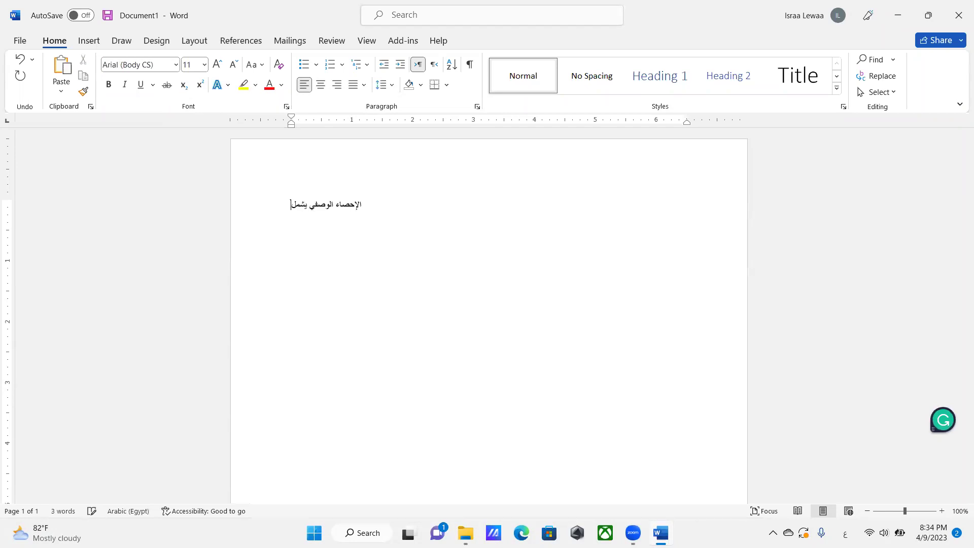
text( : رسومات)
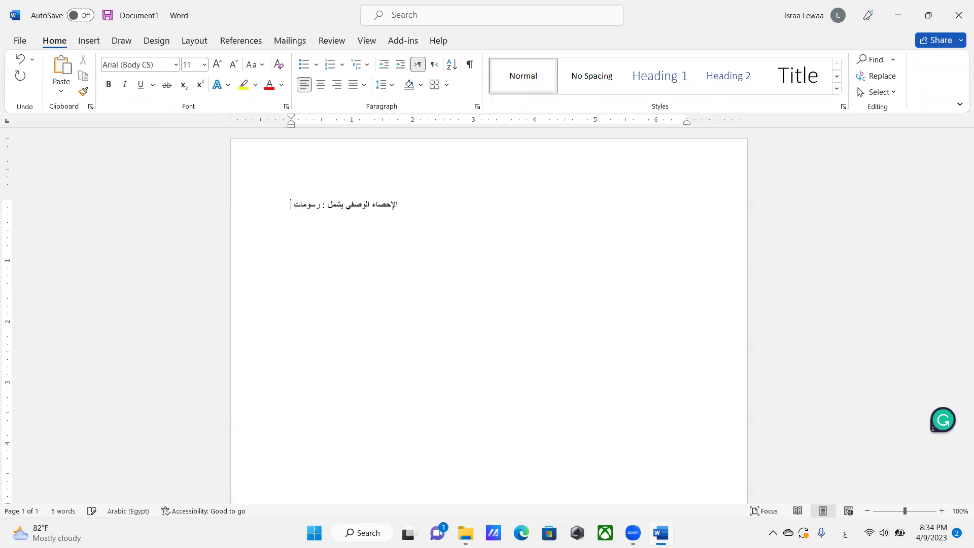
text( و جداول)
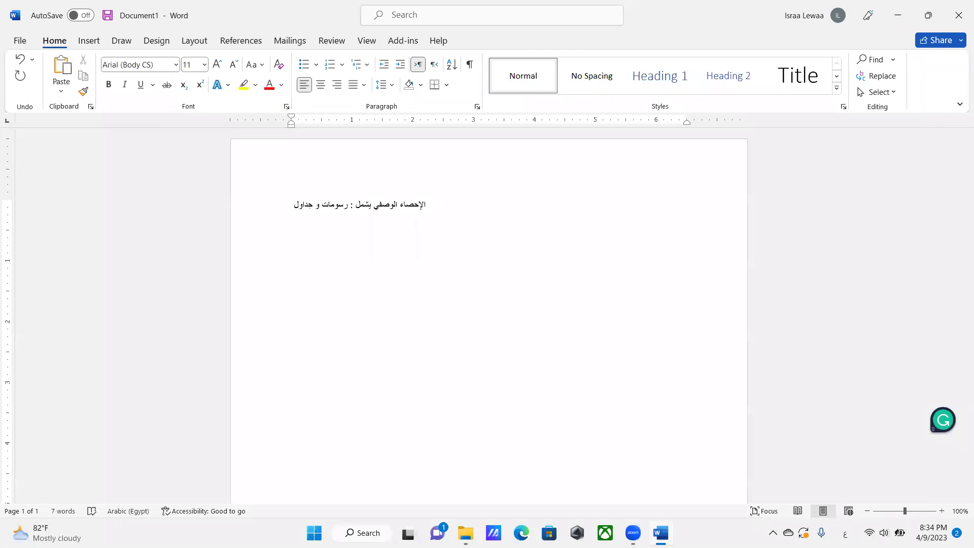
text( تكرا)
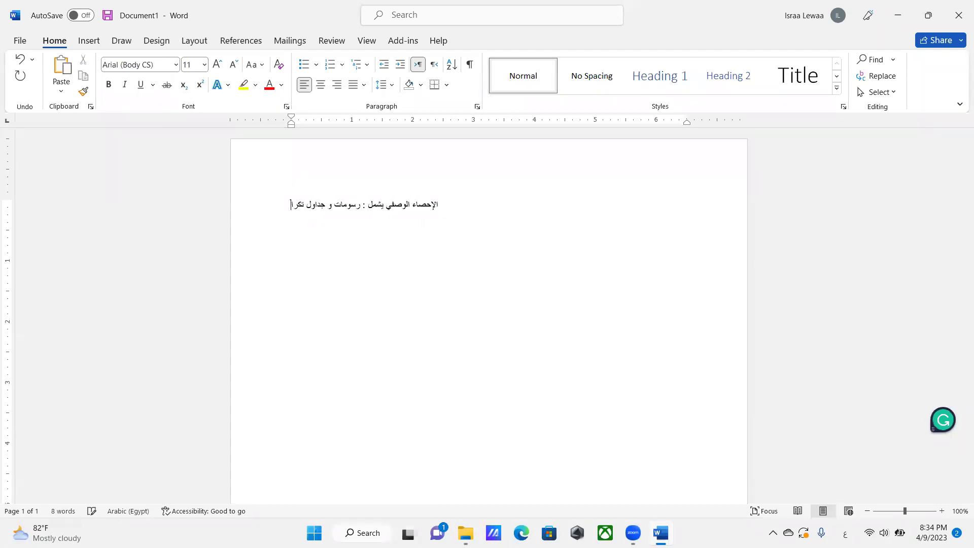
text(رية و)
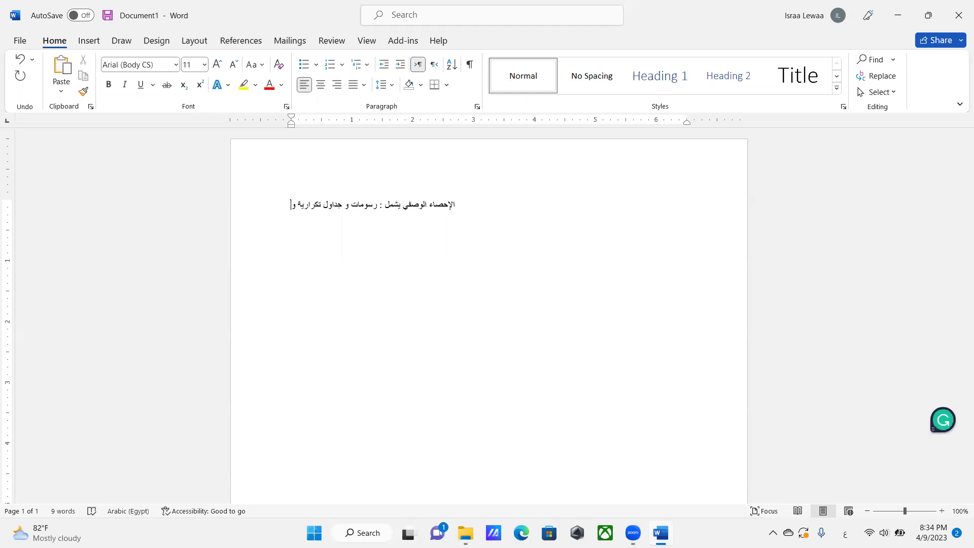
Step: Continue the line with "مقاييس إحصائية", correcting the spelling of the second word to start with a hamza
text(مقا)
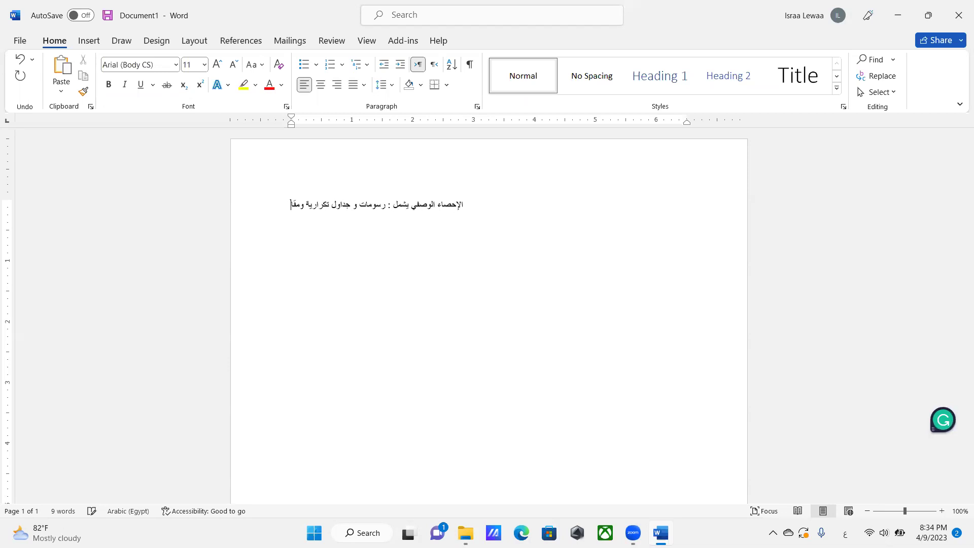
text(ييس ا)
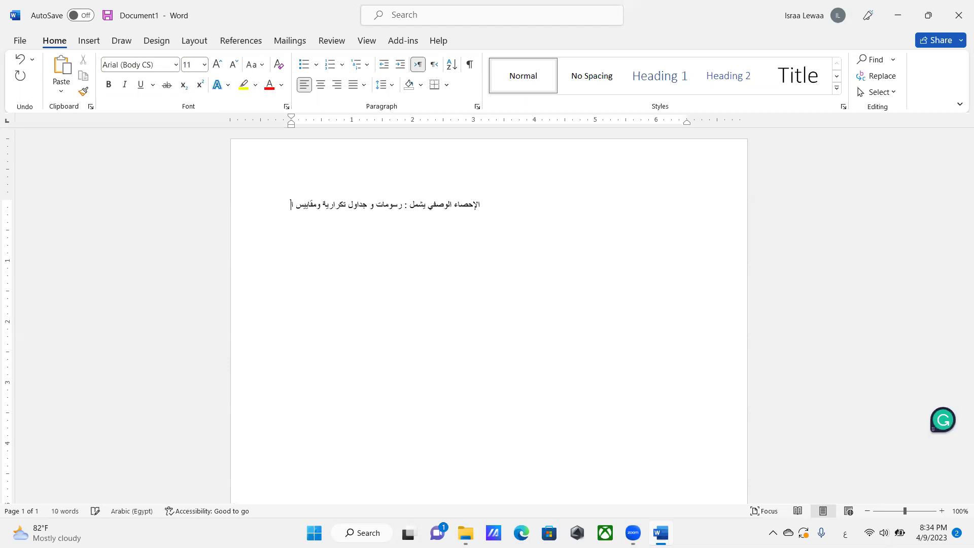
text(حصي)
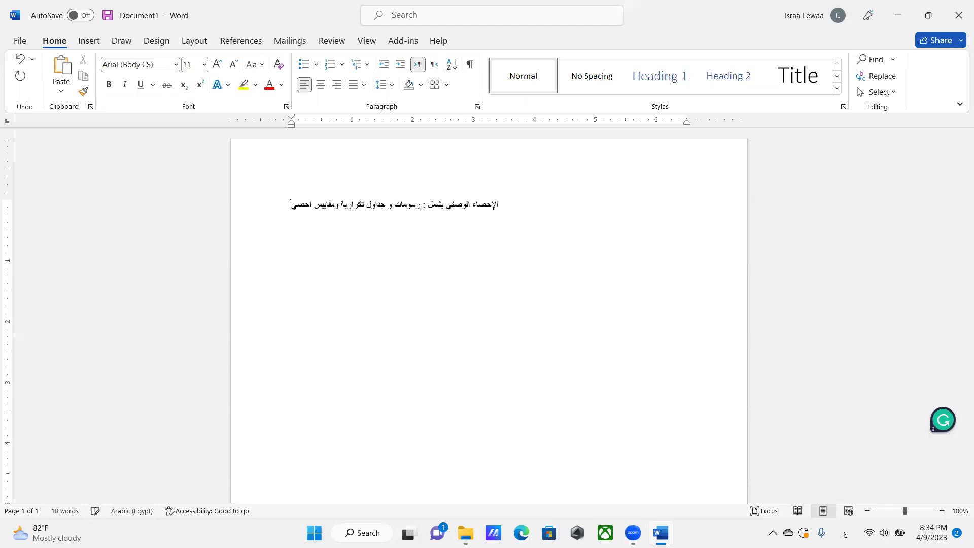
key(BackSpace)
text(ا)
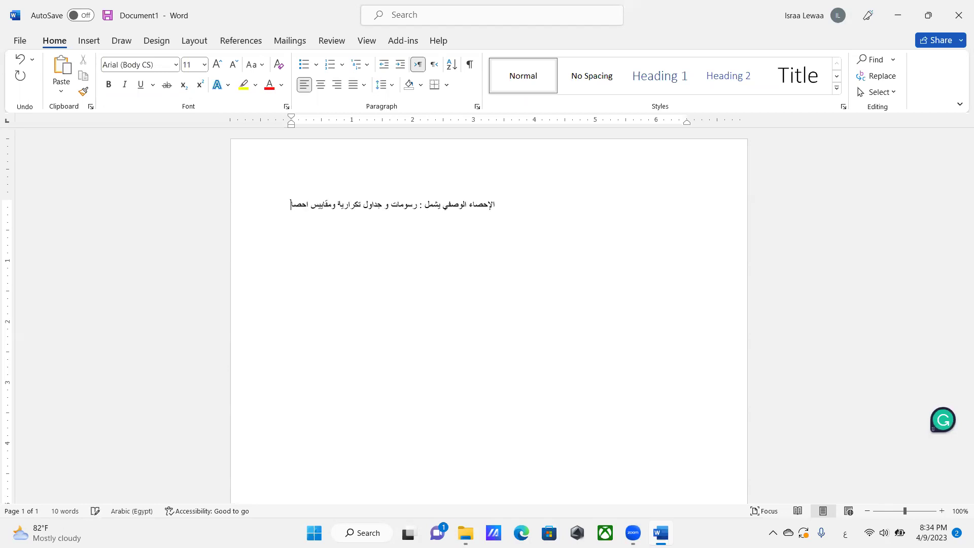
key(BackSpace)
key(BackSpace)
key(BackSpace)
key(BackSpace)
text(إحصائية)
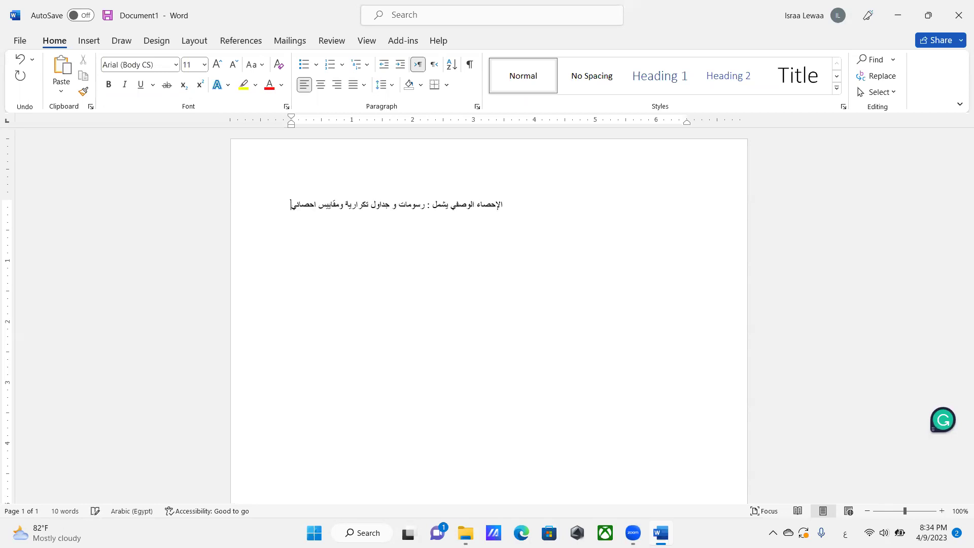
Step: Complete the line with the examples "مثل الوسط والوسيط والانحراف المعياري" and start a new paragraph
text( مثل ال)
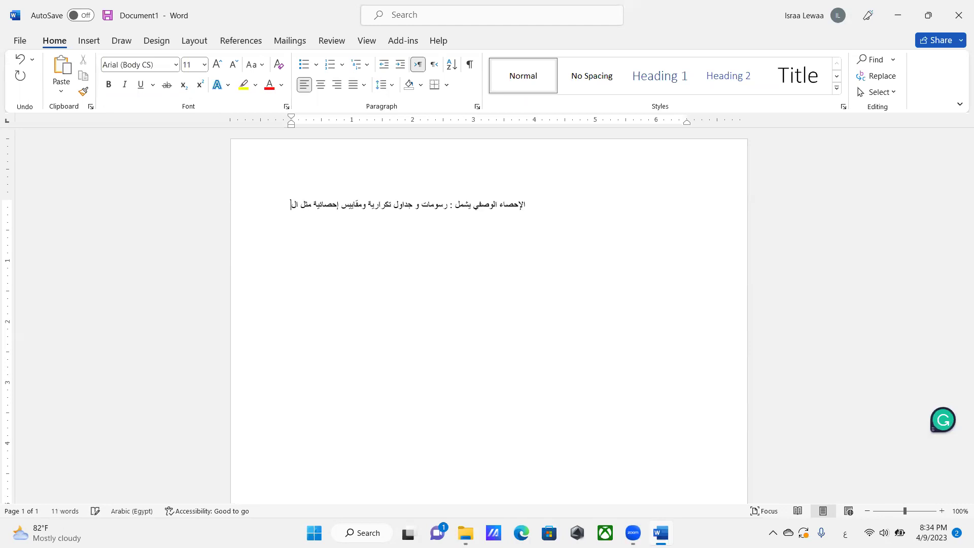
text(وسط وال)
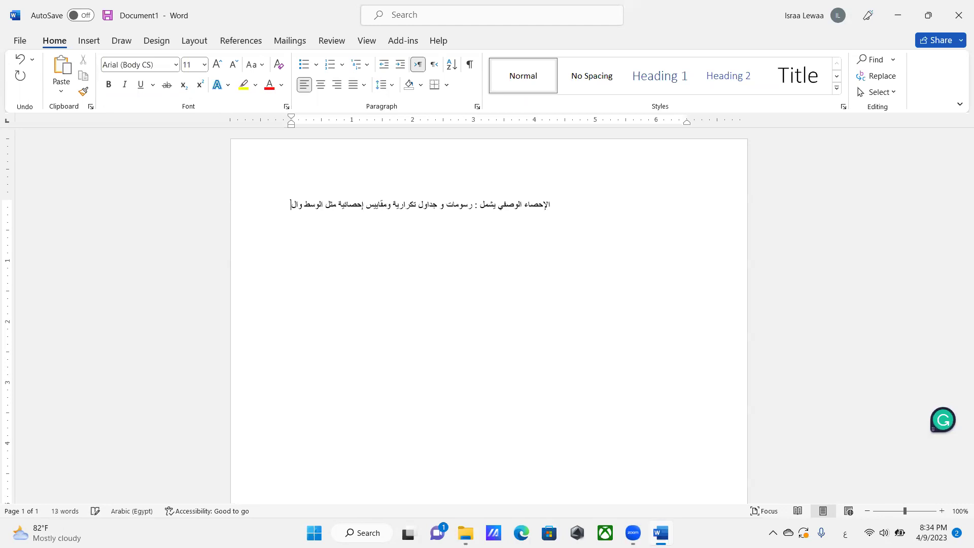
text(وسيط و)
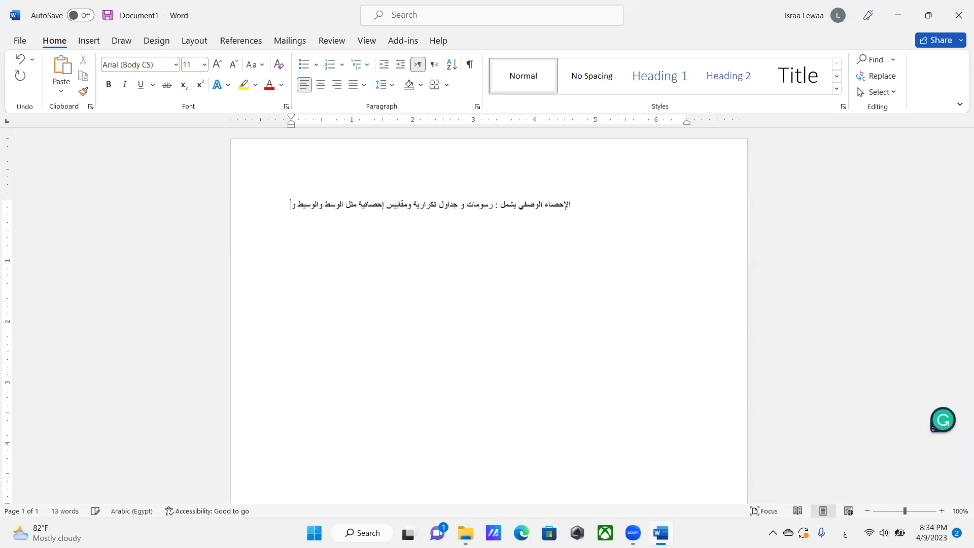
text(الانحرا)
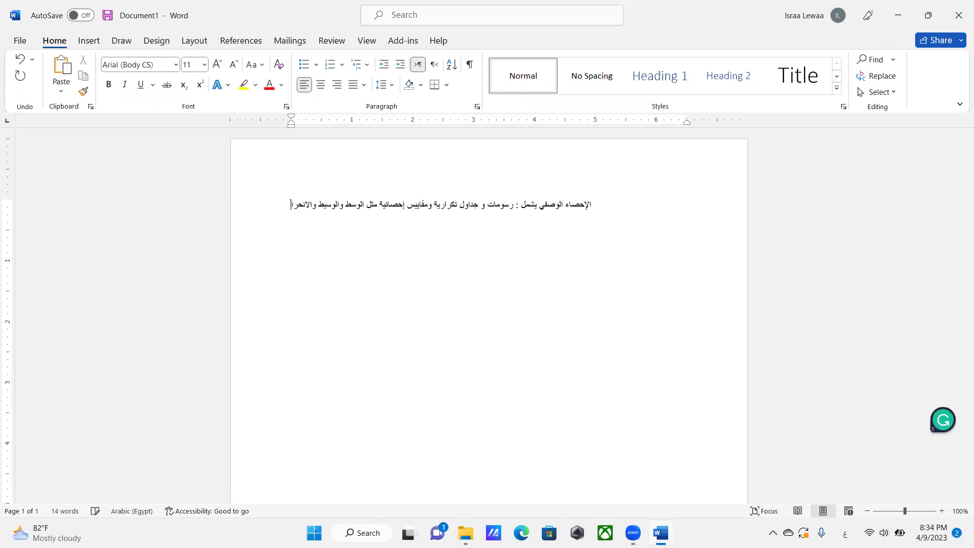
text(ف المعياري)
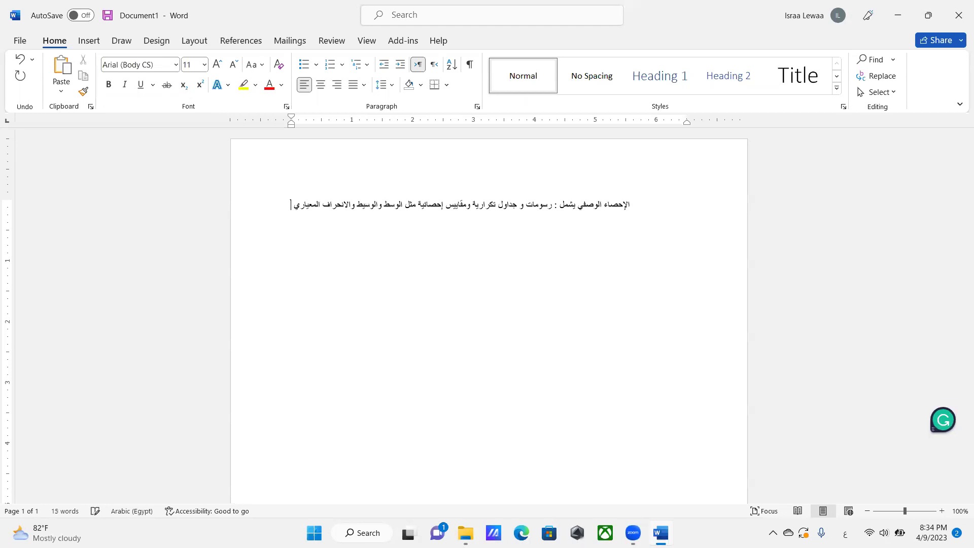
key(Return)
key(alt+shift)
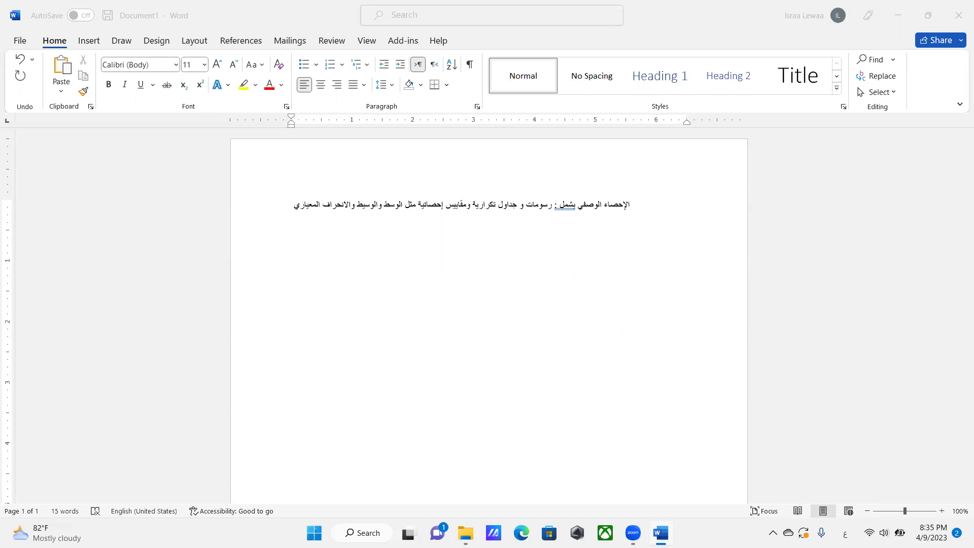
Step: Switch to the course folder in File Explorer, open "hospital.data - Coding" in SPSS and minimize the output viewer
click(469, 532)
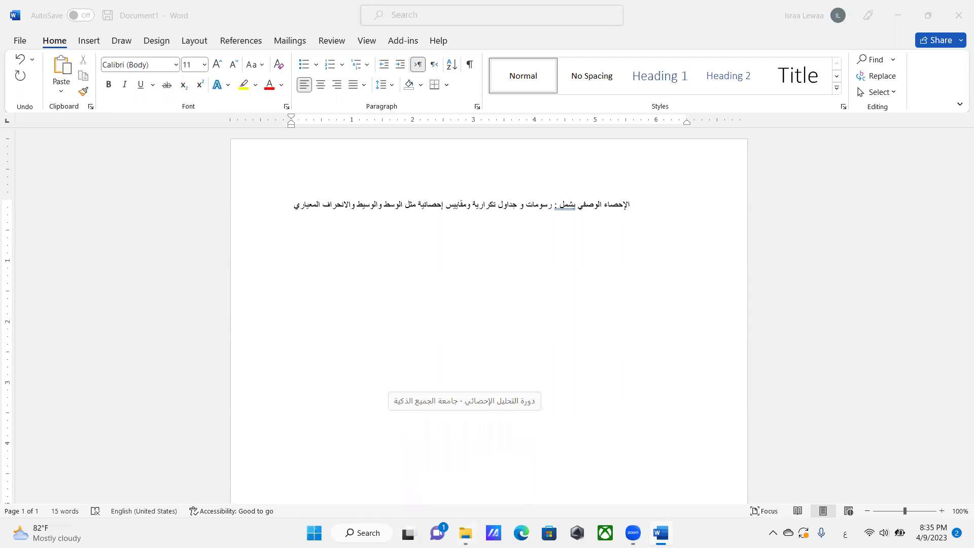
click(466, 532)
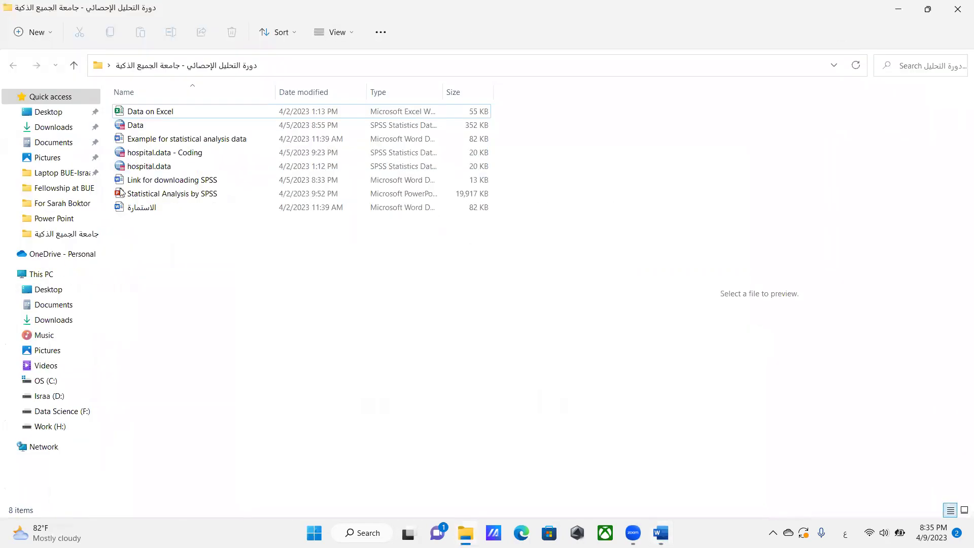
click(146, 154)
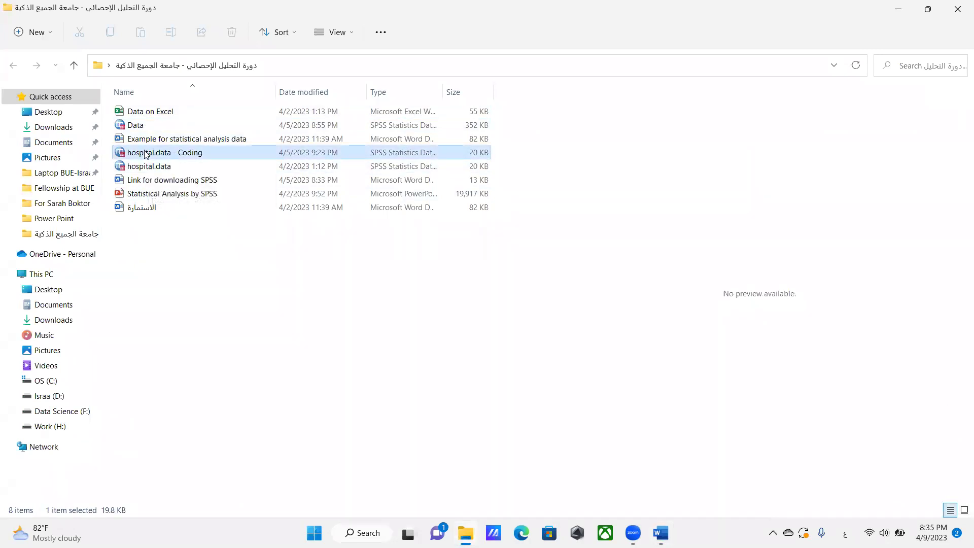
double_click(146, 152)
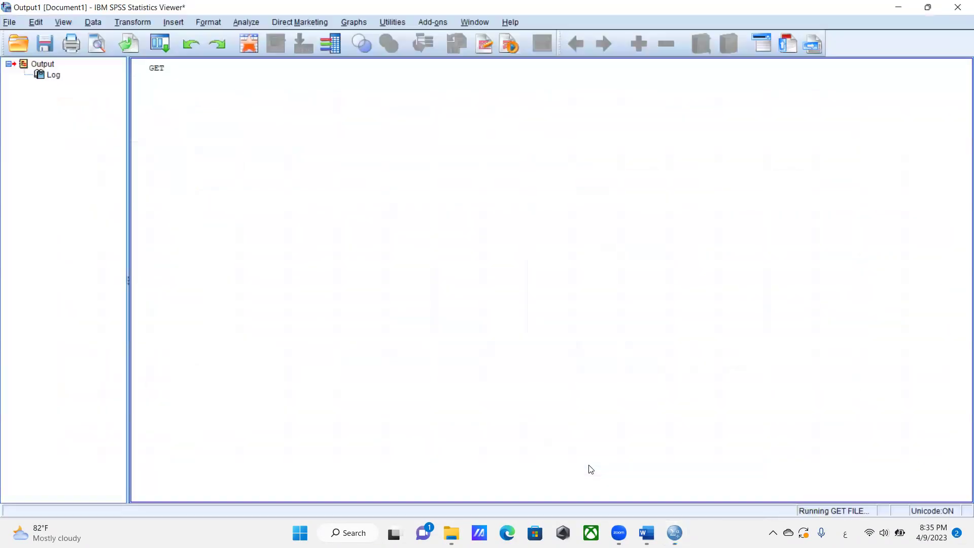
click(901, 7)
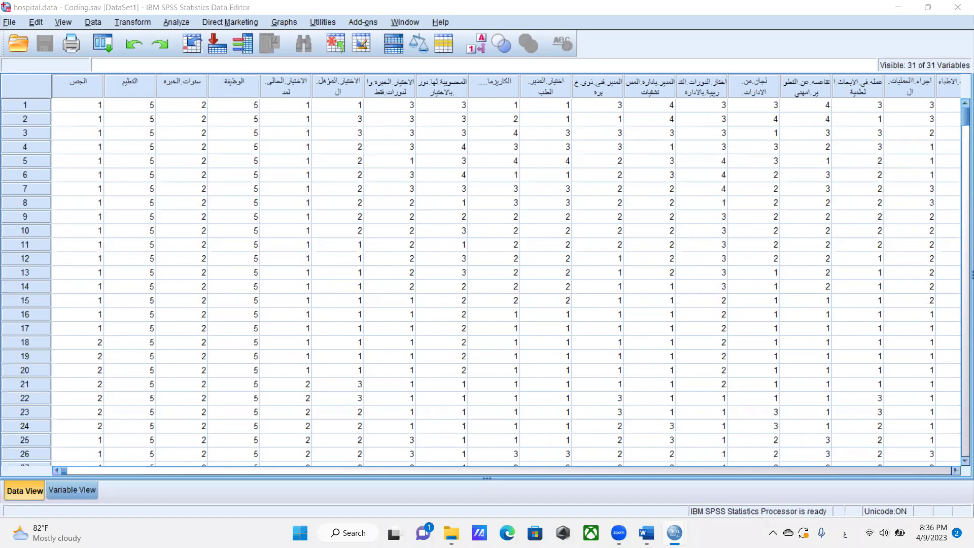
Step: Open the Word document "الاستمارة" from the course folder and examine the questionnaire around the job-level question and part two on page 31
click(451, 532)
click(450, 532)
click(451, 533)
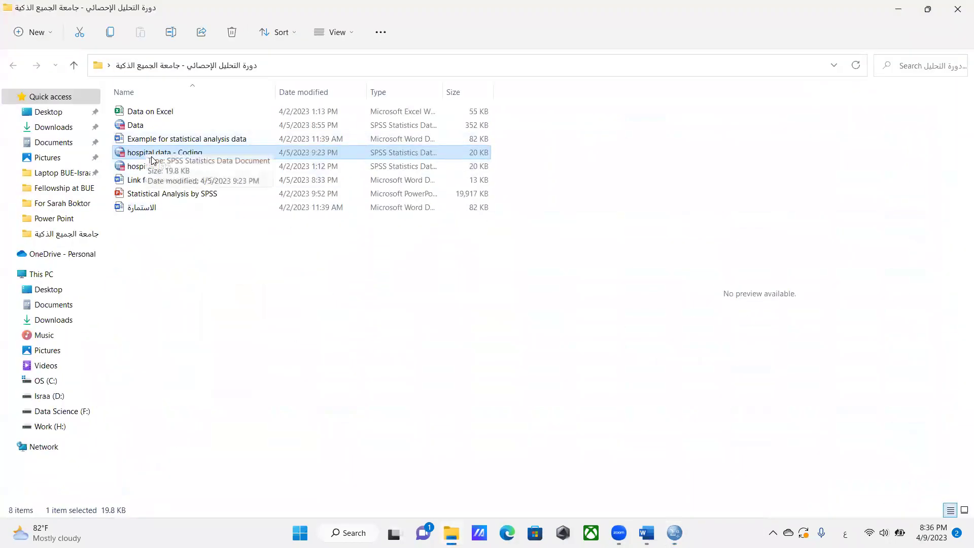
double_click(133, 208)
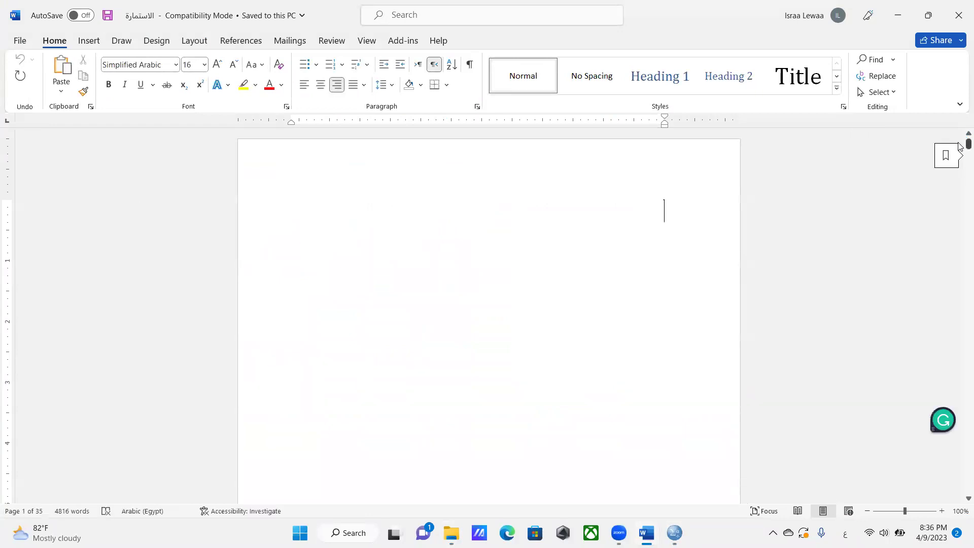
drag(959, 147, 960, 447)
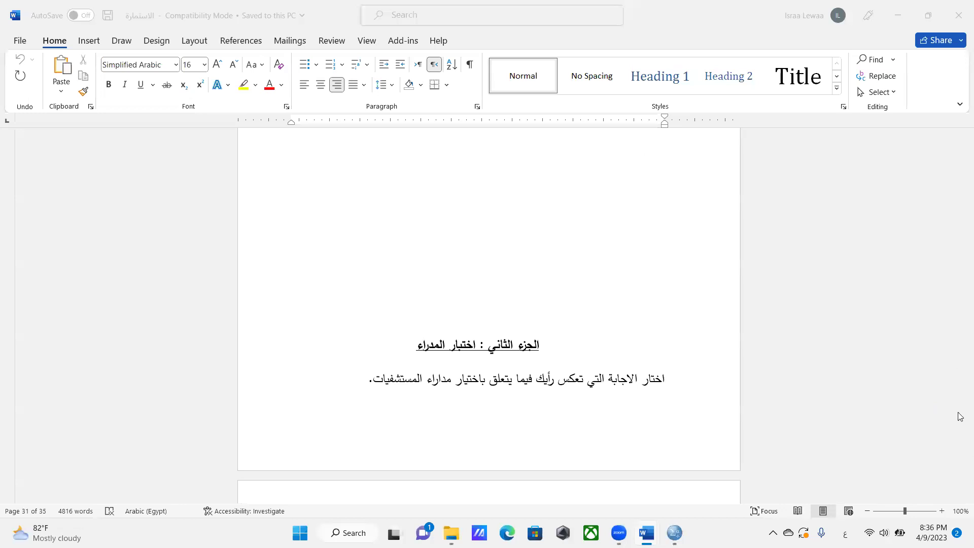
drag(477, 350, 574, 331)
scroll(553, 315, down, 3)
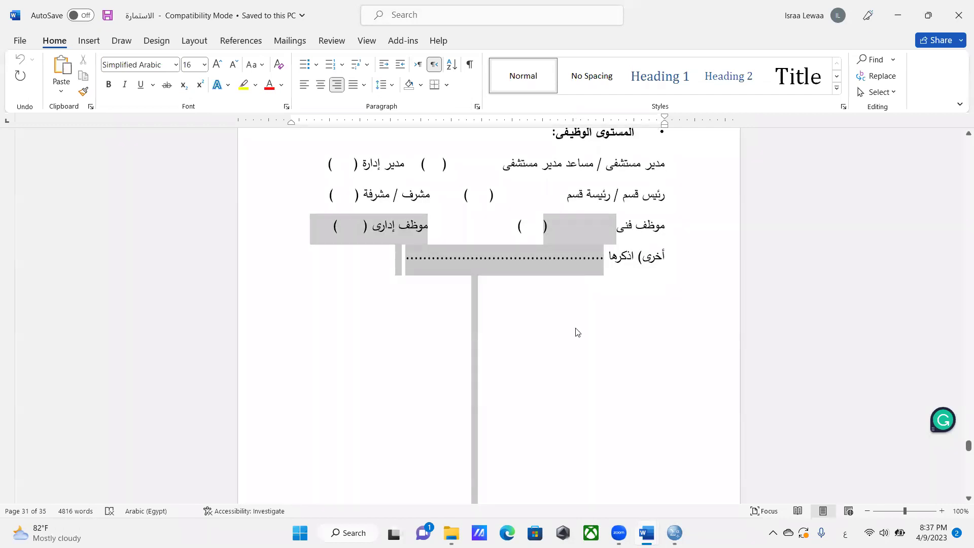
click(574, 330)
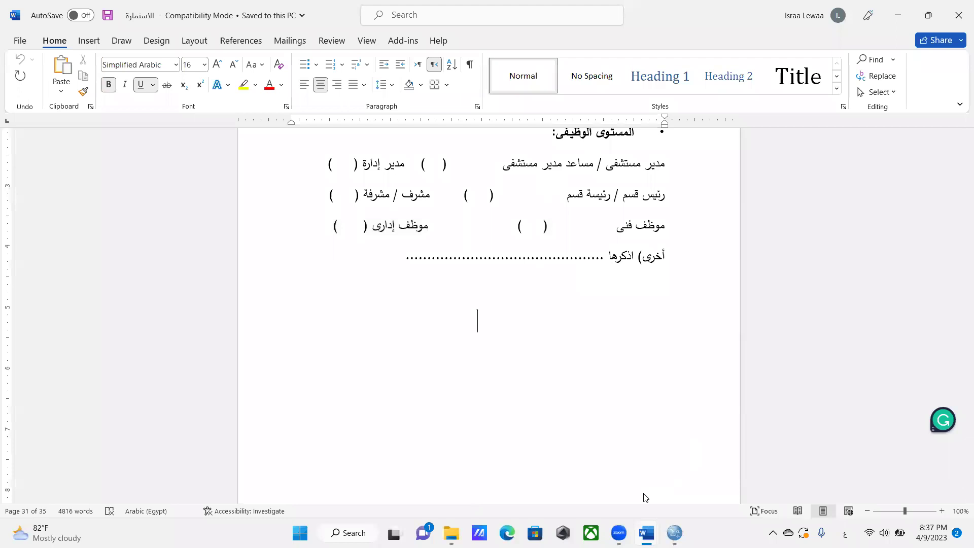
Step: Switch to the SPSS Data Editor window showing "hospital.data - Coding.sav"
key(super+space)
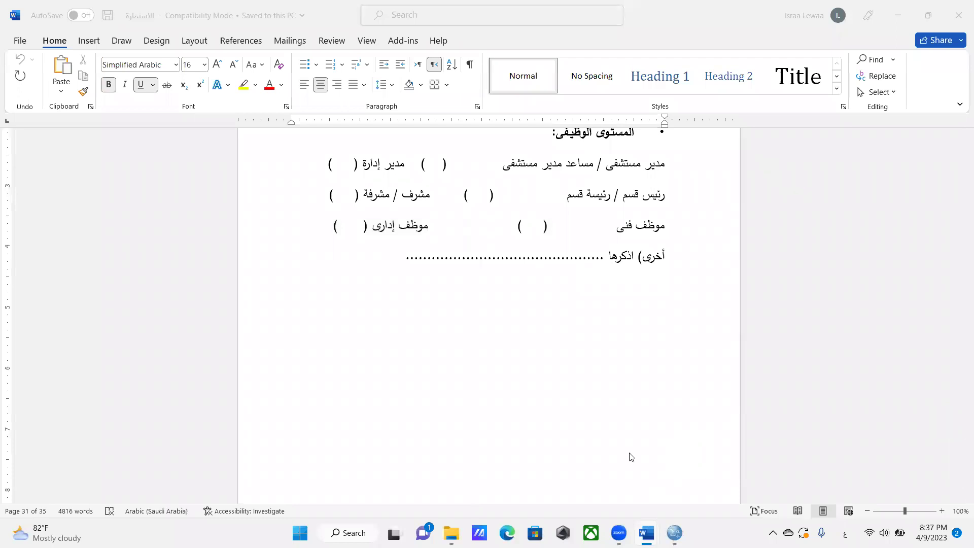
mouse_move(674, 533)
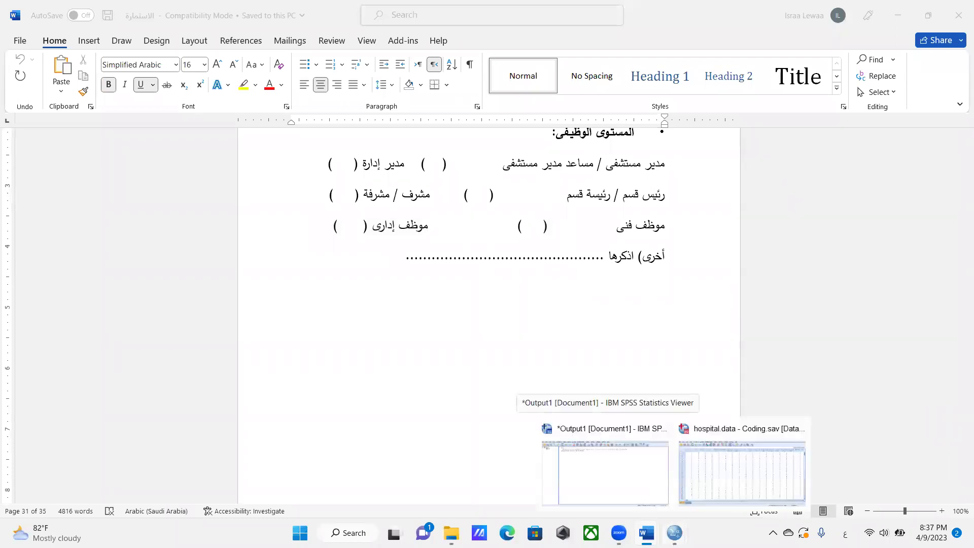
click(717, 469)
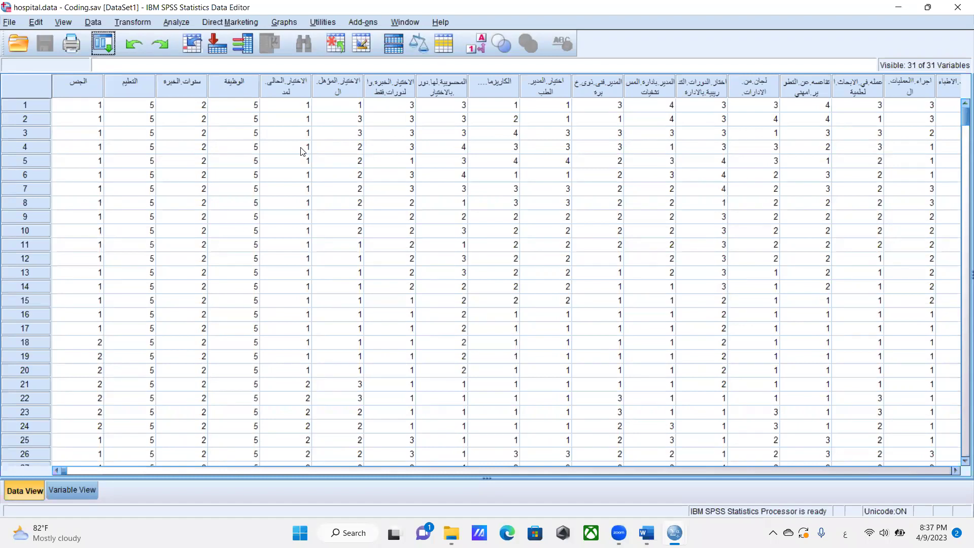
Step: Create a pie chart from summaries for groups of cases, with slices defined by "الجنس" and representing N of cases
click(276, 23)
mouse_move(314, 122)
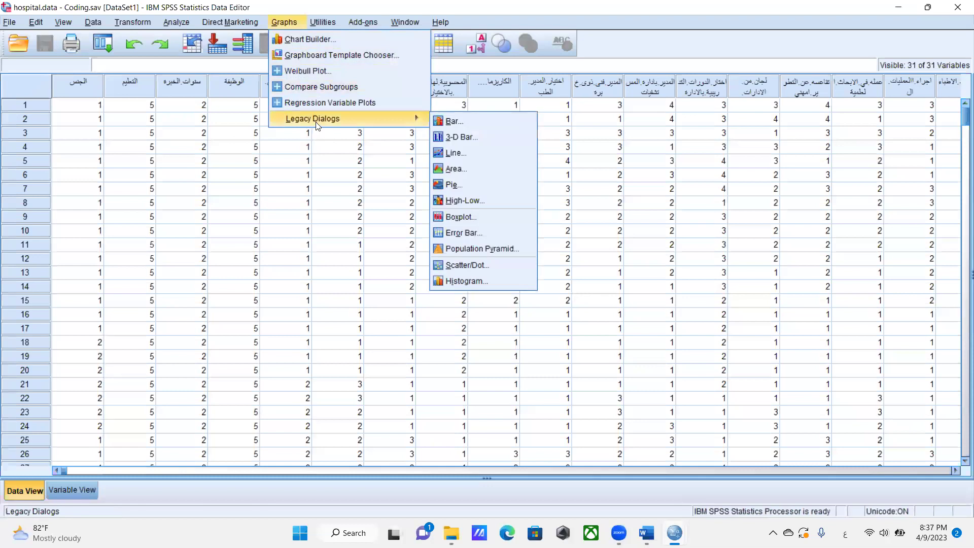
click(450, 185)
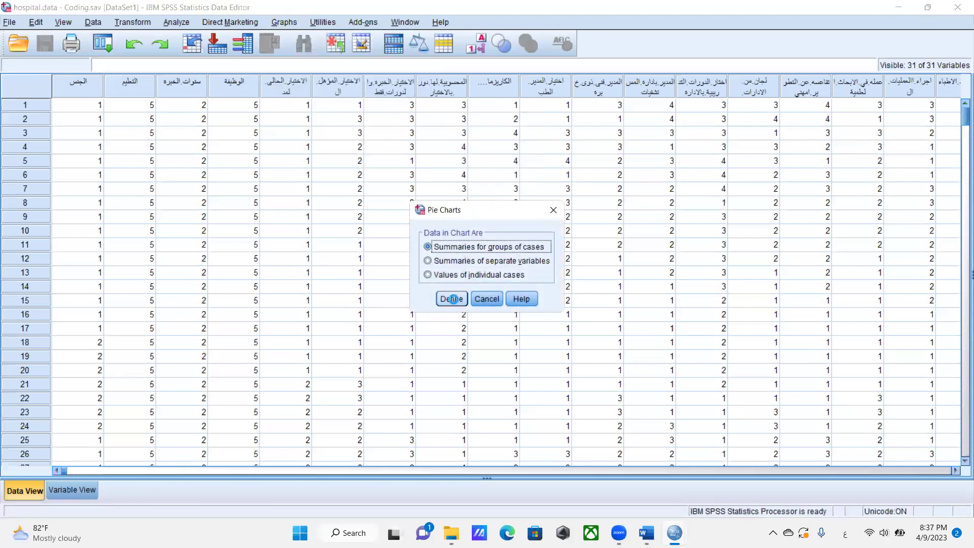
click(452, 299)
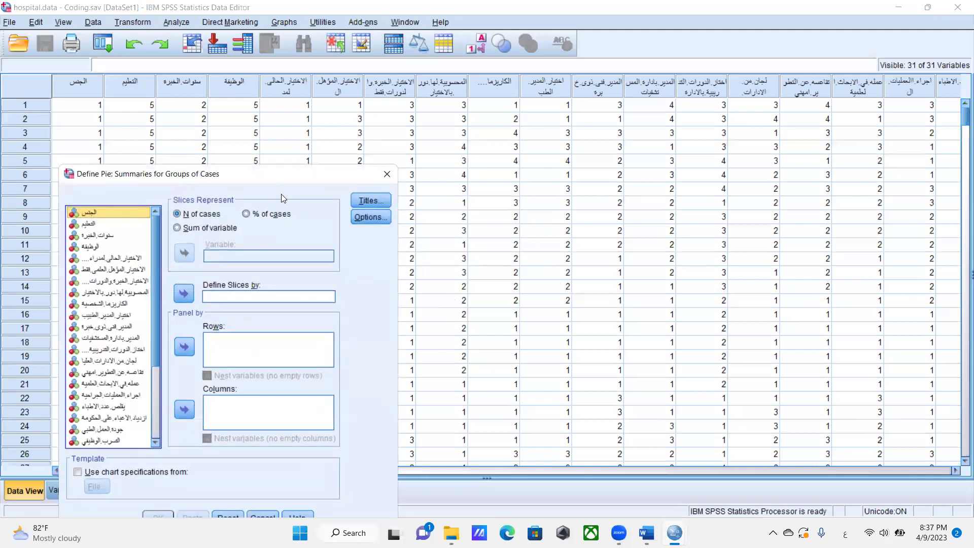
drag(274, 178, 612, 99)
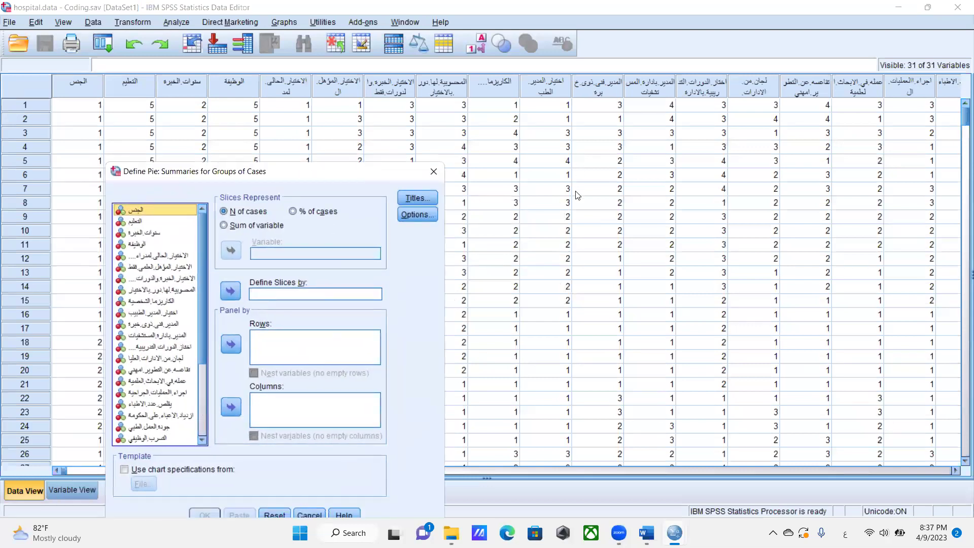
click(522, 216)
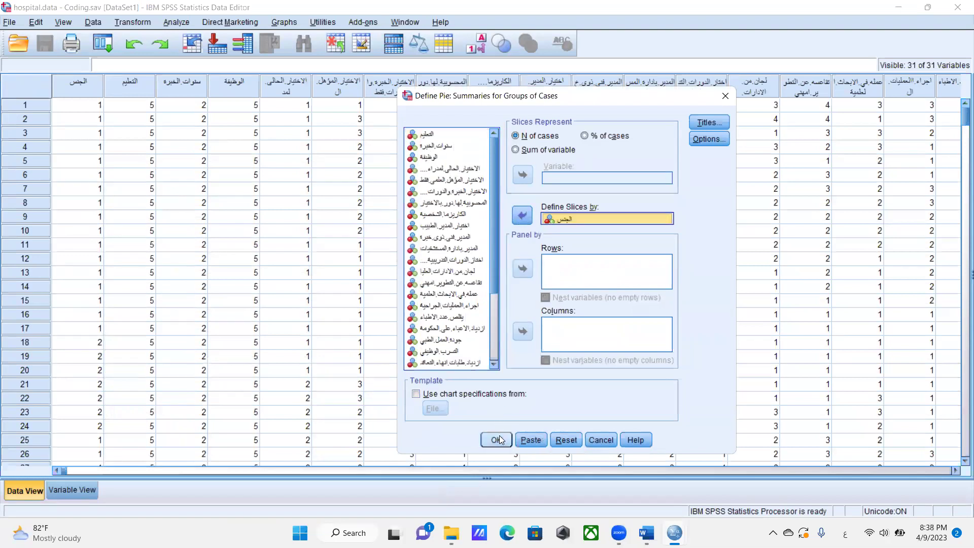
click(497, 439)
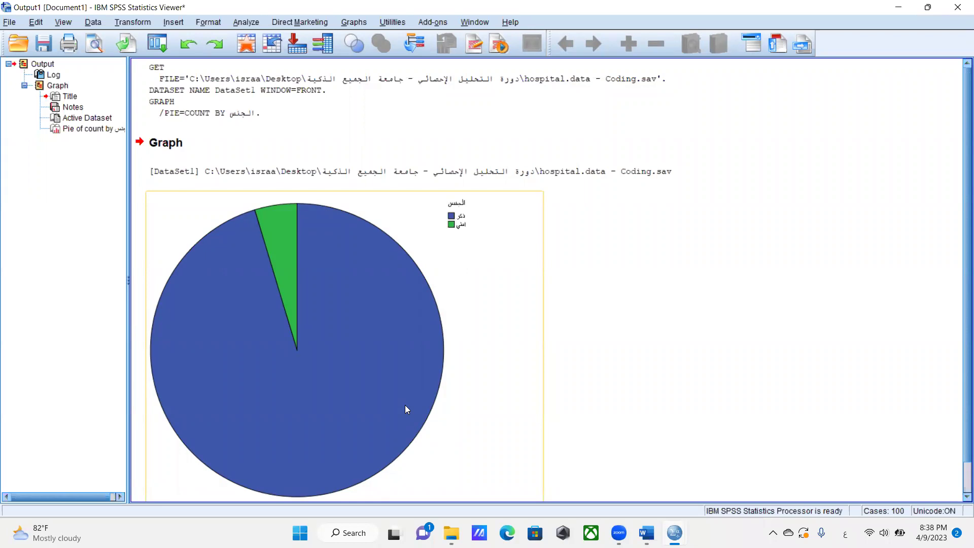
Step: Open the "الجنس" pie chart for editing, add data labels to both slices and close the Chart Editor
click(373, 333)
double_click(276, 302)
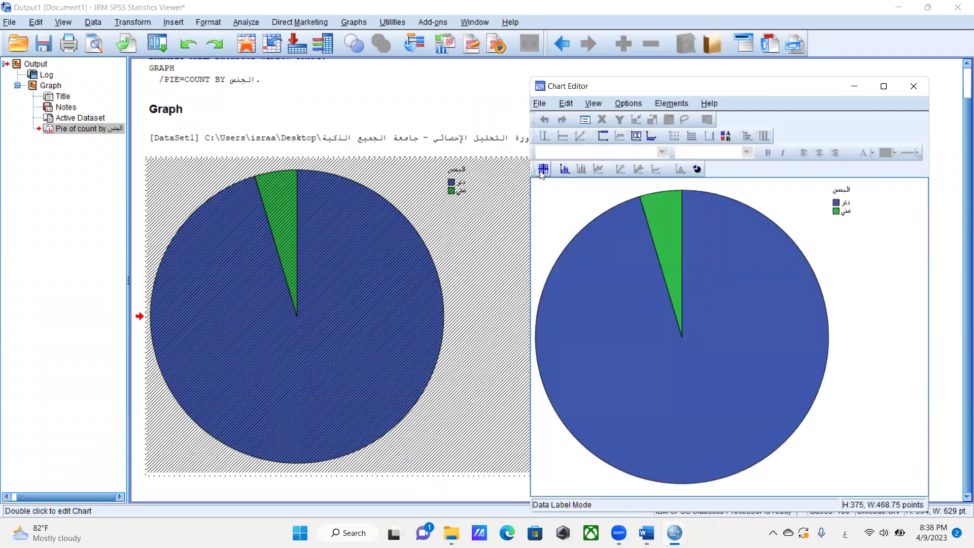
click(542, 173)
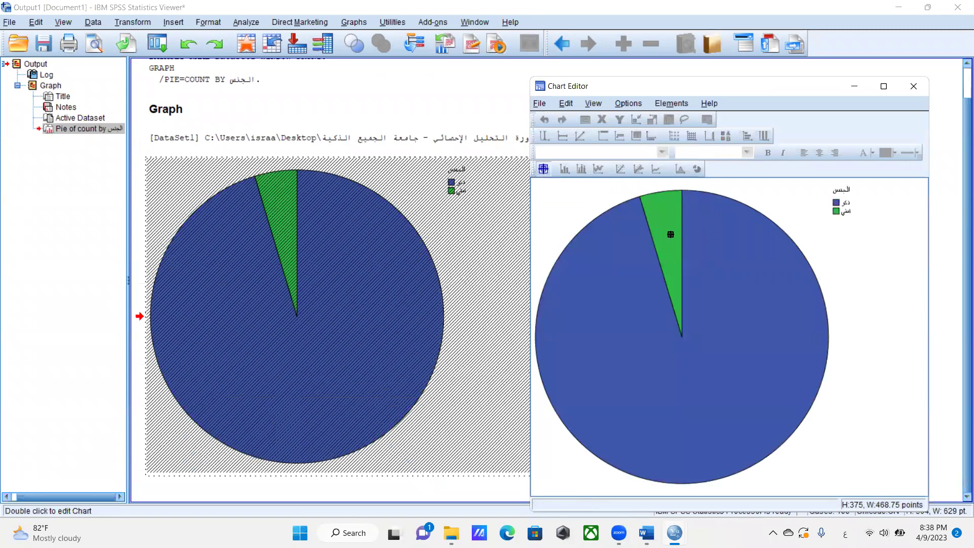
click(670, 252)
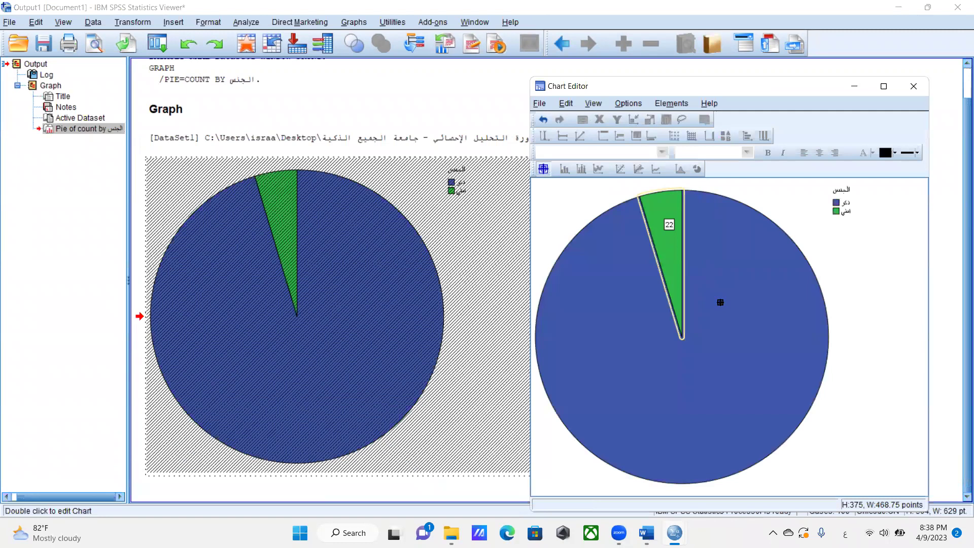
click(789, 241)
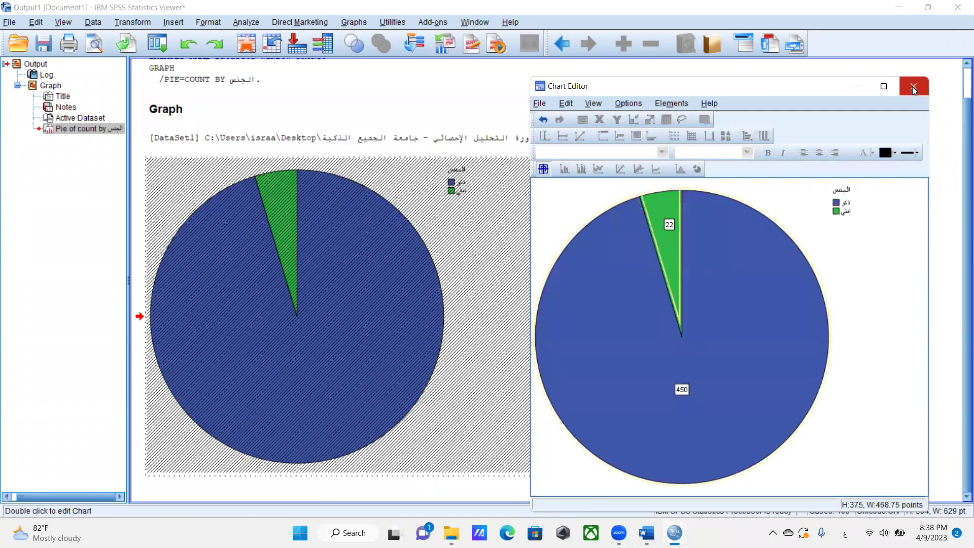
click(913, 86)
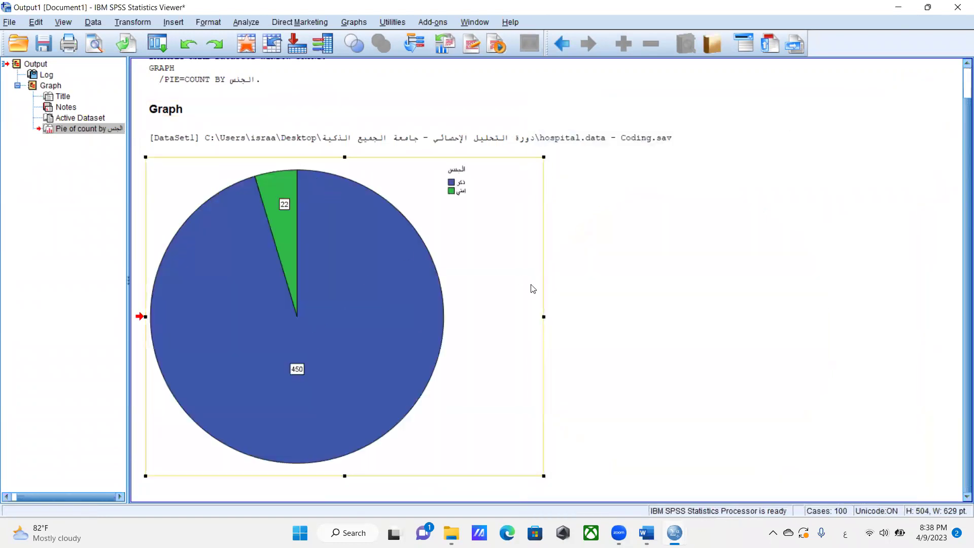
Step: Copy the labelled pie chart into the Word document "Document1" and shrink it to roughly half its size
right_click(481, 261)
click(494, 280)
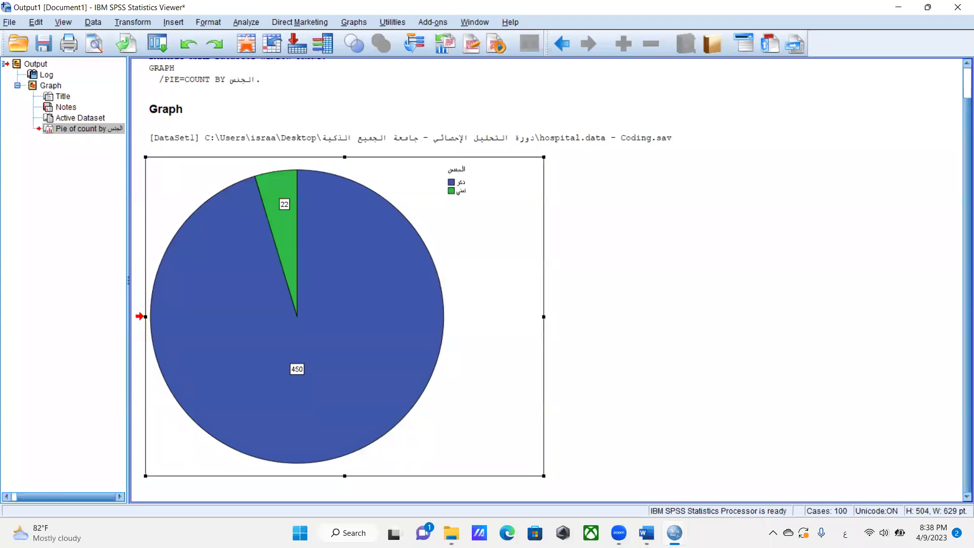
mouse_move(646, 532)
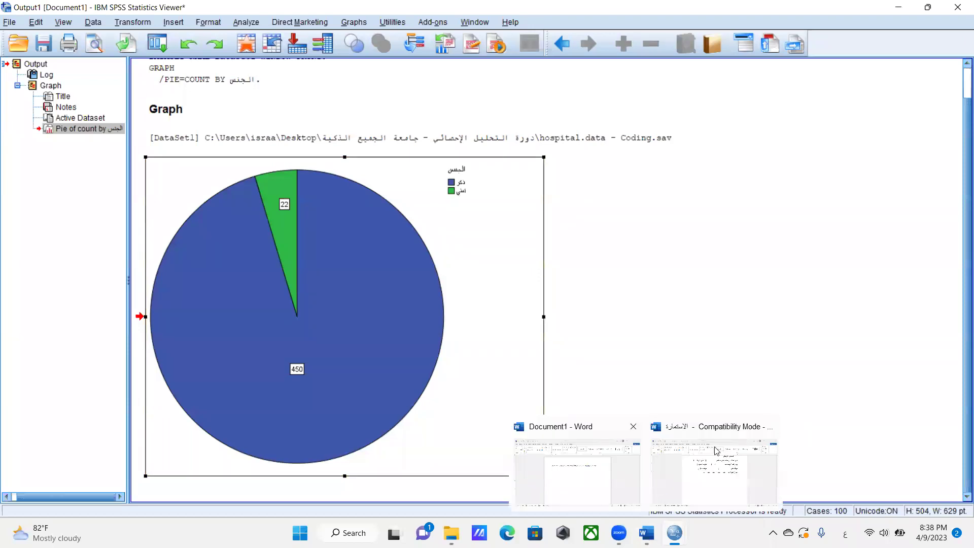
click(576, 472)
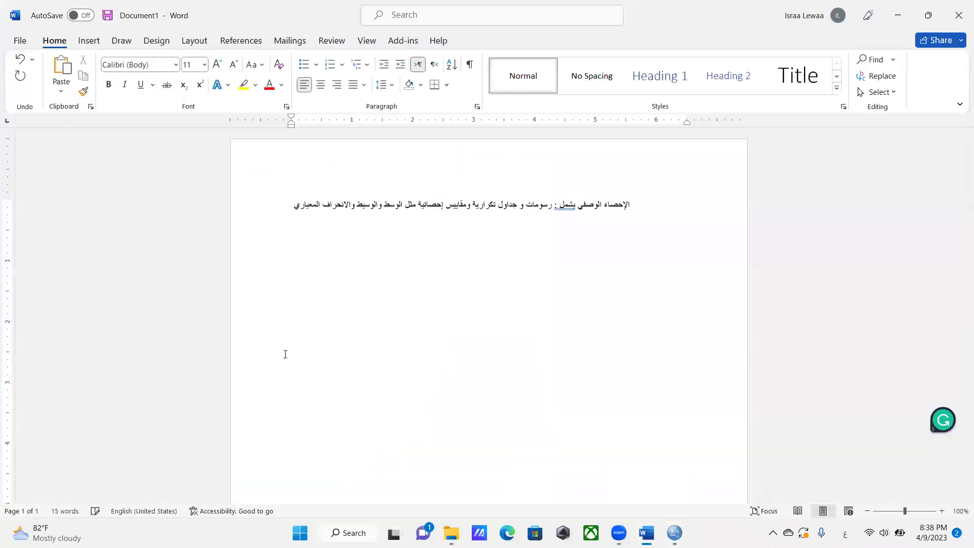
key(ctrl+v)
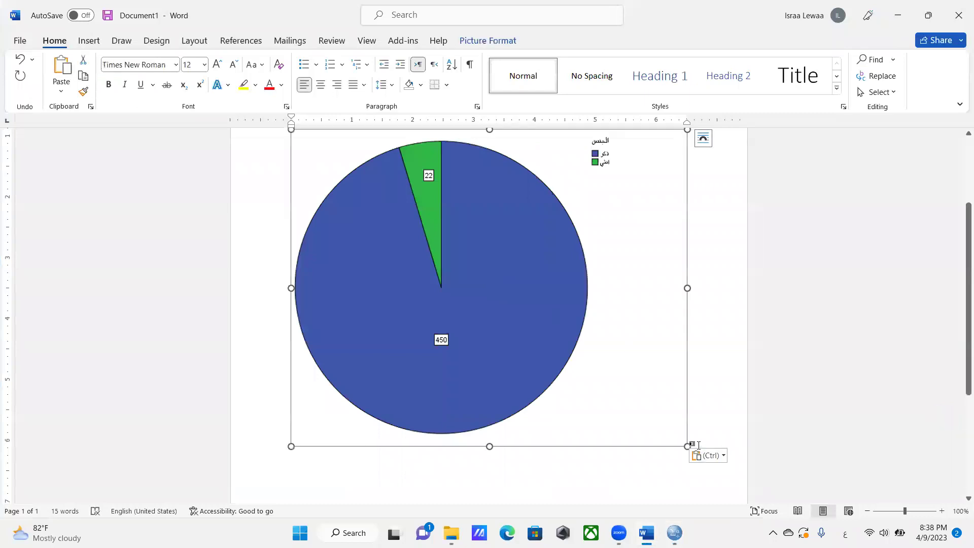
drag(687, 447, 499, 262)
click(498, 290)
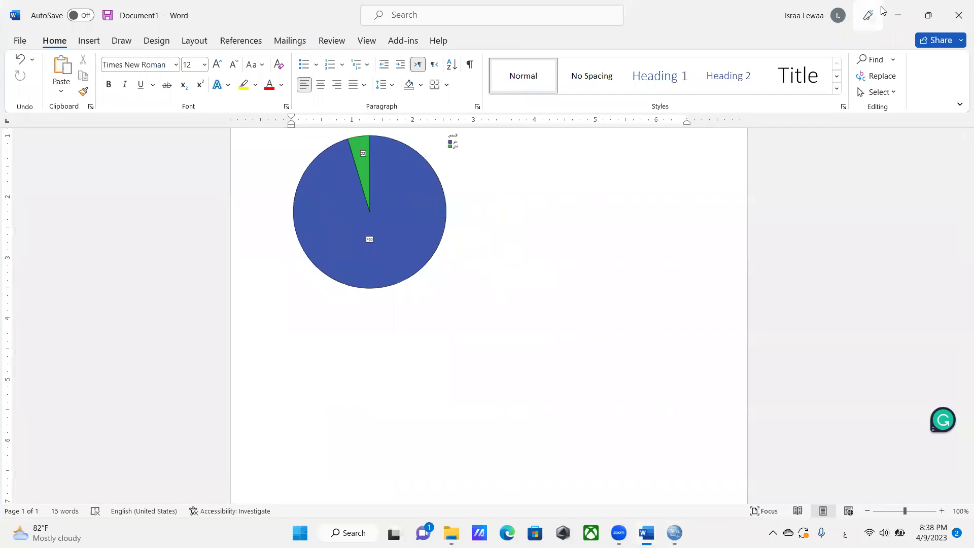
Step: Return to the SPSS output and create a simple bar chart with "التعليم" on the category axis and bars representing % of cases
click(895, 13)
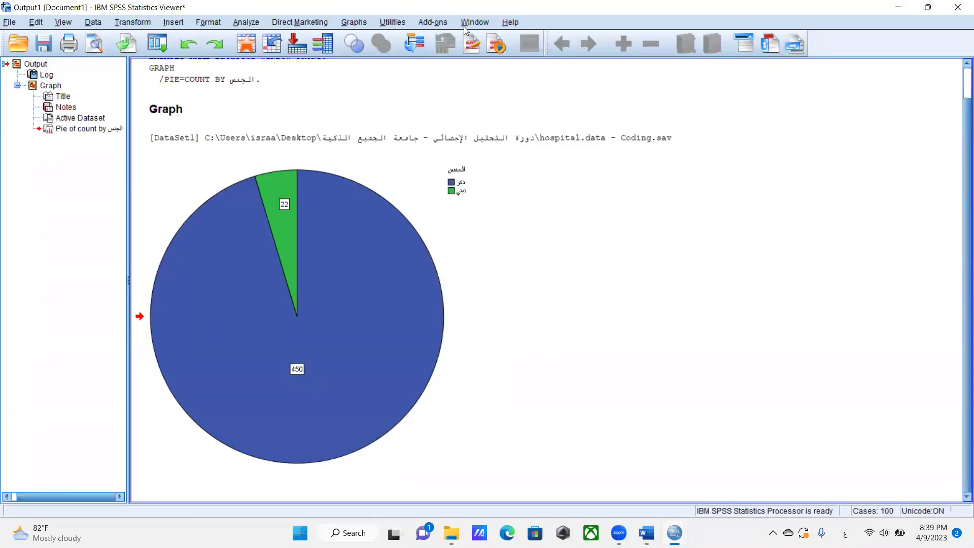
click(343, 23)
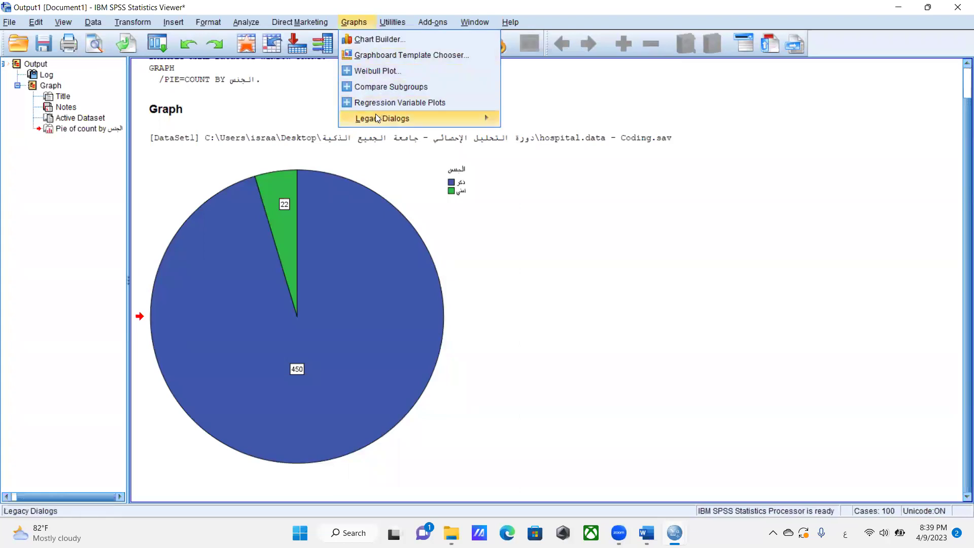
mouse_move(377, 117)
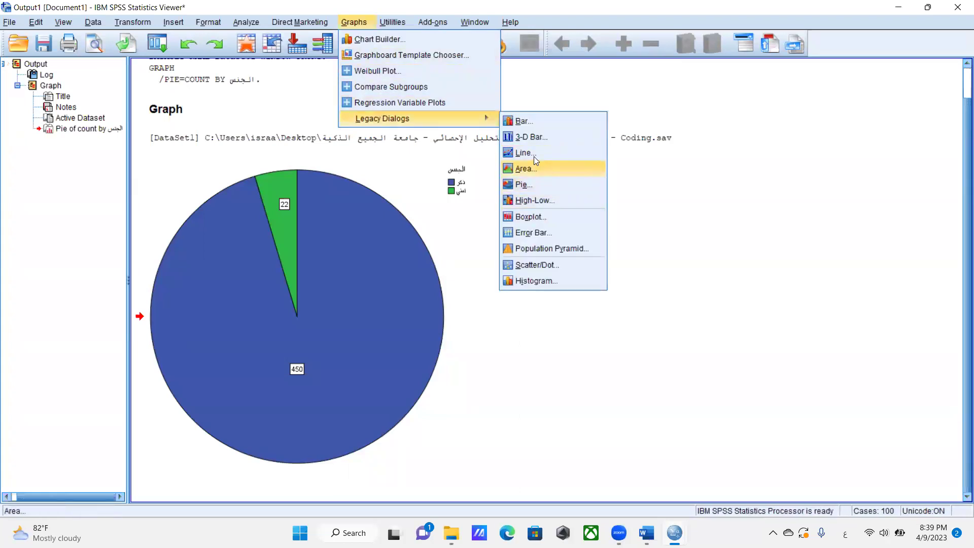
click(520, 122)
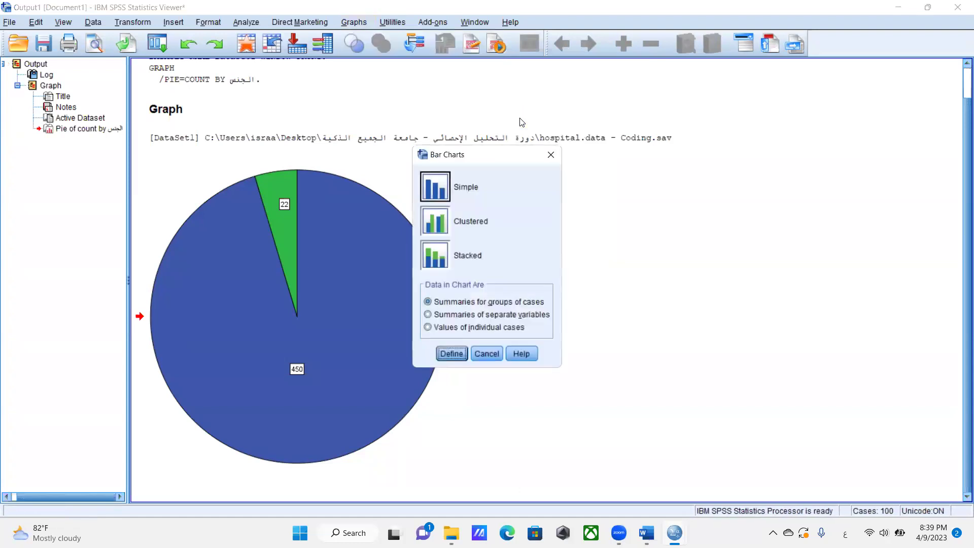
key(Return)
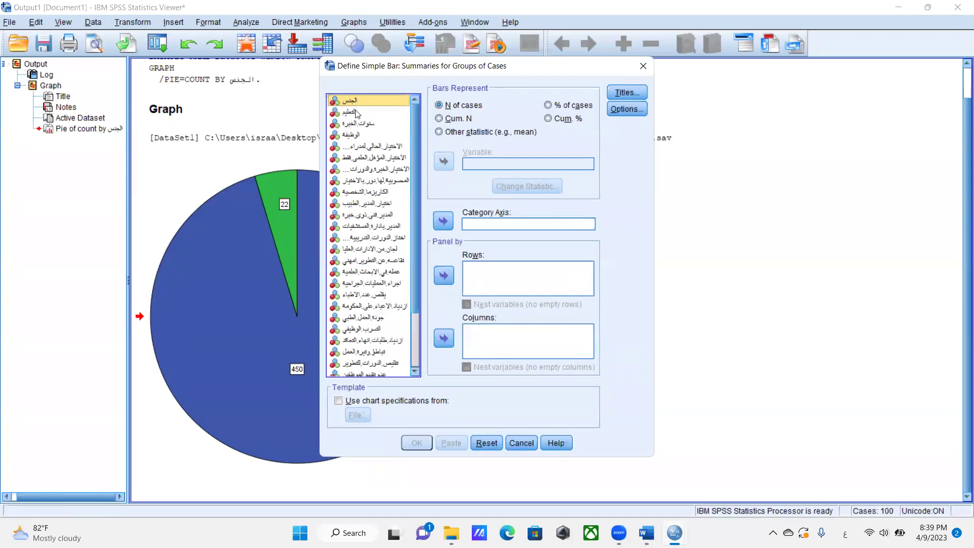
click(356, 112)
click(442, 220)
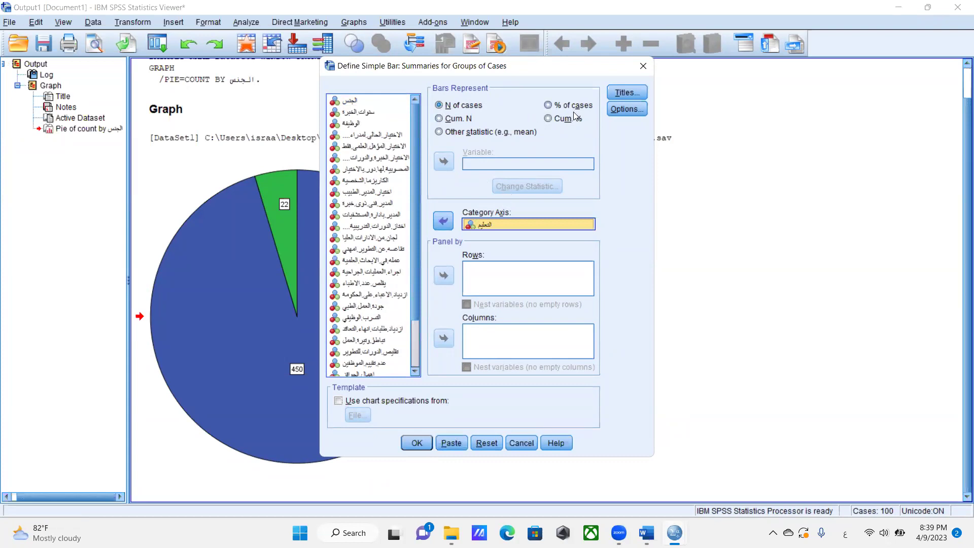
click(548, 105)
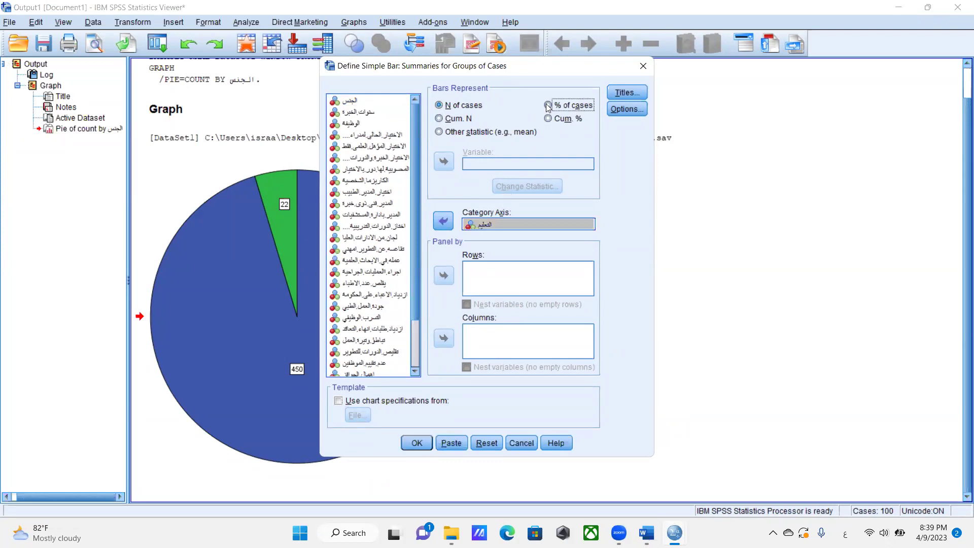
click(416, 443)
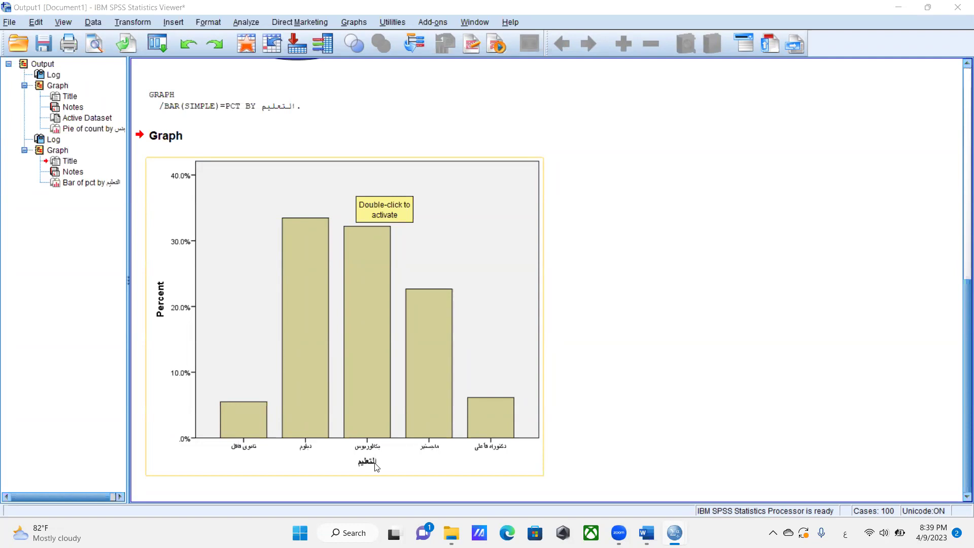
Step: Open the "التعليم" bar chart for editing, add data labels to all five bars and close the Chart Editor
click(481, 289)
double_click(480, 290)
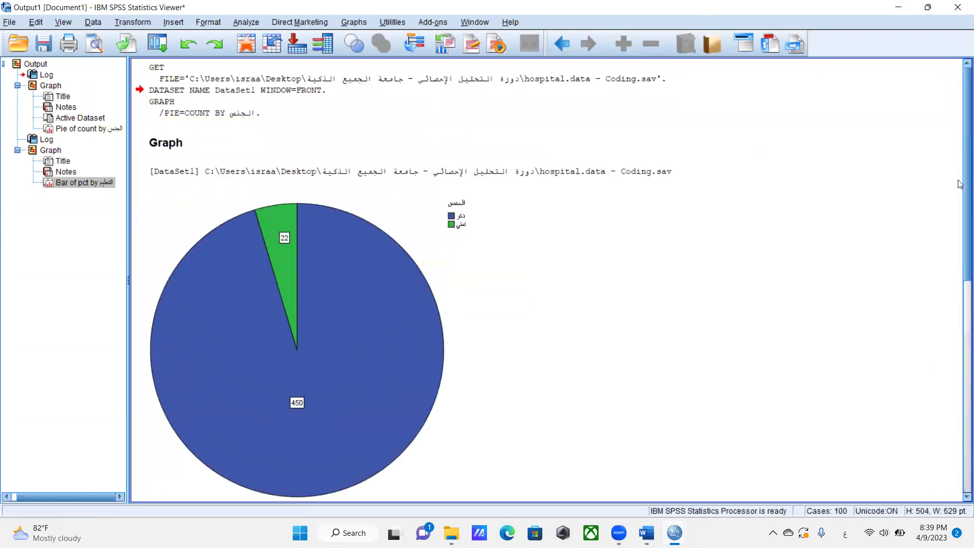
click(959, 469)
double_click(395, 234)
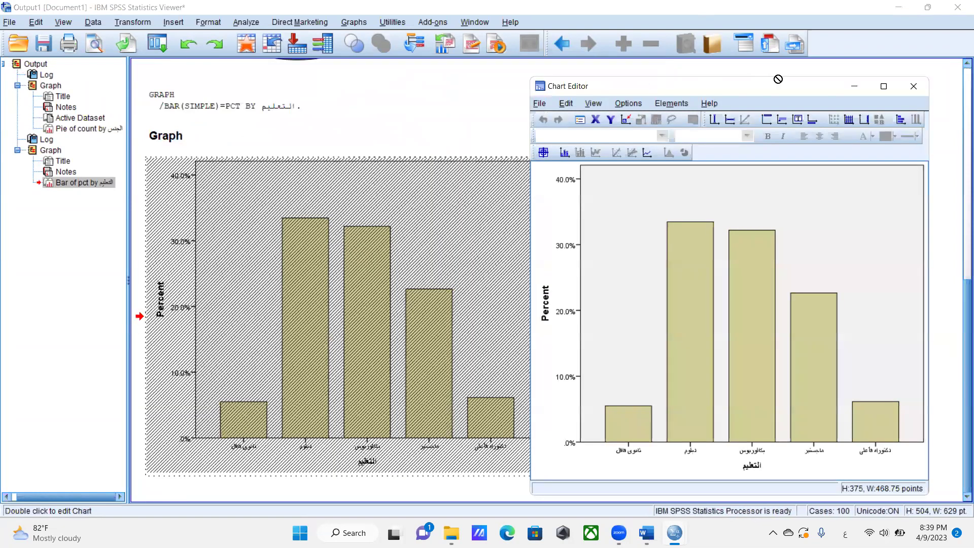
drag(808, 89, 381, 71)
click(116, 136)
click(201, 410)
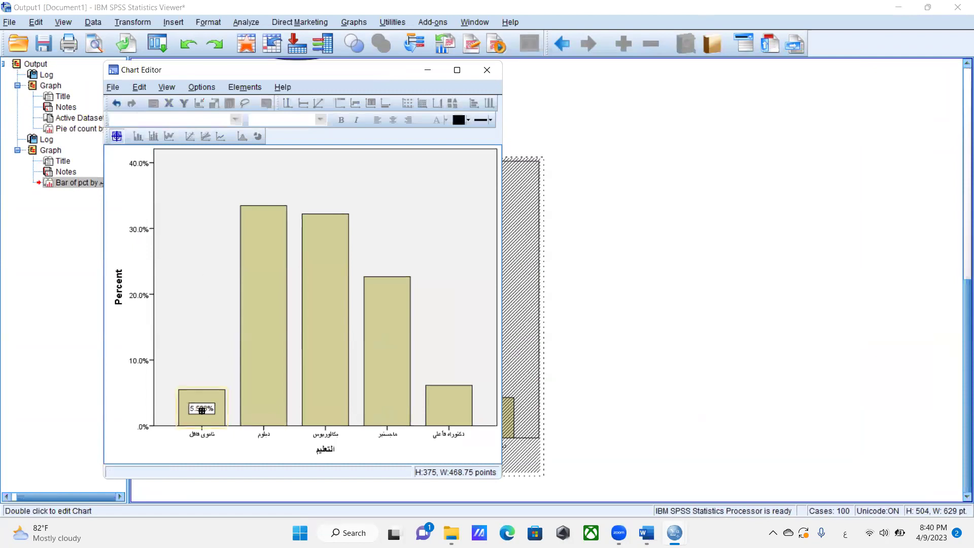
click(254, 335)
click(324, 315)
click(377, 337)
click(457, 400)
click(487, 70)
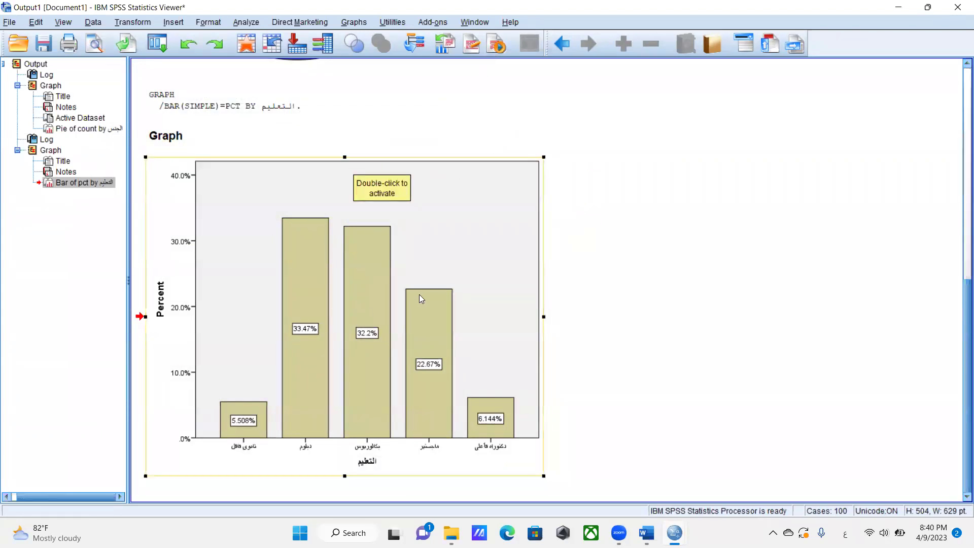
Step: Create a pie chart from summaries for groups of cases, replacing "الجنس" with "التعليم" as the slice variable and keeping N of cases
click(354, 22)
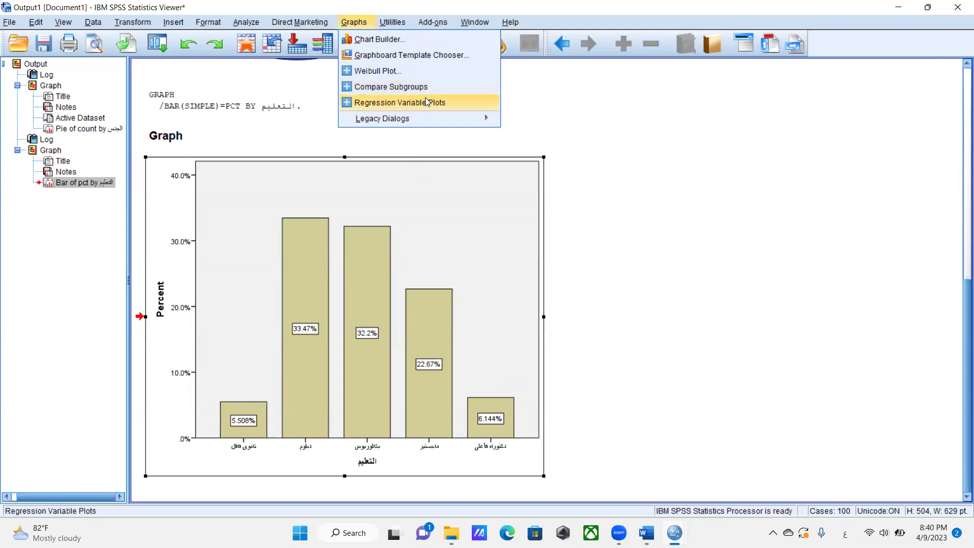
mouse_move(420, 118)
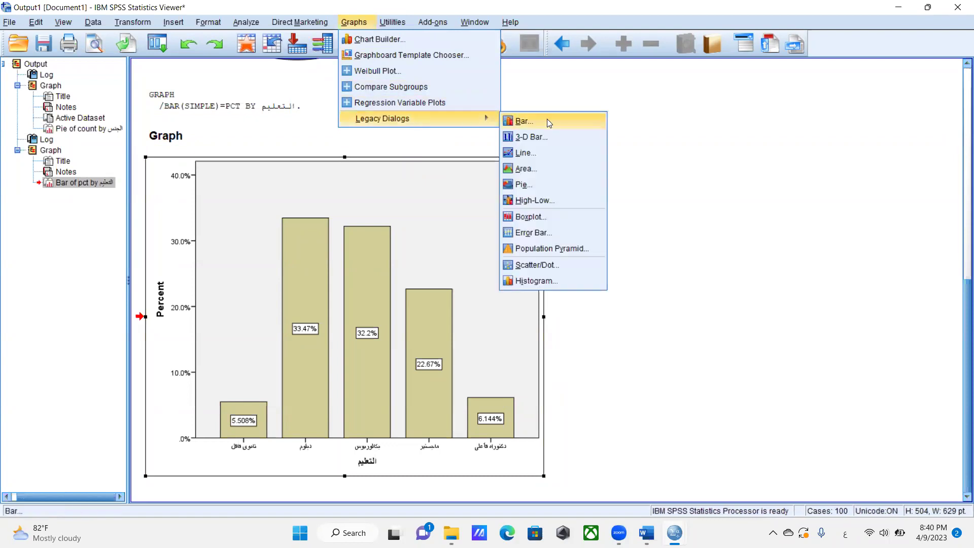
click(529, 184)
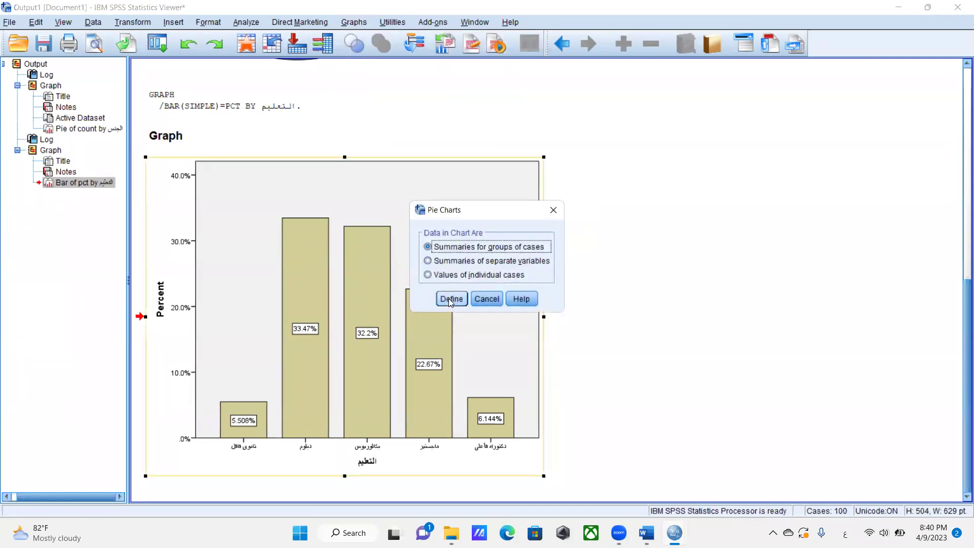
click(450, 299)
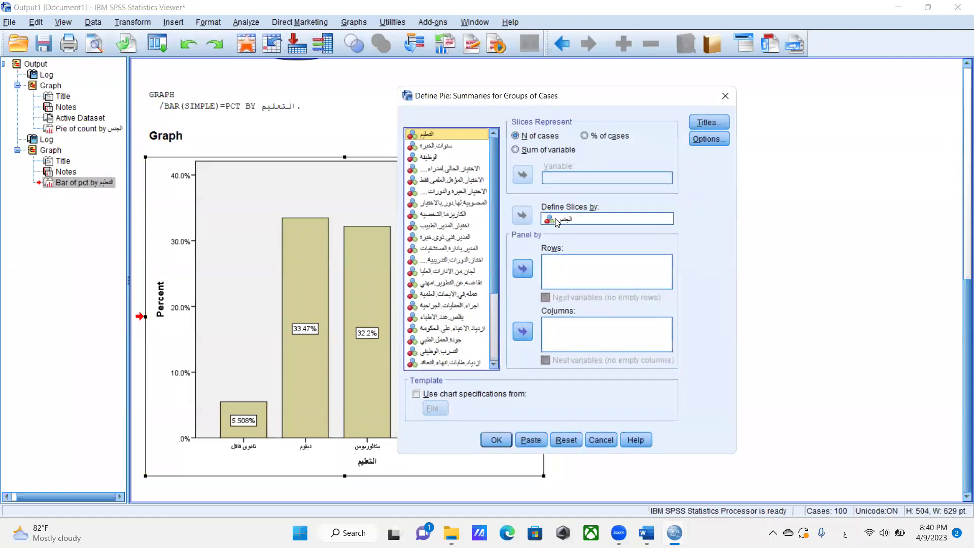
click(558, 219)
click(522, 215)
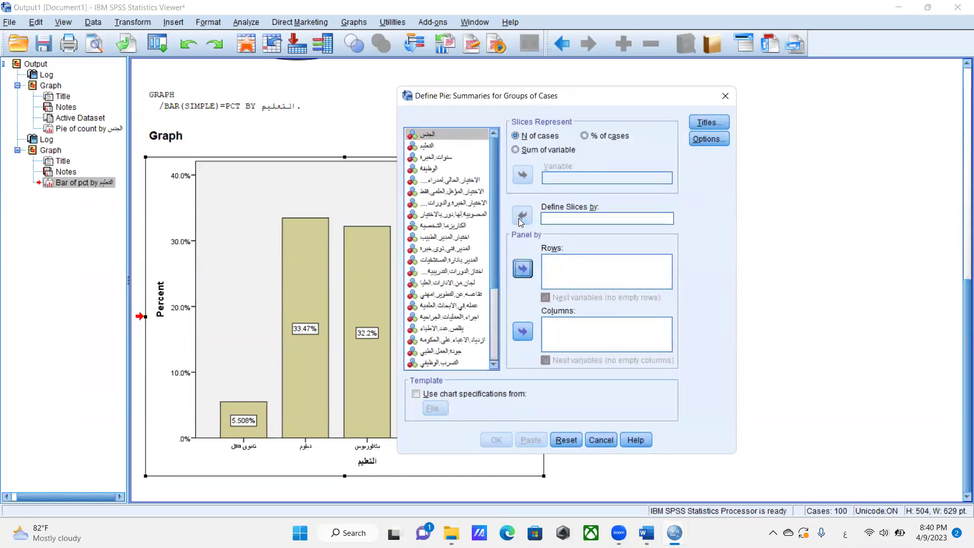
click(425, 148)
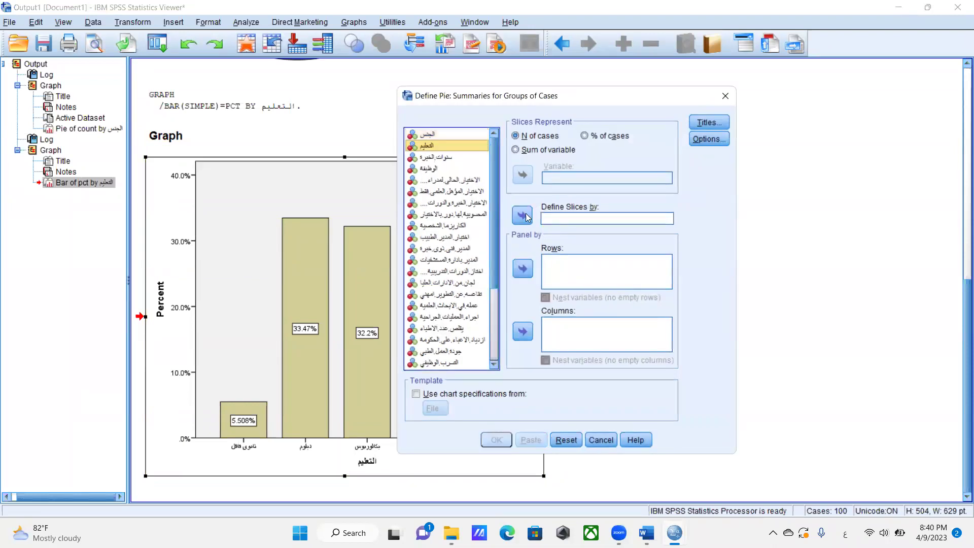
click(522, 215)
click(501, 445)
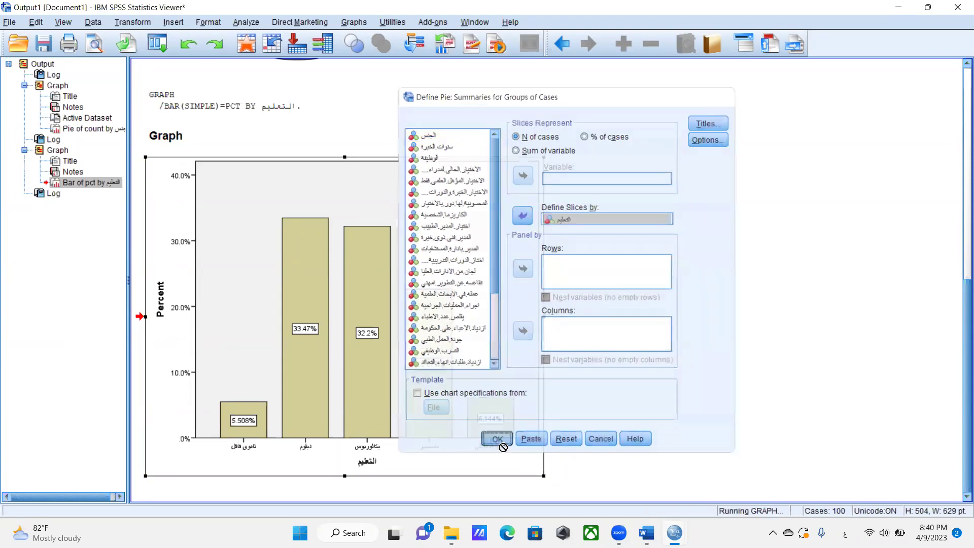
Step: Start defining a clustered bar chart from summaries for groups of cases
scroll(959, 403, down, 5)
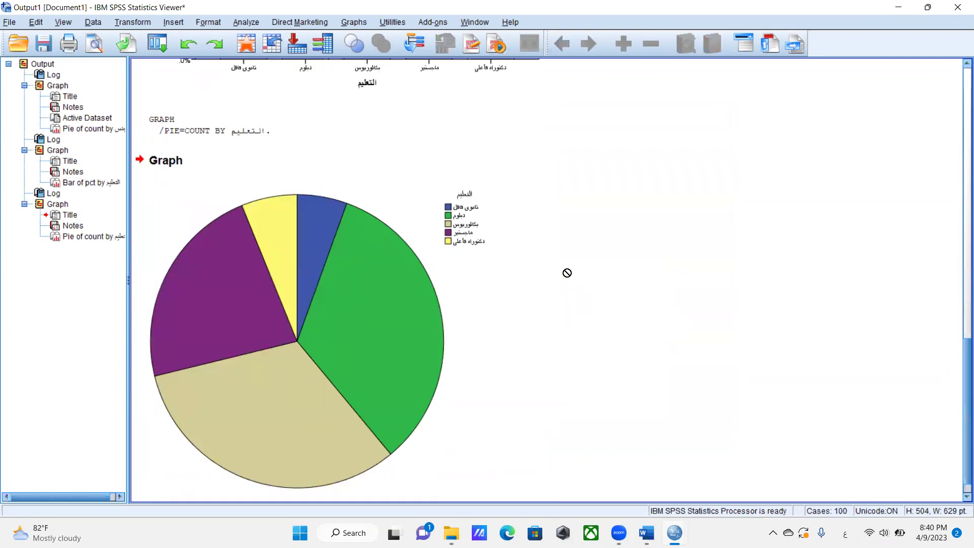
drag(960, 419, 960, 310)
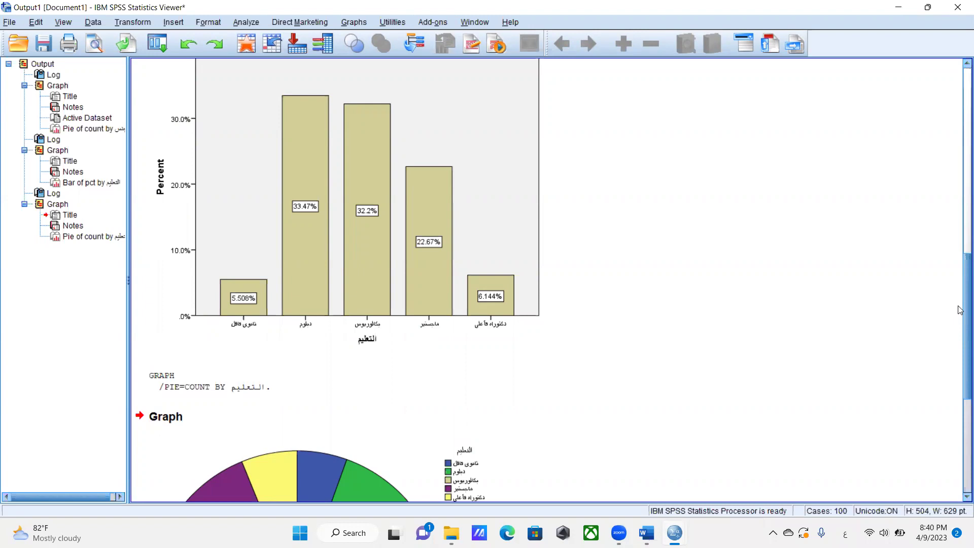
scroll(959, 310, down, 5)
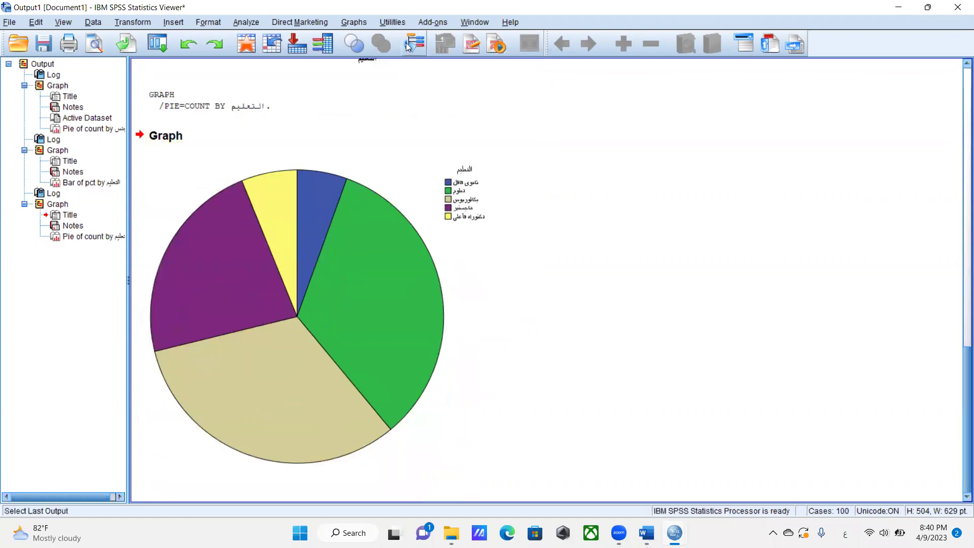
click(355, 23)
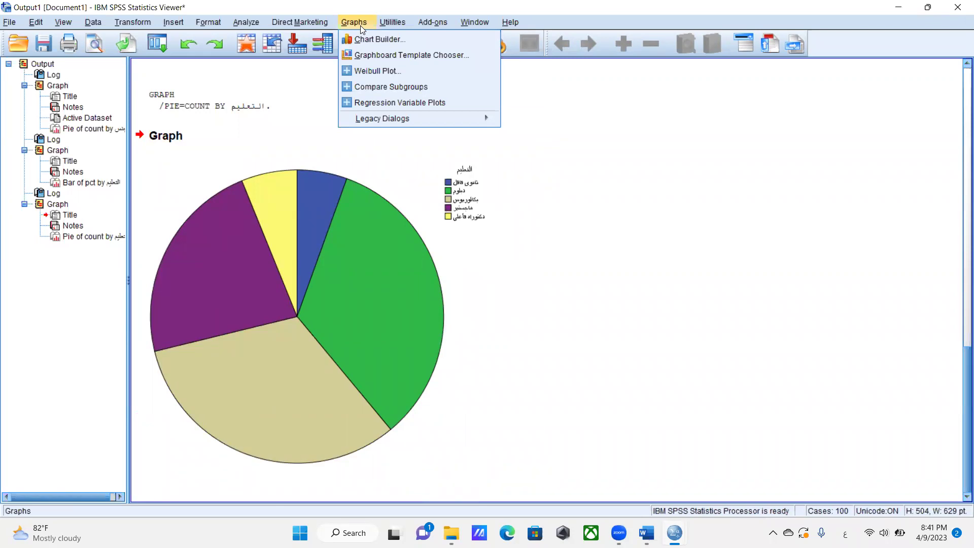
mouse_move(300, 21)
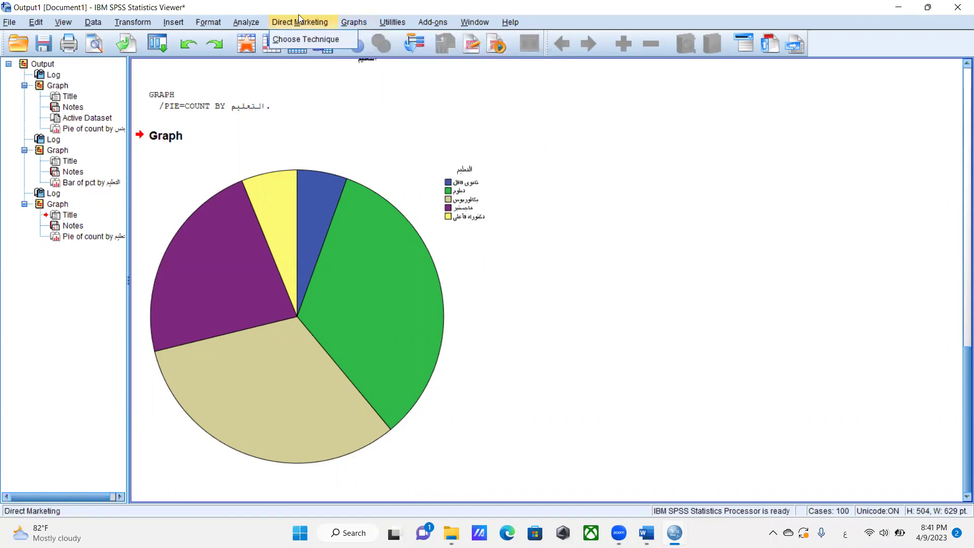
mouse_move(353, 21)
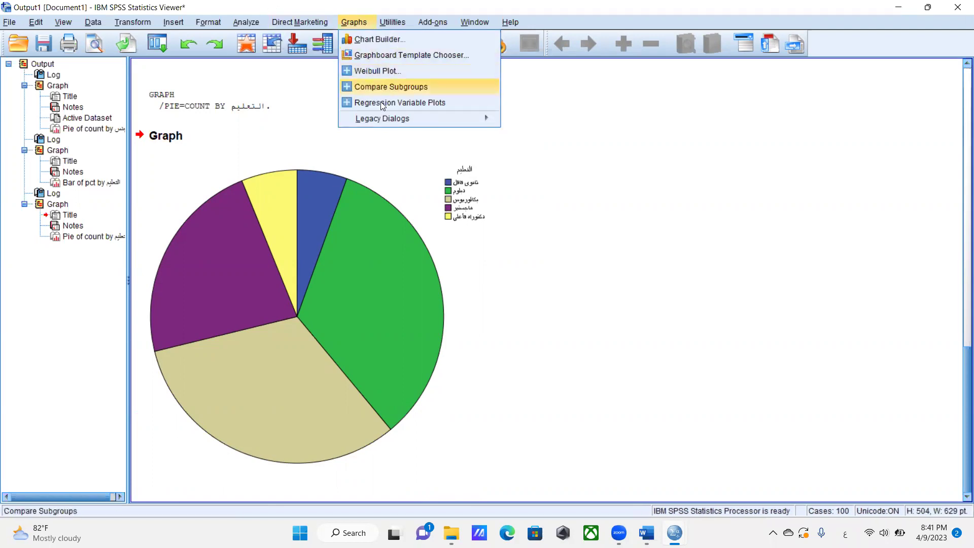
mouse_move(370, 119)
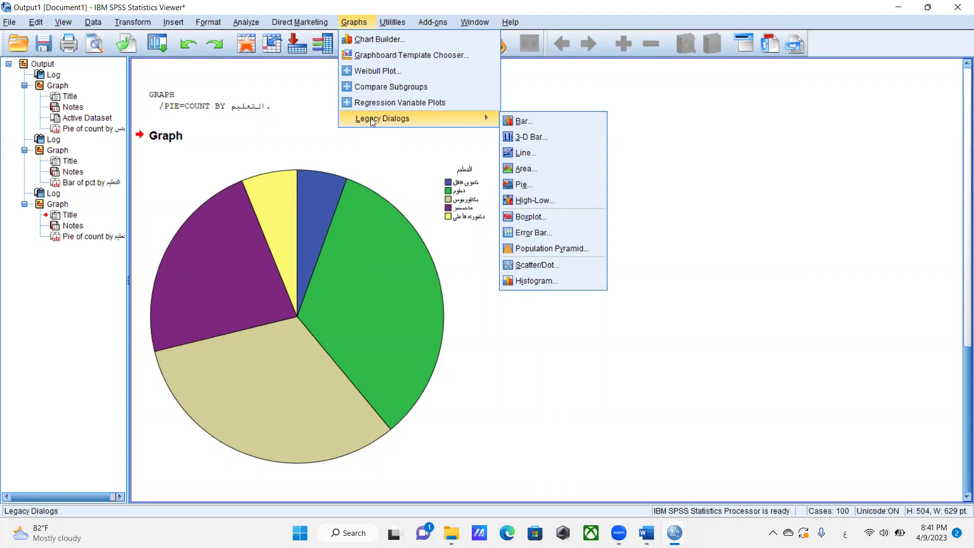
click(520, 123)
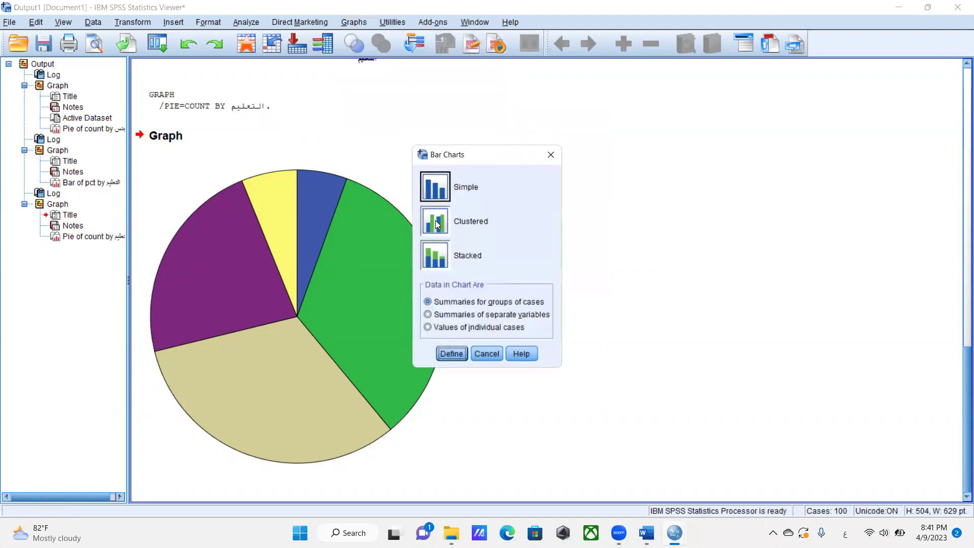
double_click(437, 224)
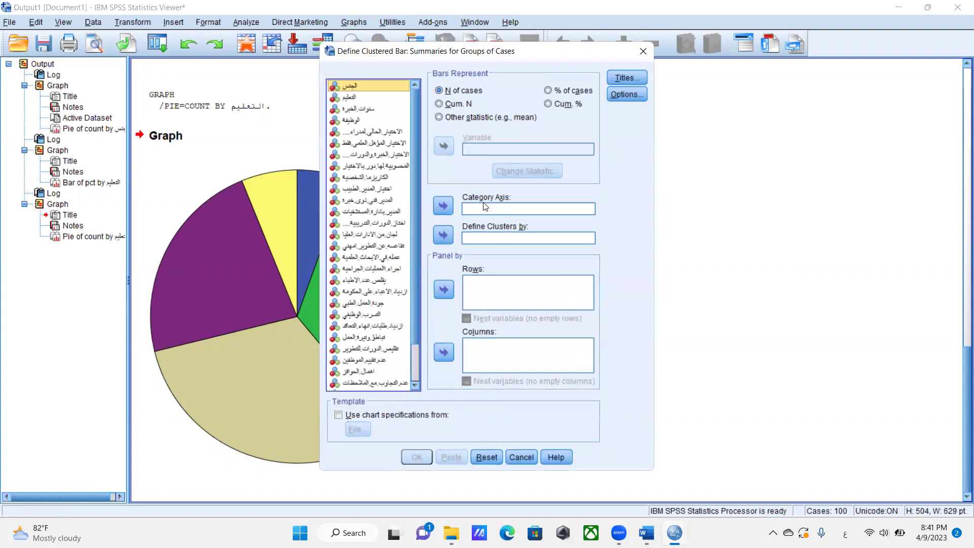
Step: Create the clustered bar chart with "التعليم" on the category axis, clusters defined by "الجنس" and bars representing N of cases
click(355, 98)
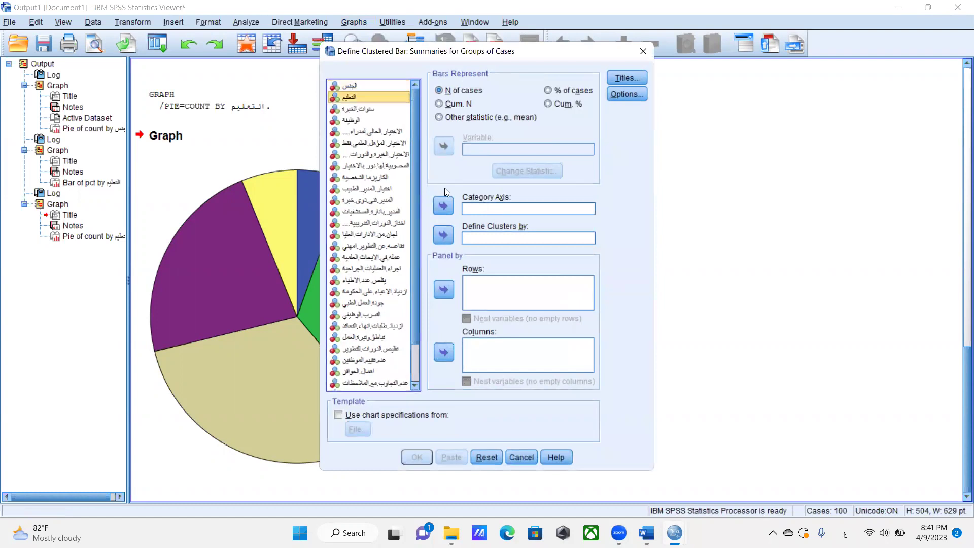
click(443, 206)
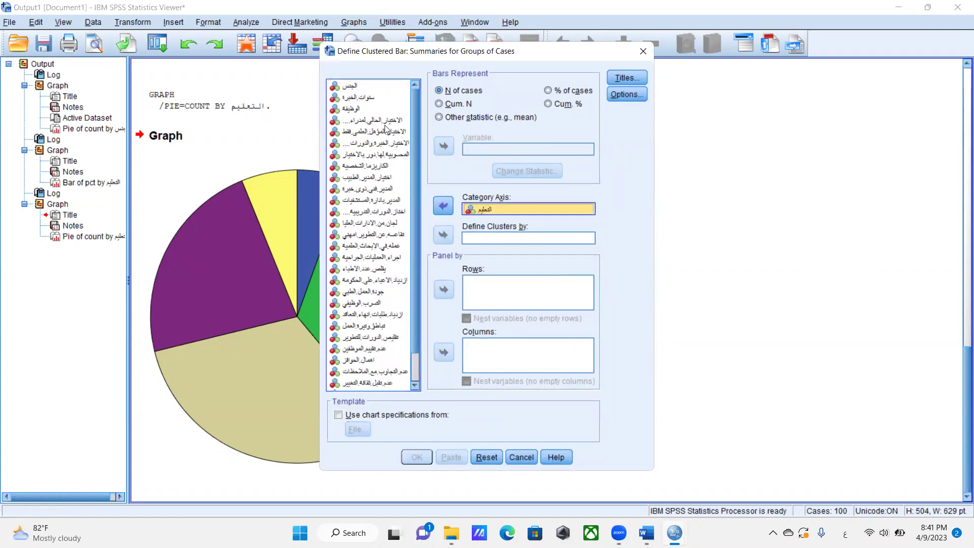
click(347, 86)
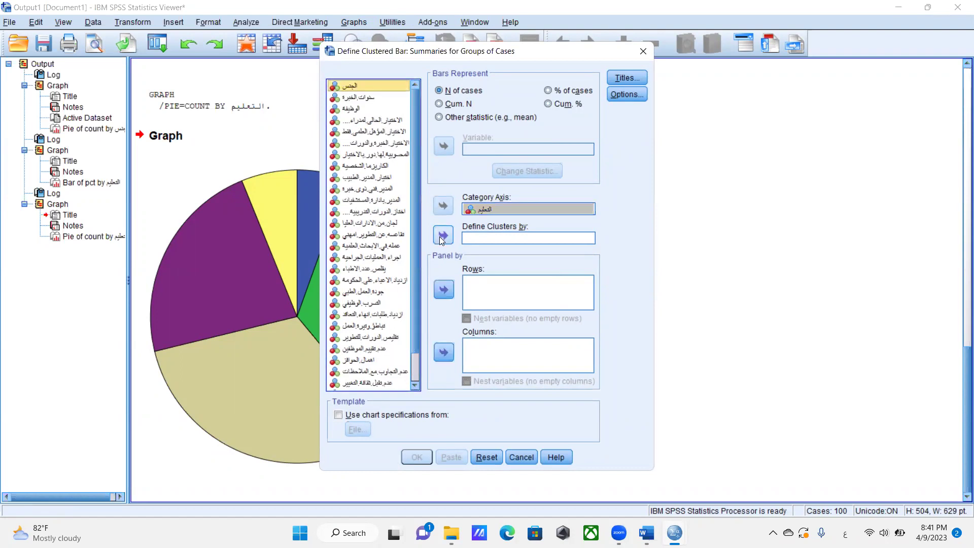
click(442, 235)
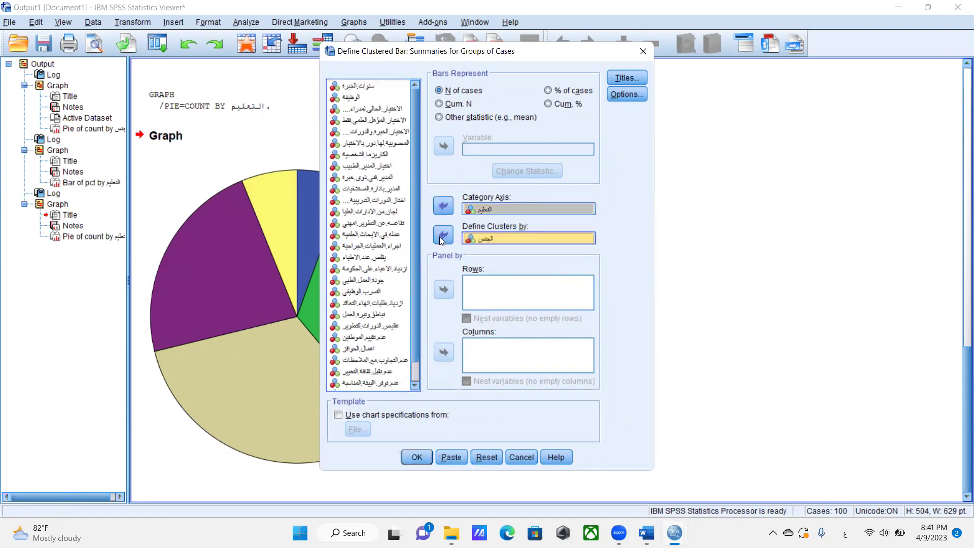
click(415, 457)
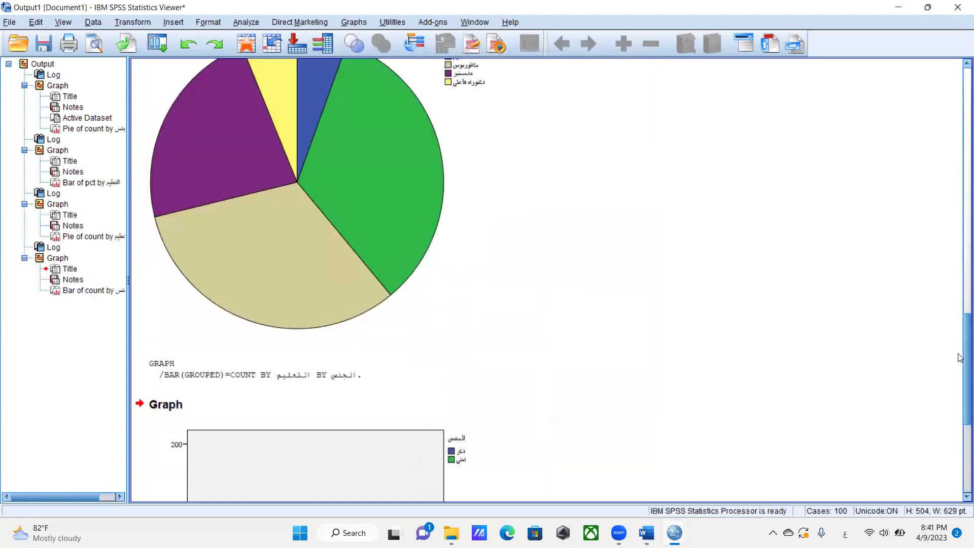
drag(960, 332, 960, 342)
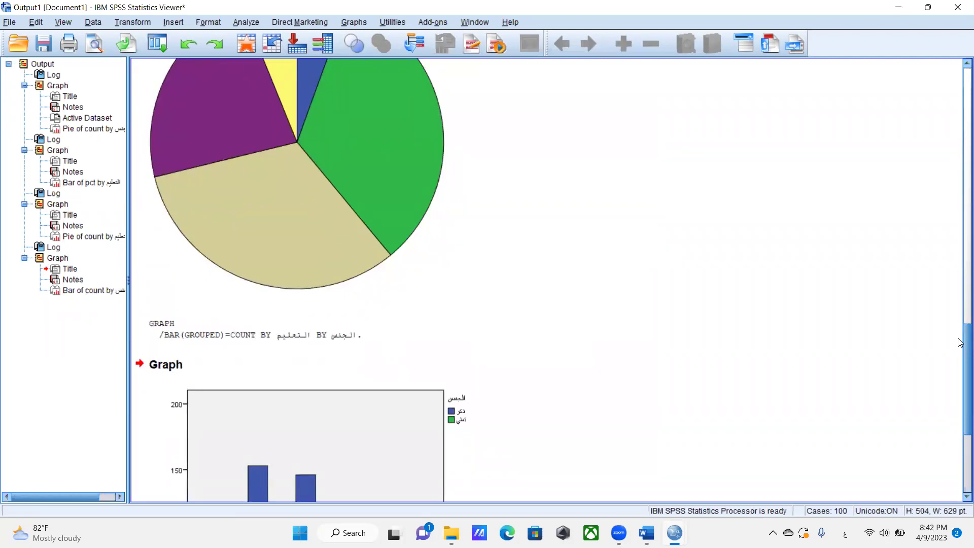
drag(960, 343, 960, 422)
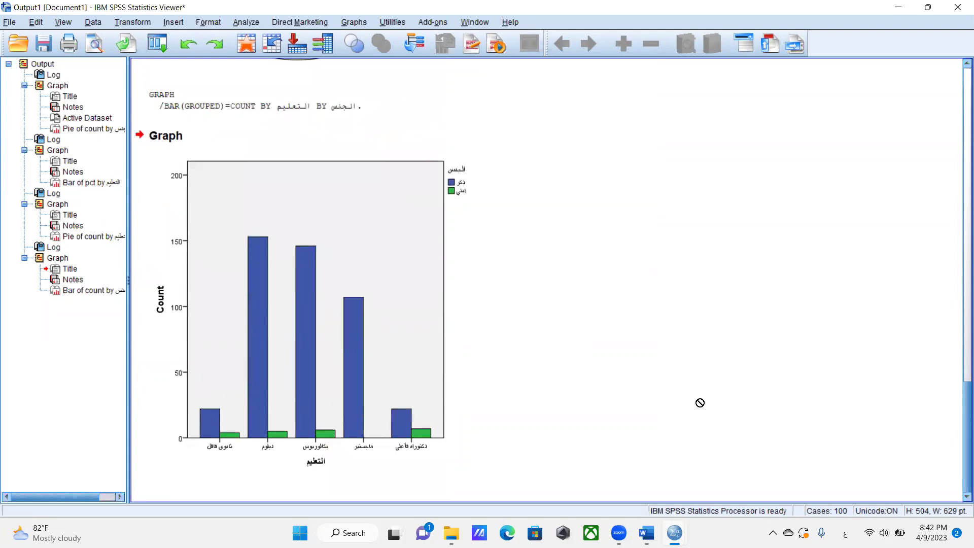
Step: Open the "التعليم" by "الجنس" clustered chart for editing, add data labels to every bar in all five categories and close the Chart Editor
click(412, 420)
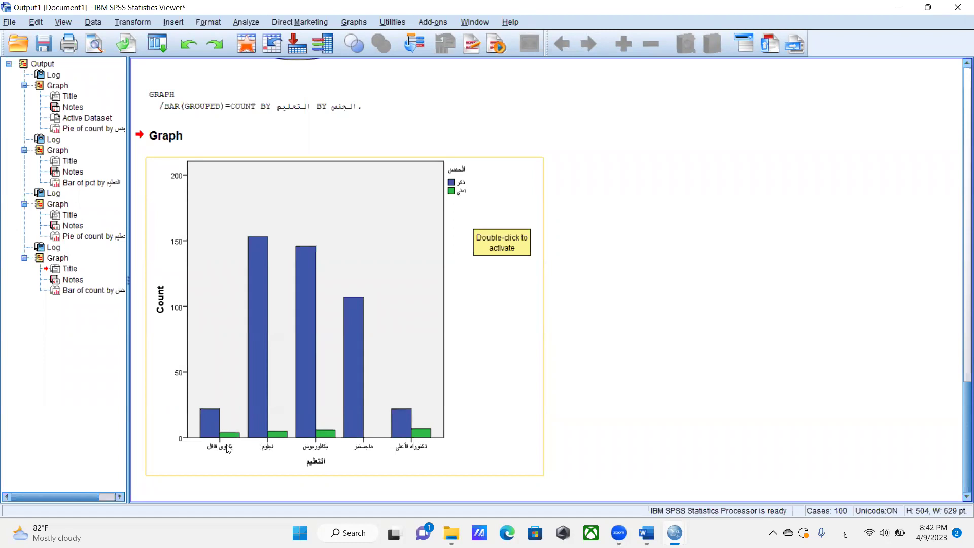
double_click(331, 346)
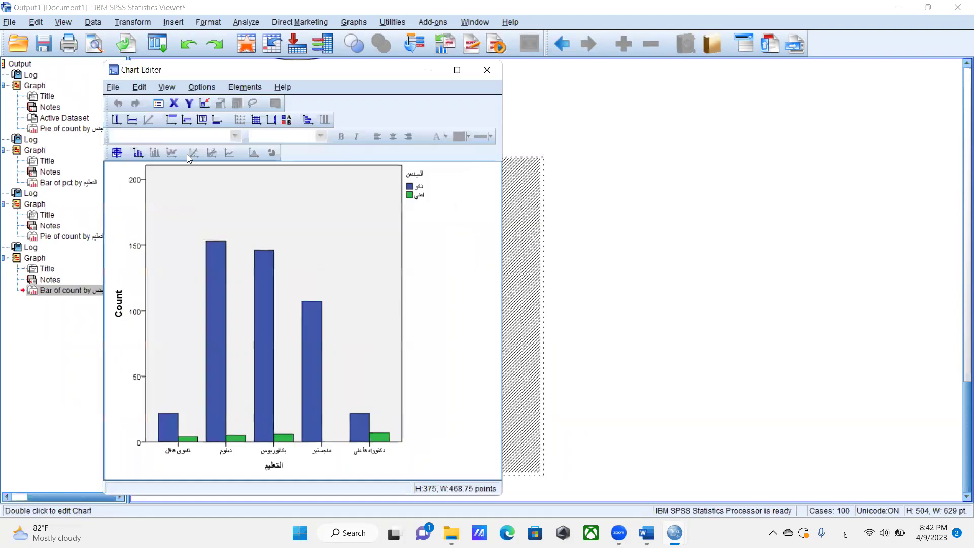
click(116, 153)
click(163, 427)
click(187, 440)
click(215, 307)
click(232, 438)
click(263, 372)
click(280, 432)
click(310, 406)
click(330, 442)
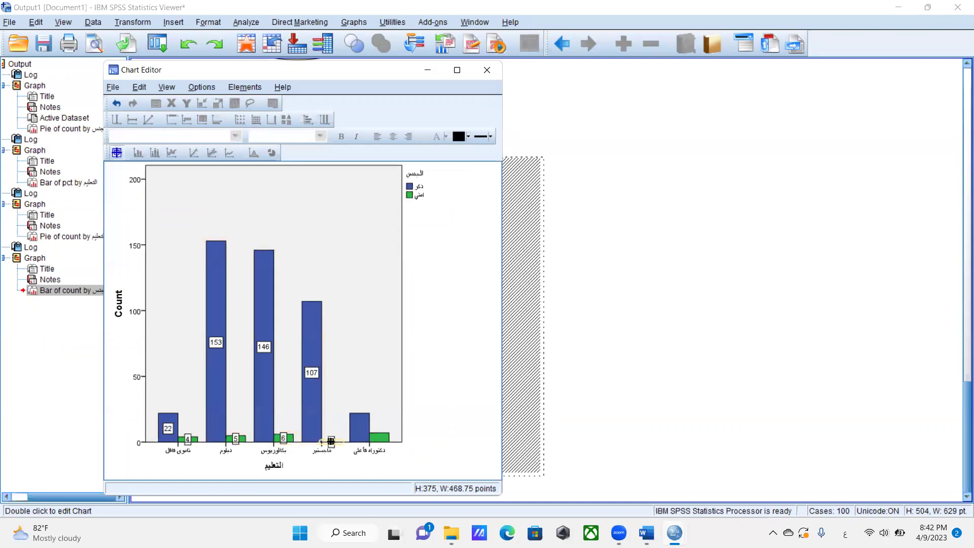
click(360, 426)
click(382, 434)
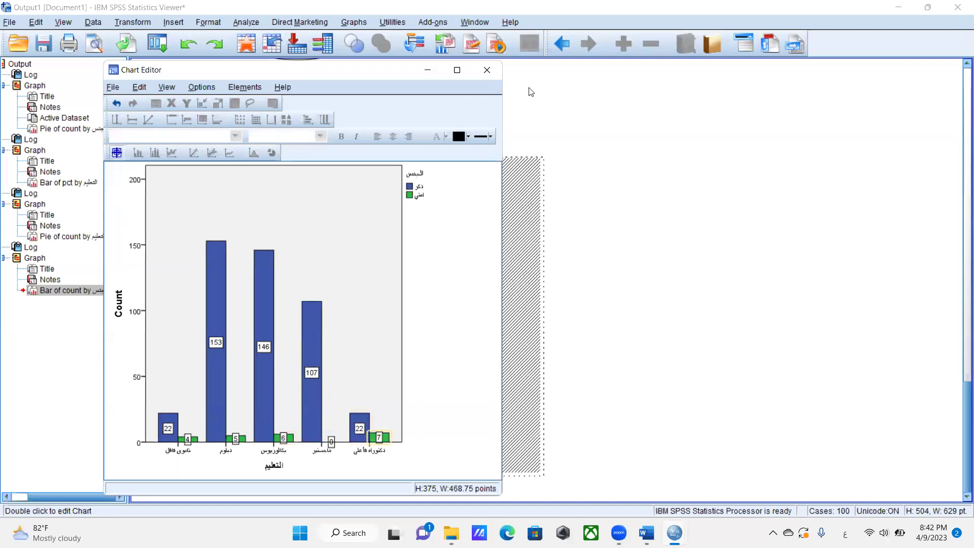
click(495, 66)
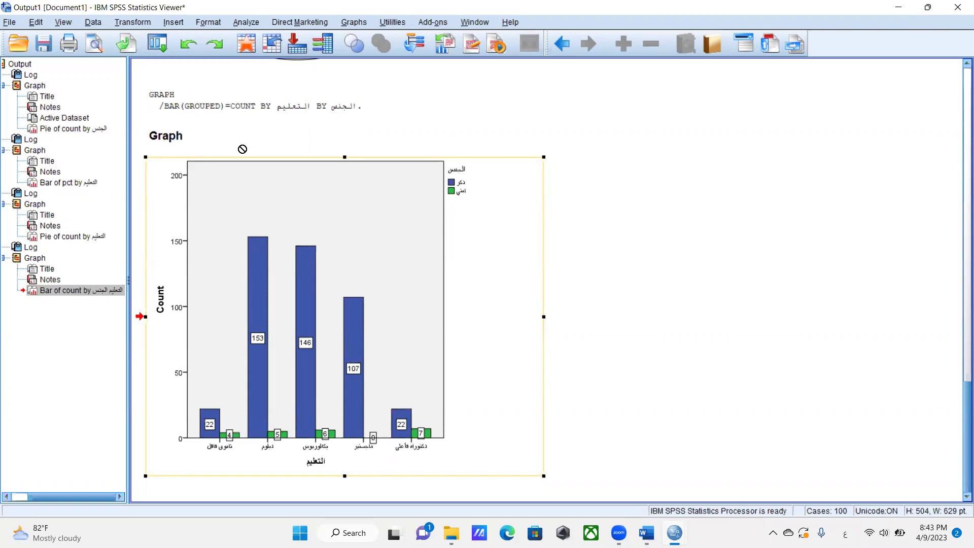
Step: Create another clustered bar chart by "التعليم", replacing "الجنس" with "سنوات.الخبرة" as the cluster variable and keeping N of cases
click(247, 23)
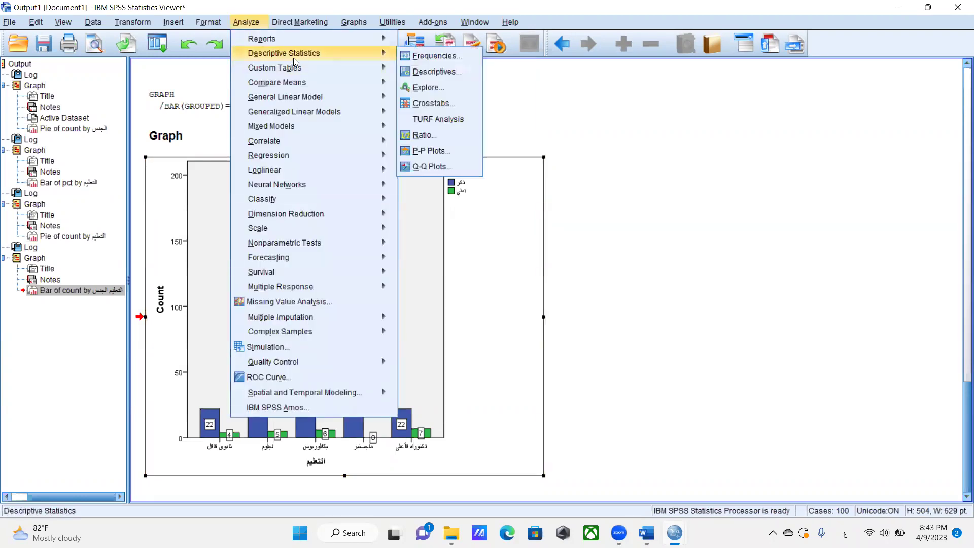
mouse_move(354, 23)
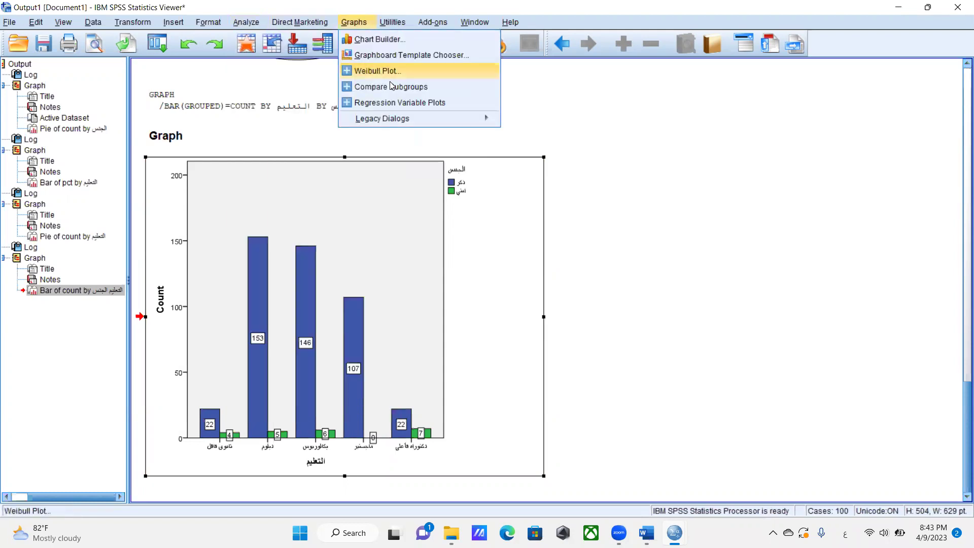
mouse_move(485, 115)
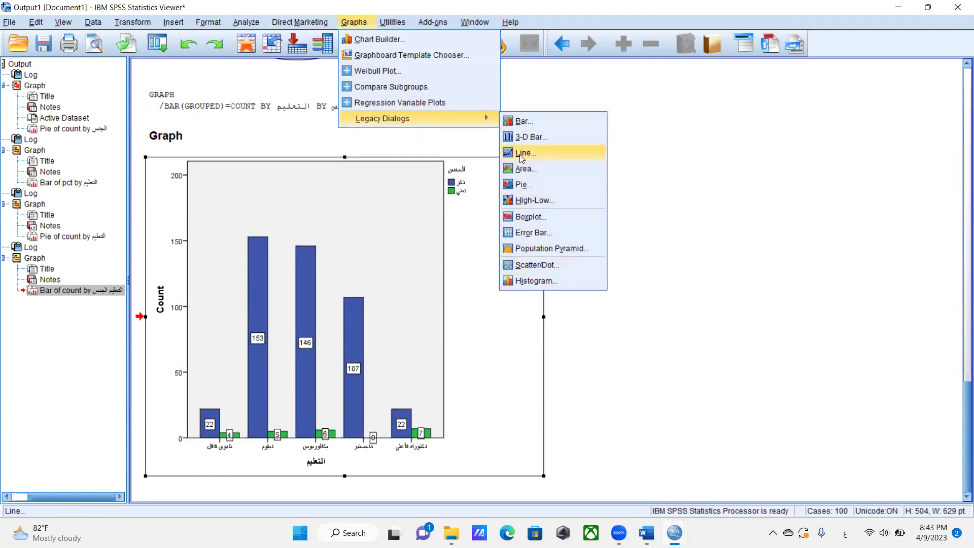
click(529, 121)
double_click(440, 223)
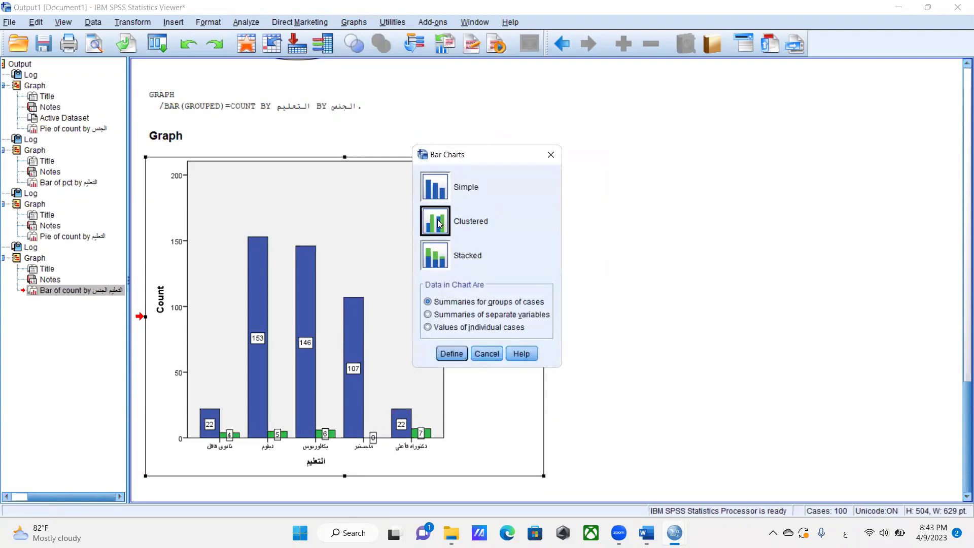
click(482, 239)
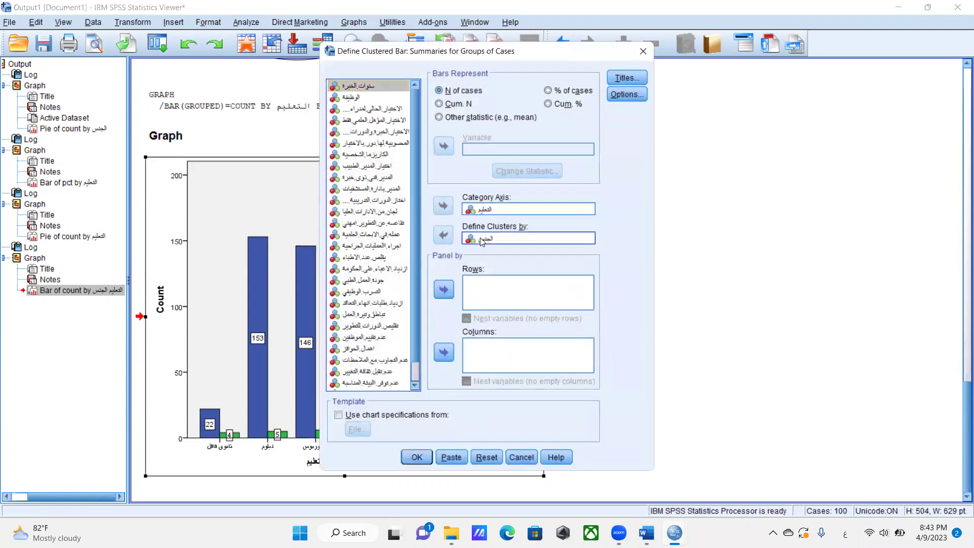
click(444, 234)
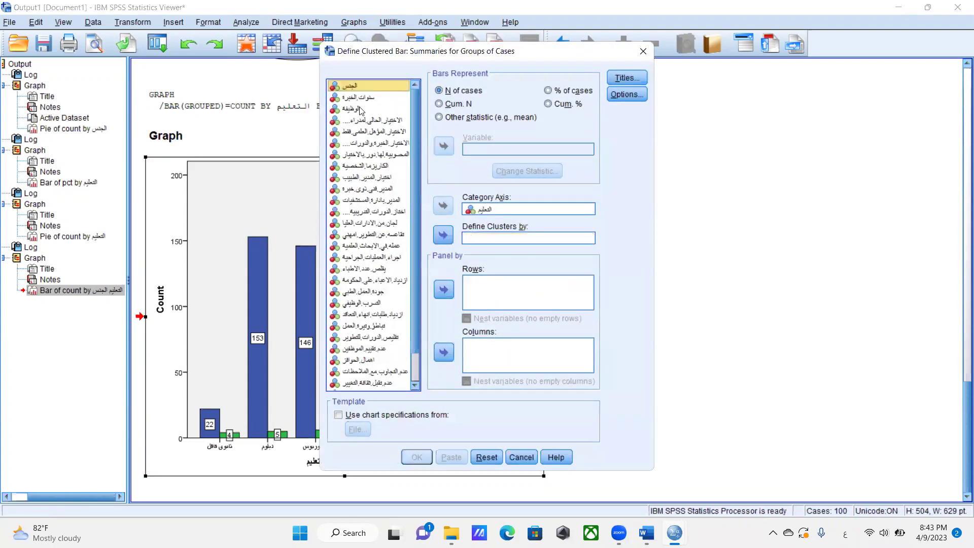
click(358, 98)
click(443, 234)
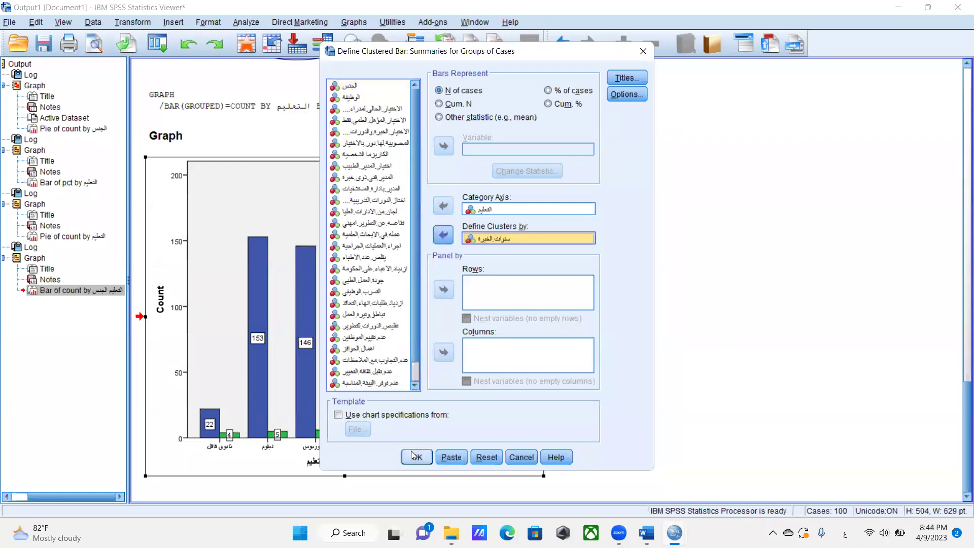
click(415, 456)
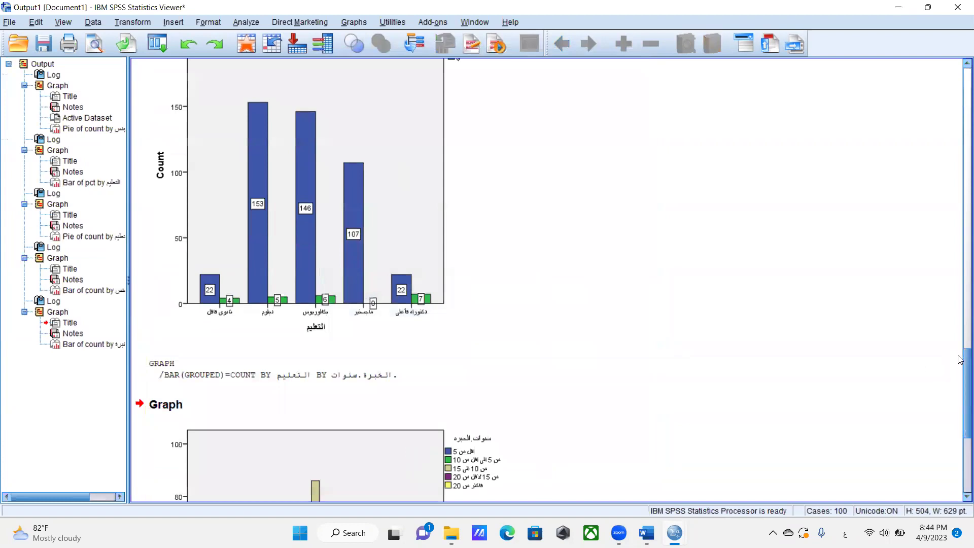
scroll(960, 400, down, 3)
scroll(960, 400, down, 3)
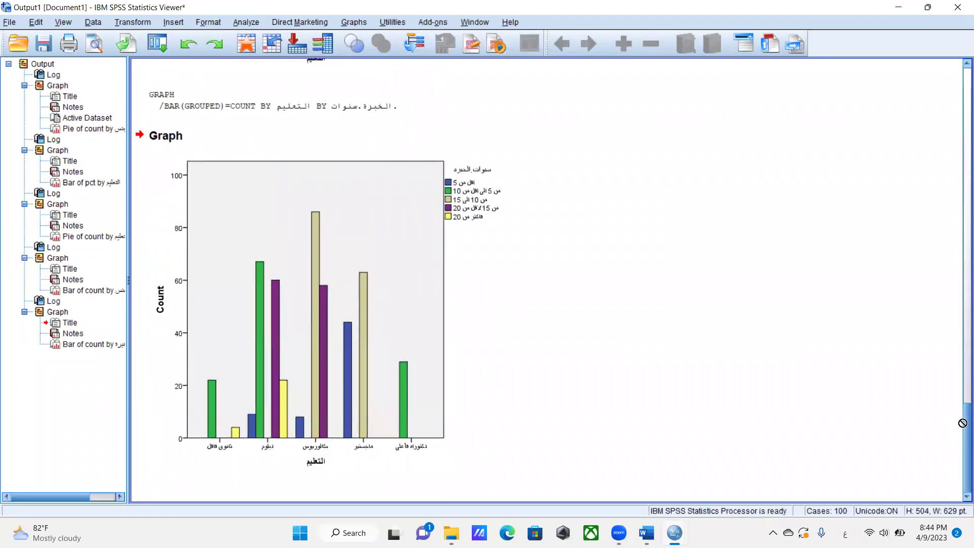
click(314, 366)
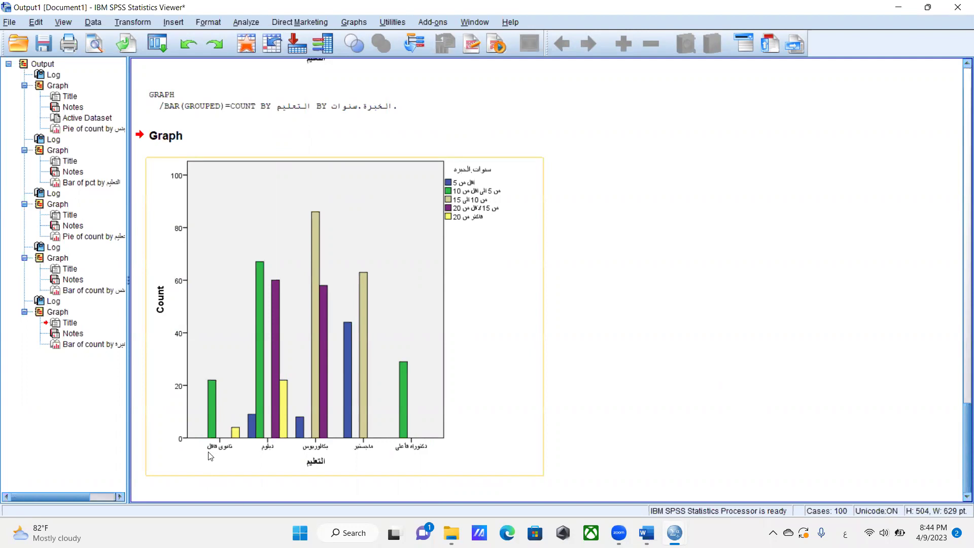
drag(541, 304, 566, 278)
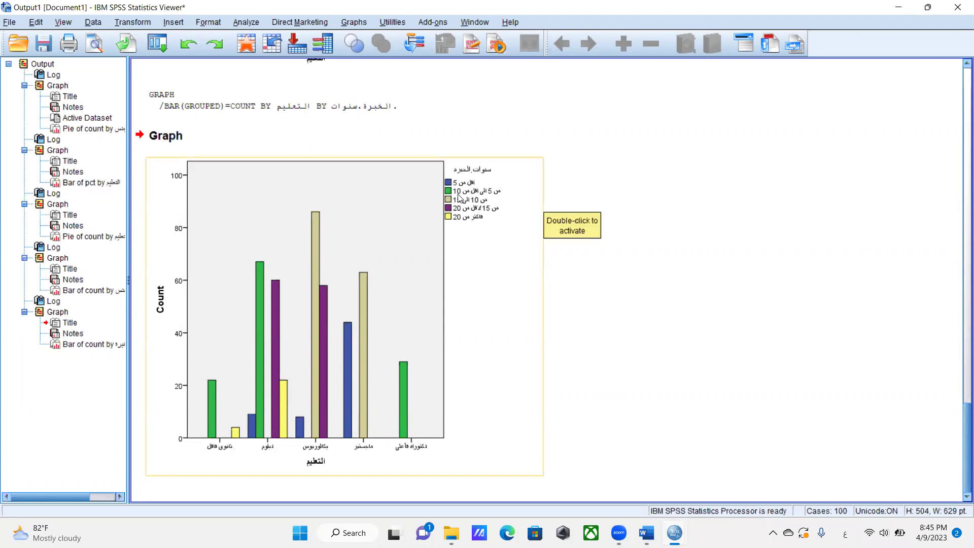
Step: Open the "التعليم" by "سنوات.الخبرة" clustered chart for editing and add data labels to every bar in the first two education categories
double_click(209, 398)
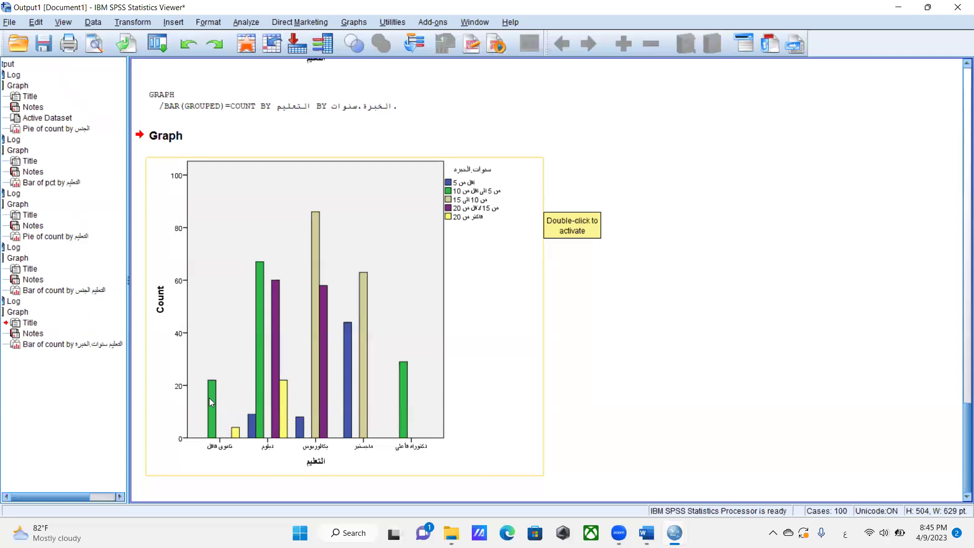
click(116, 152)
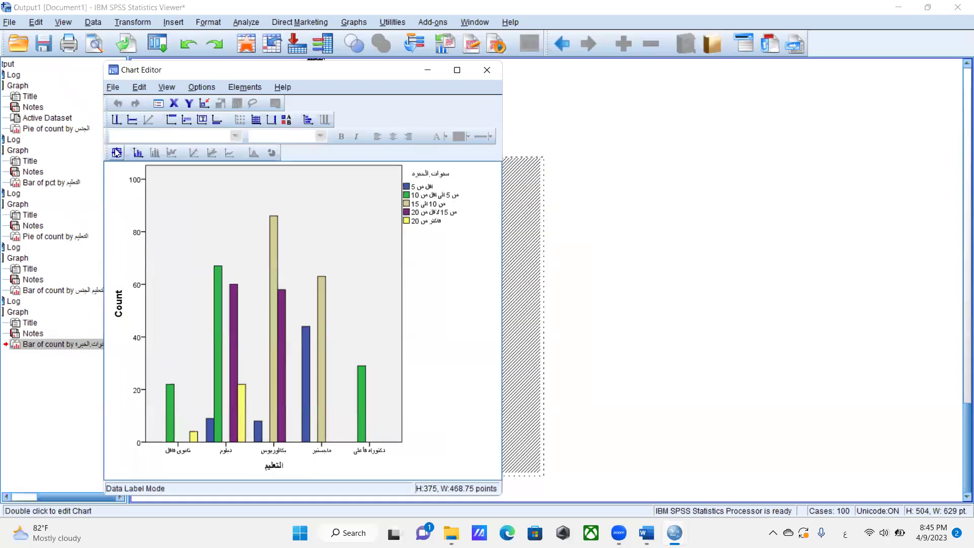
click(170, 407)
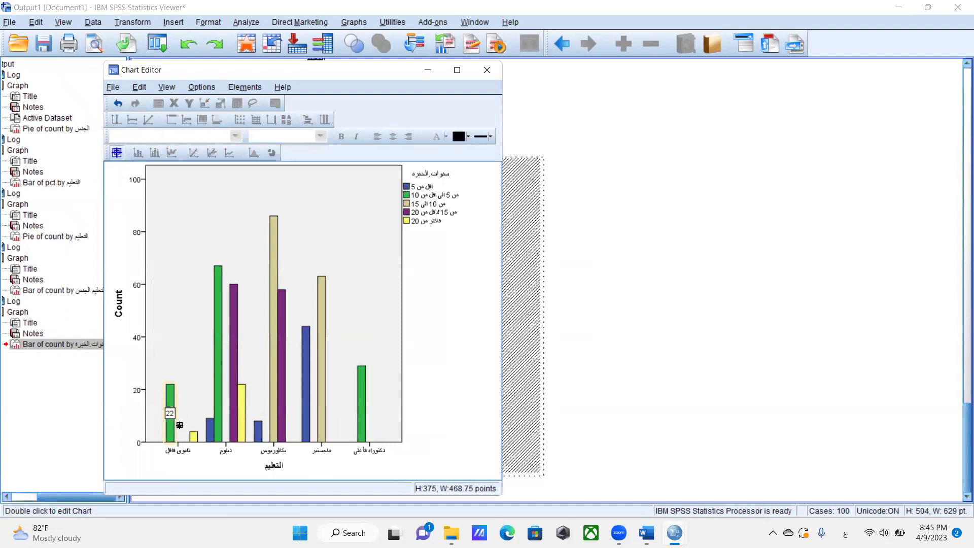
click(192, 438)
click(209, 430)
click(217, 375)
click(231, 400)
click(240, 407)
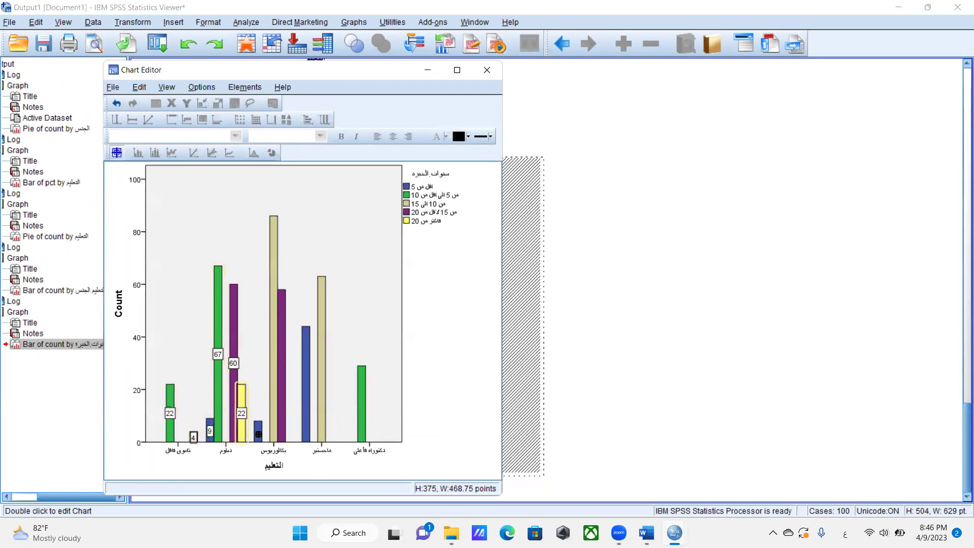
Step: Add data labels to the bars in the remaining three education categories and close the Chart Editor
click(258, 434)
click(273, 407)
click(281, 399)
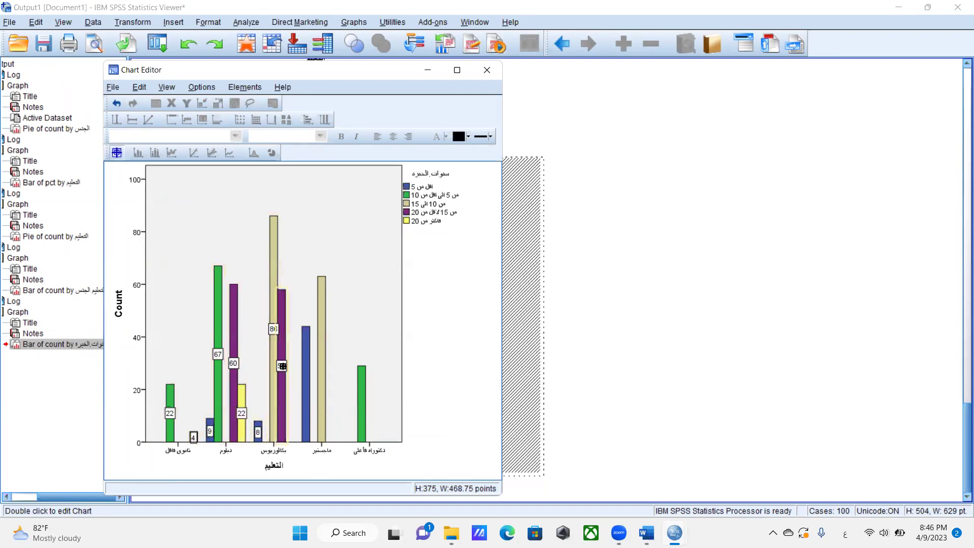
click(307, 381)
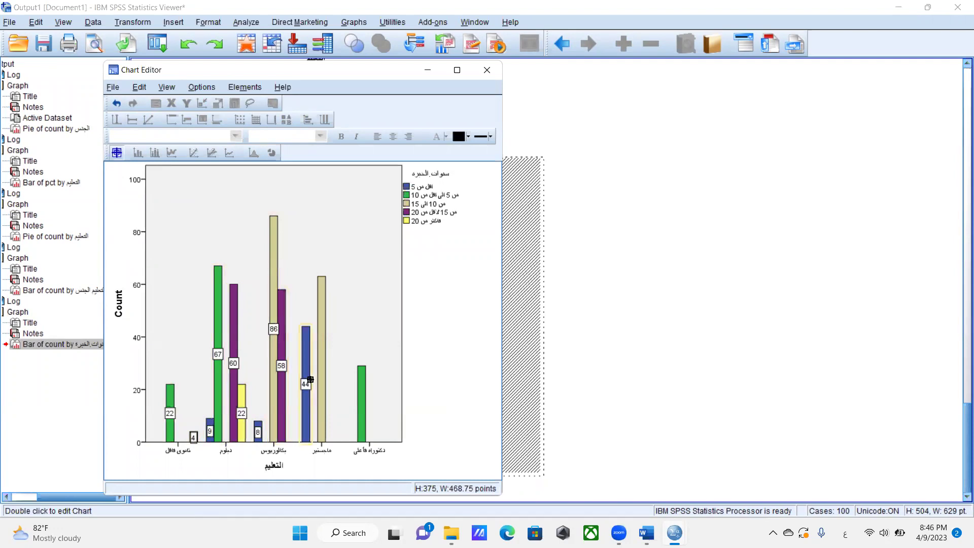
click(322, 356)
click(364, 387)
click(487, 70)
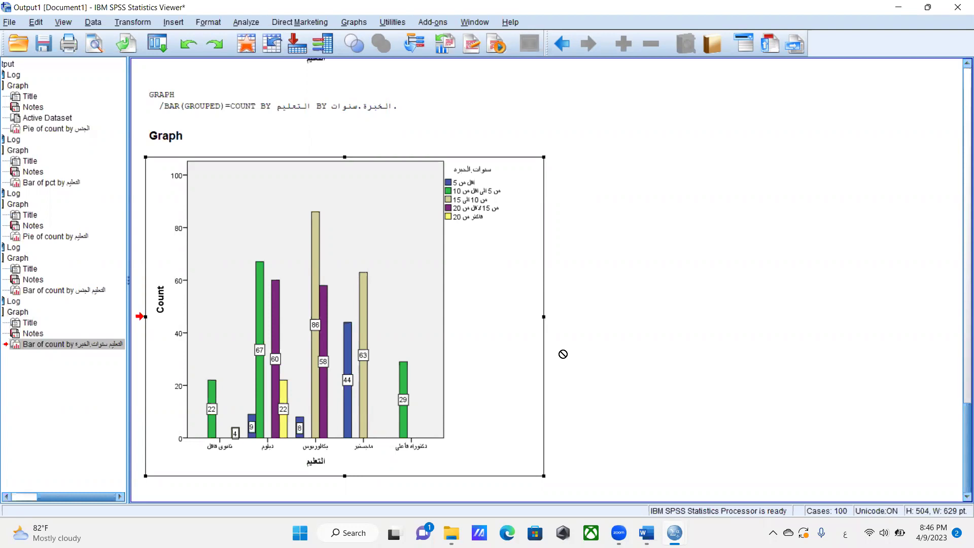
drag(563, 354, 548, 350)
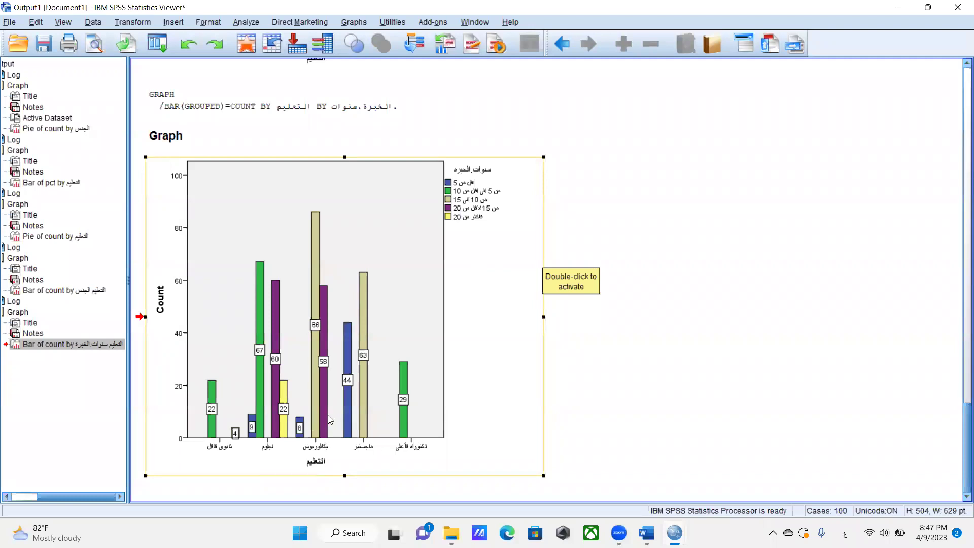
drag(319, 446, 604, 331)
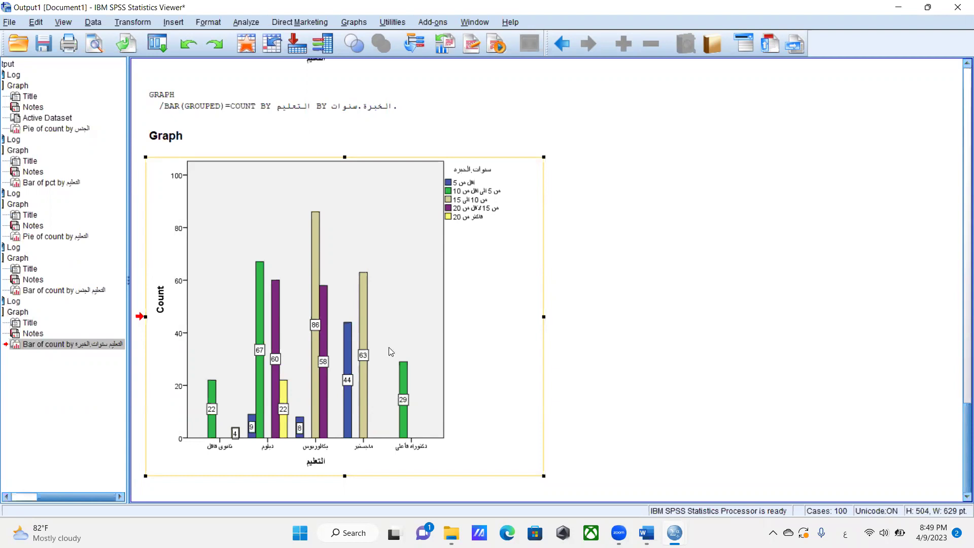
drag(331, 339, 560, 395)
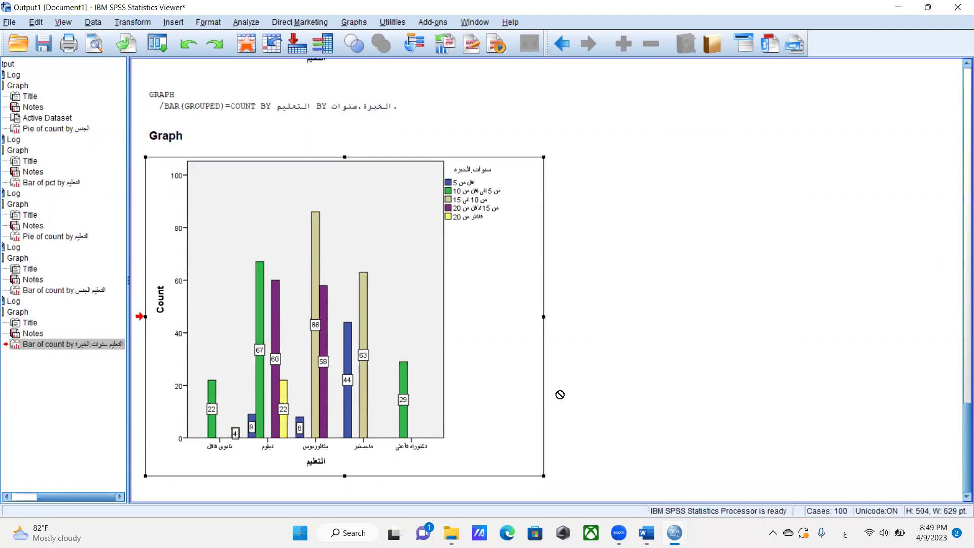
drag(560, 395, 362, 412)
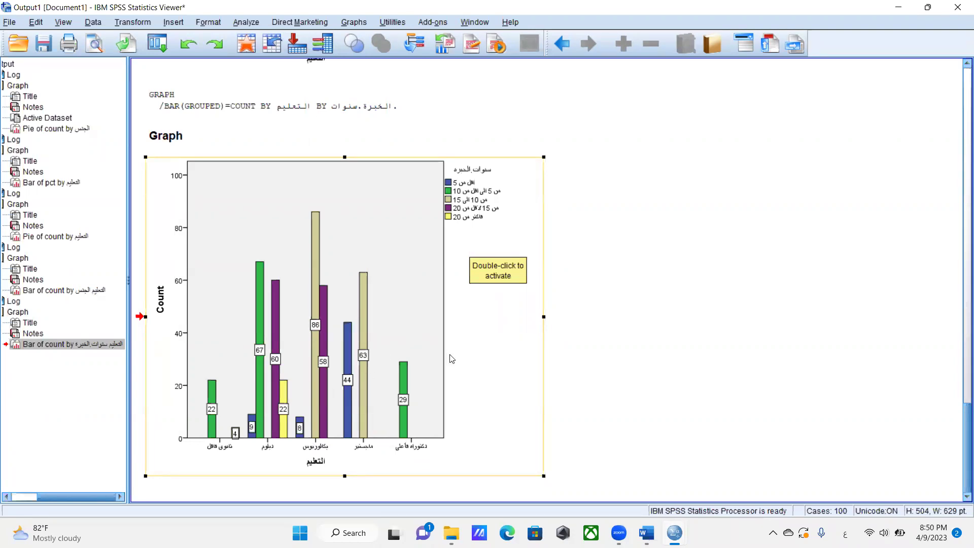
drag(527, 288, 570, 346)
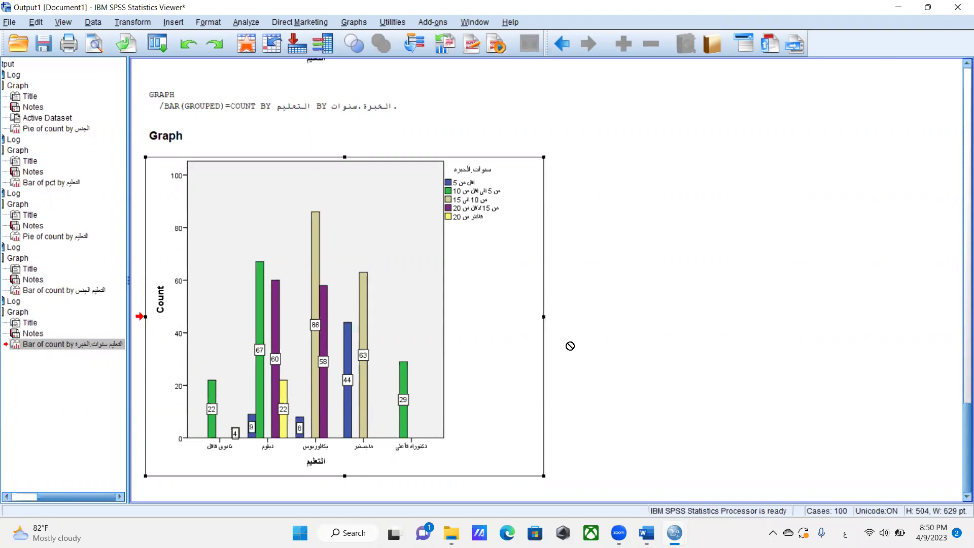
Step: Create another clustered bar chart by "التعليم", replacing "سنوات.الخبرة" with "الوظيفة" as the cluster variable and keeping N of cases
click(353, 22)
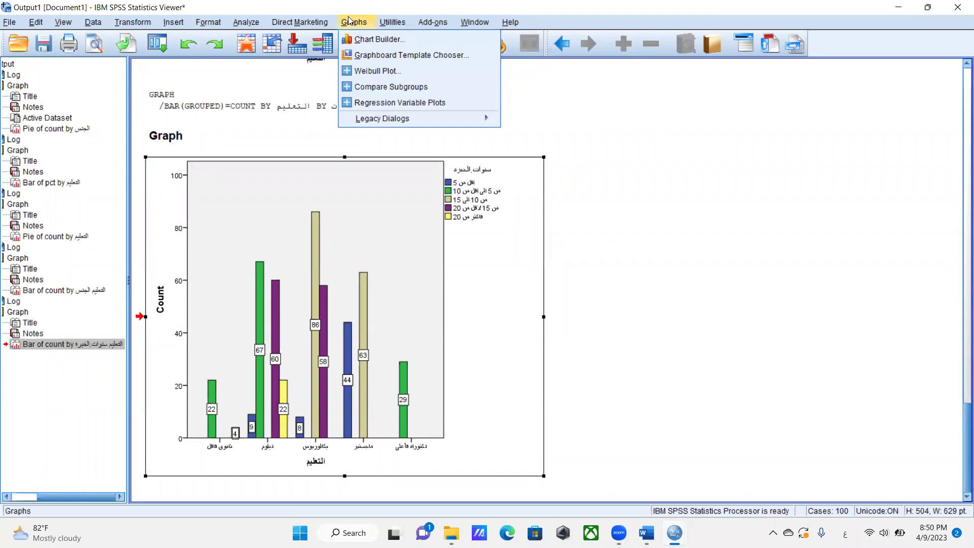
mouse_move(392, 21)
mouse_move(353, 21)
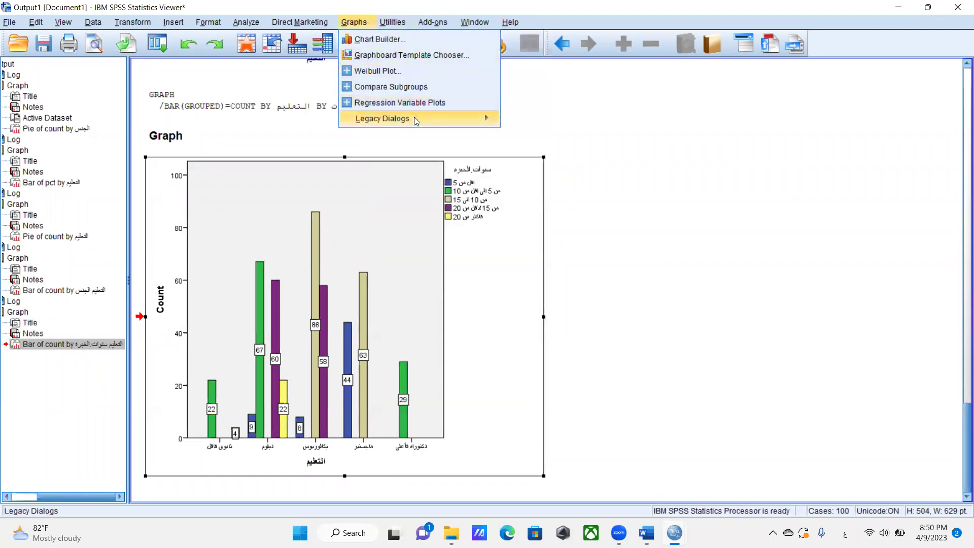
mouse_move(416, 118)
click(525, 121)
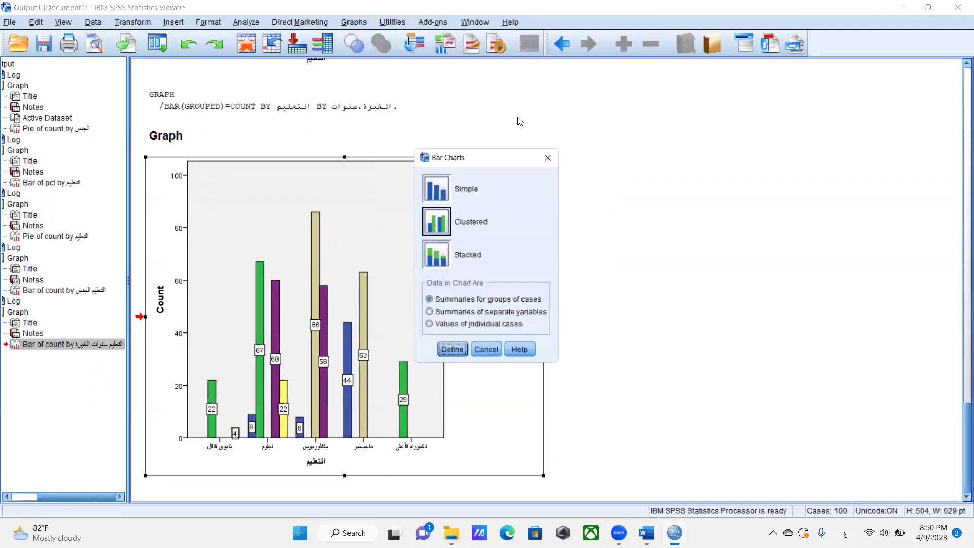
click(450, 354)
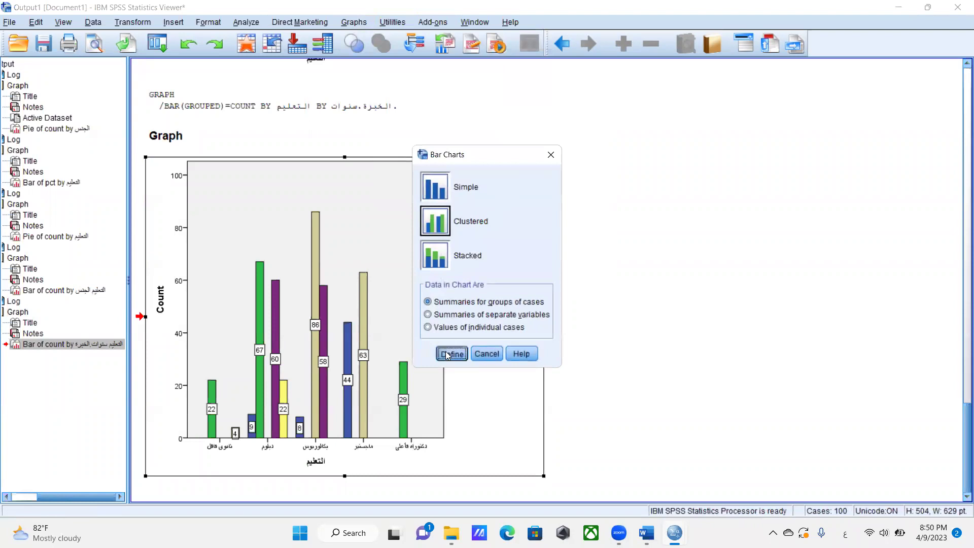
click(486, 241)
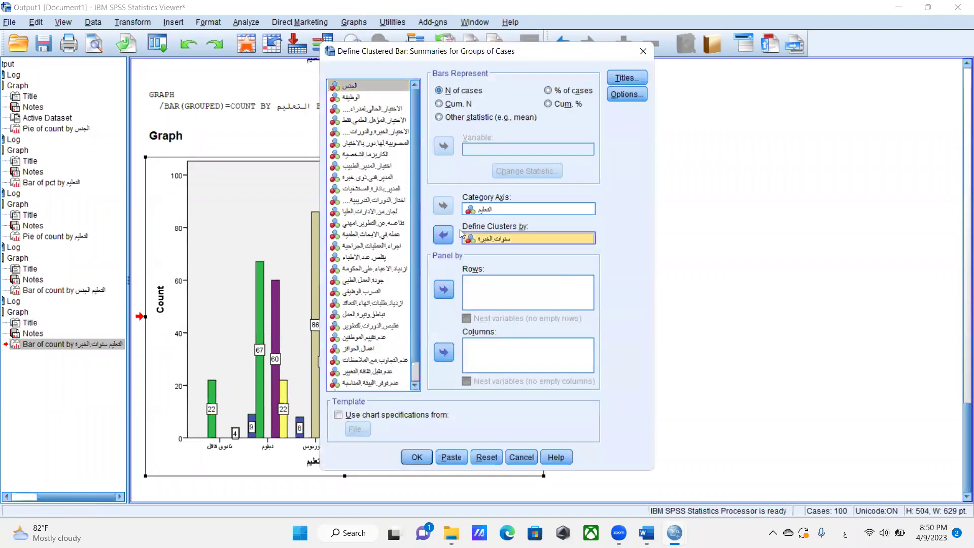
click(442, 232)
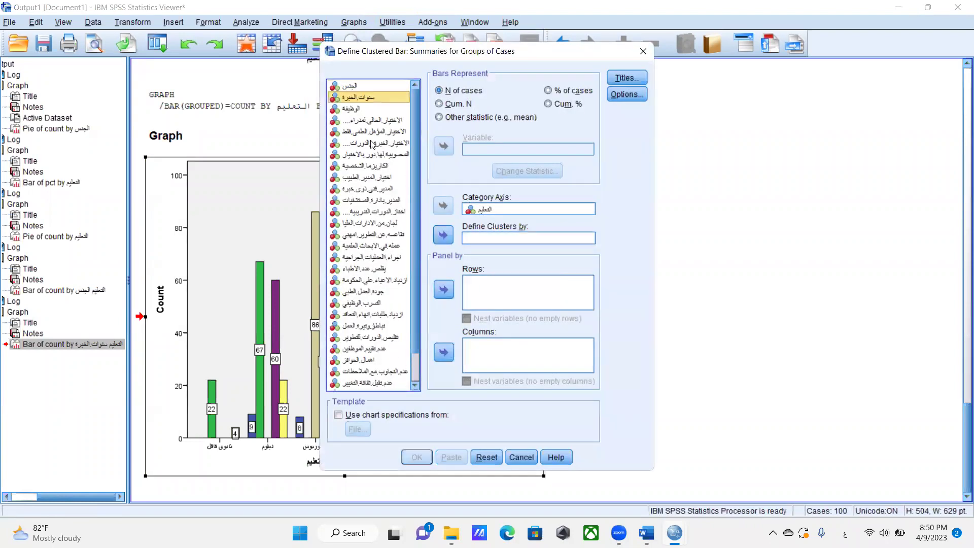
click(349, 110)
click(442, 235)
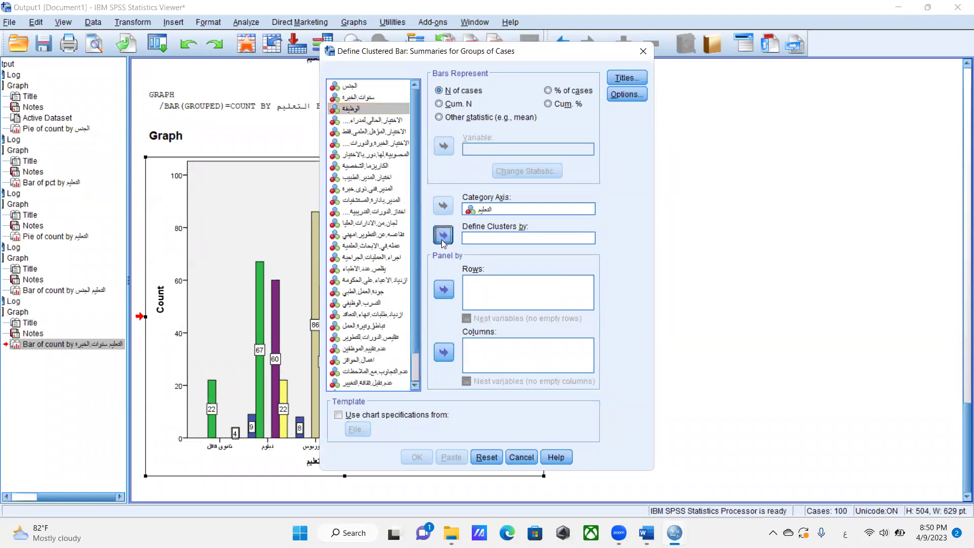
click(417, 458)
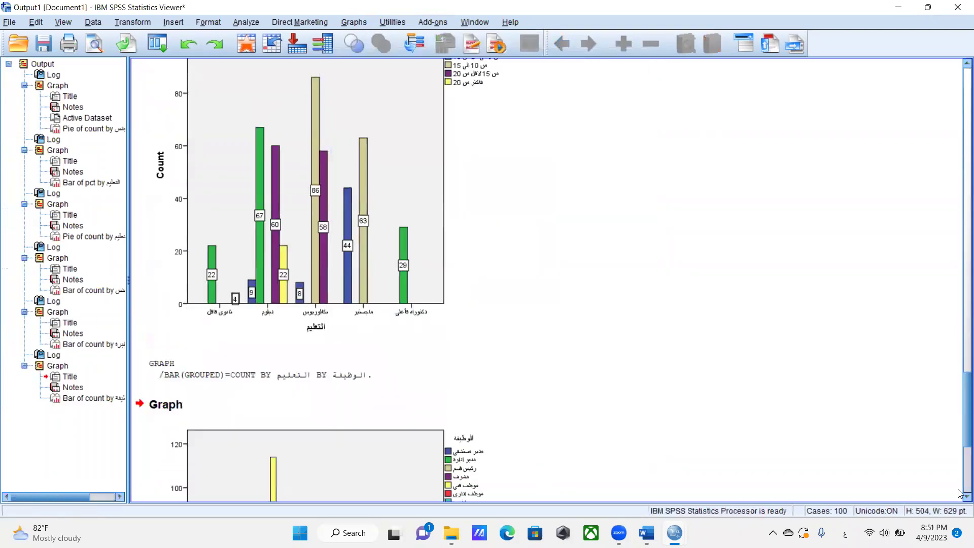
click(425, 397)
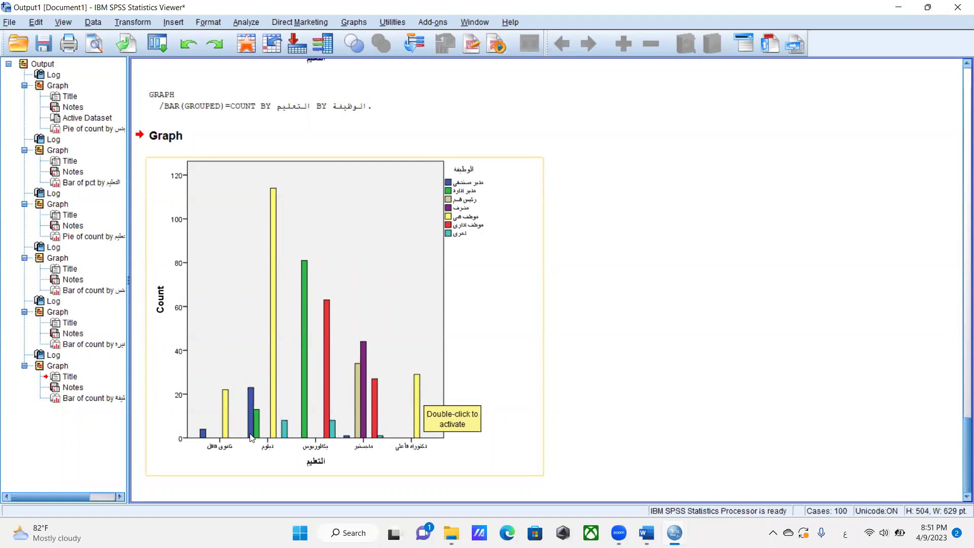
drag(251, 438, 480, 206)
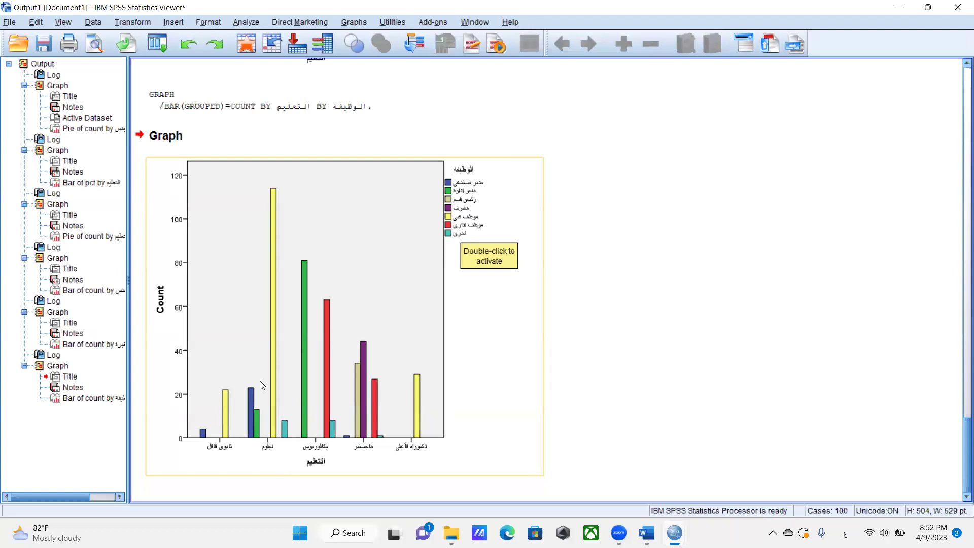
click(573, 421)
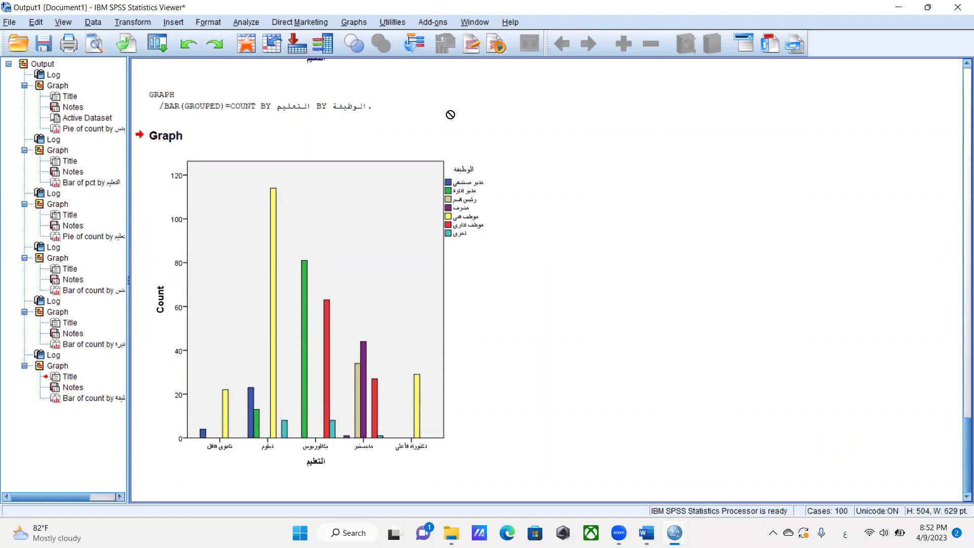
click(353, 20)
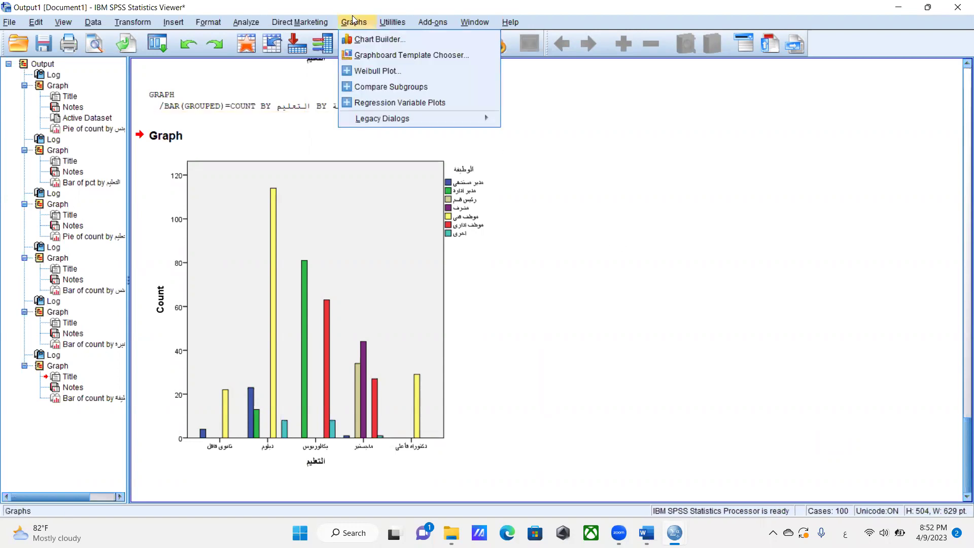
mouse_move(347, 19)
mouse_move(386, 122)
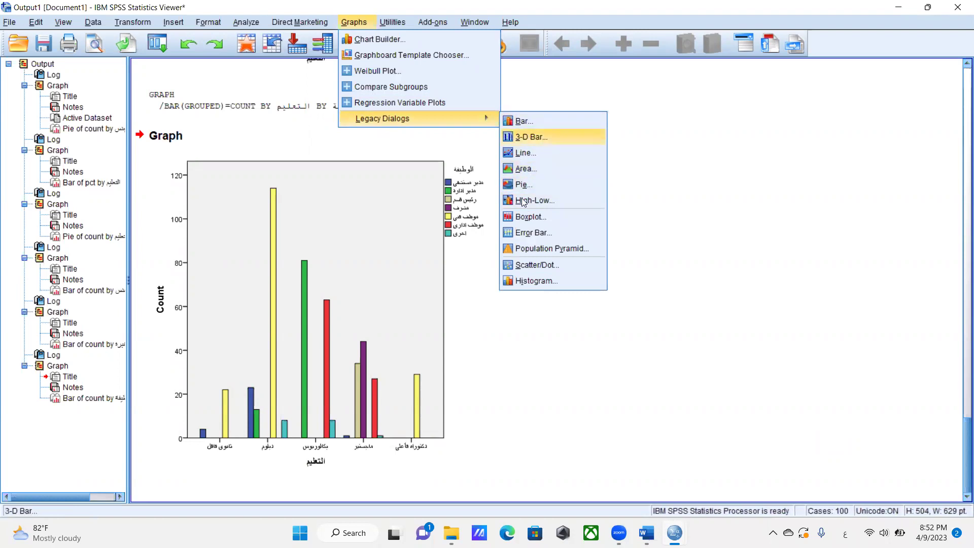
click(525, 232)
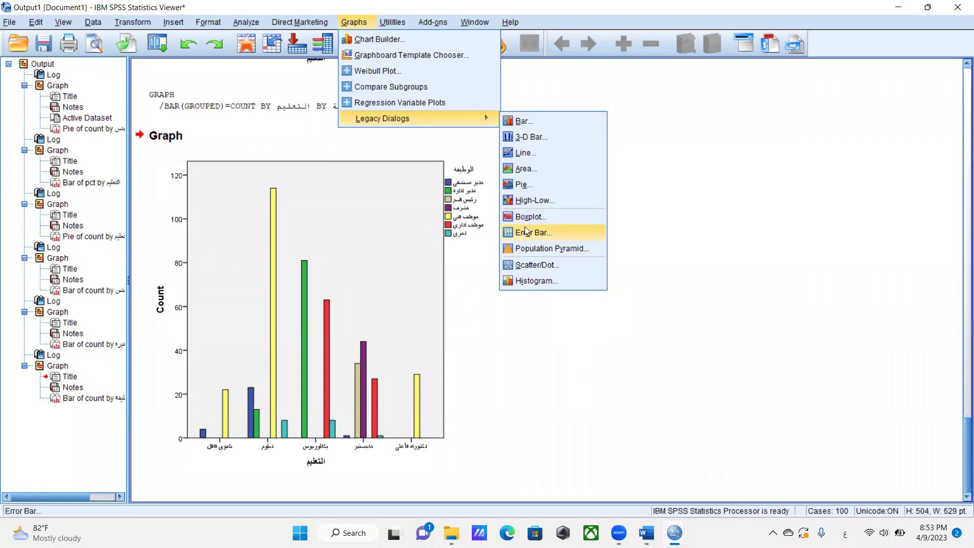
Step: Start a Frequencies analysis and add "الجنس" to the analysed variables
click(242, 23)
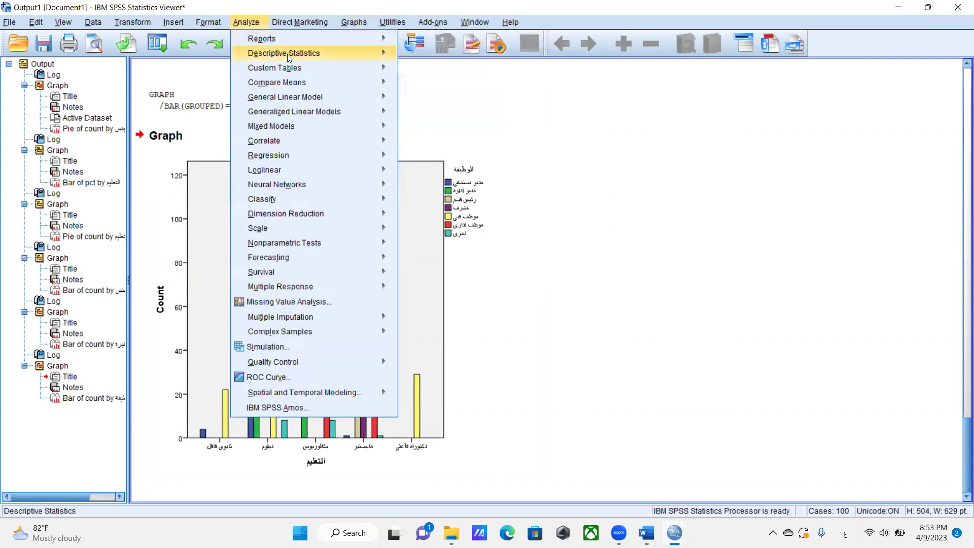
mouse_move(287, 54)
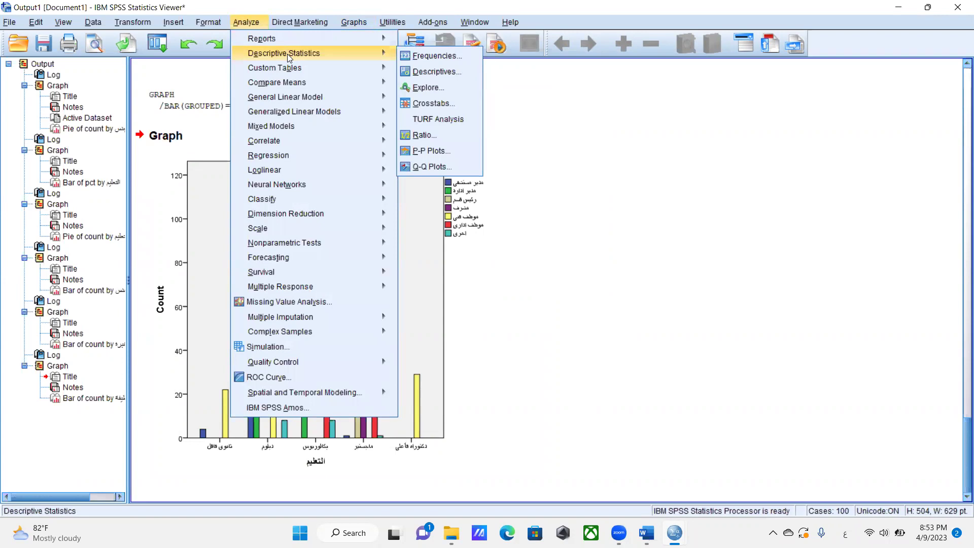
click(420, 55)
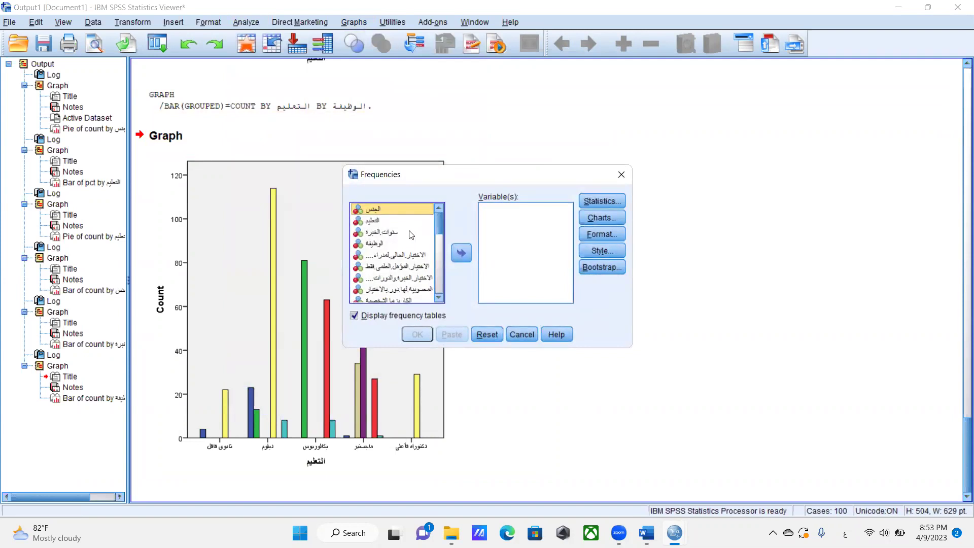
click(461, 253)
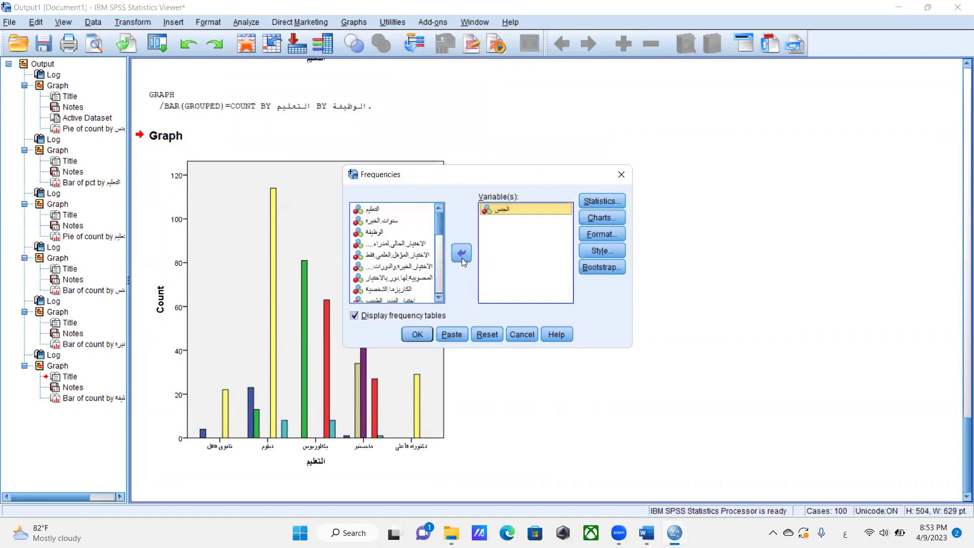
Step: Add the eight variables from "التعليم" through "الكاريزما الشخصية" to the analysed variables
click(384, 210)
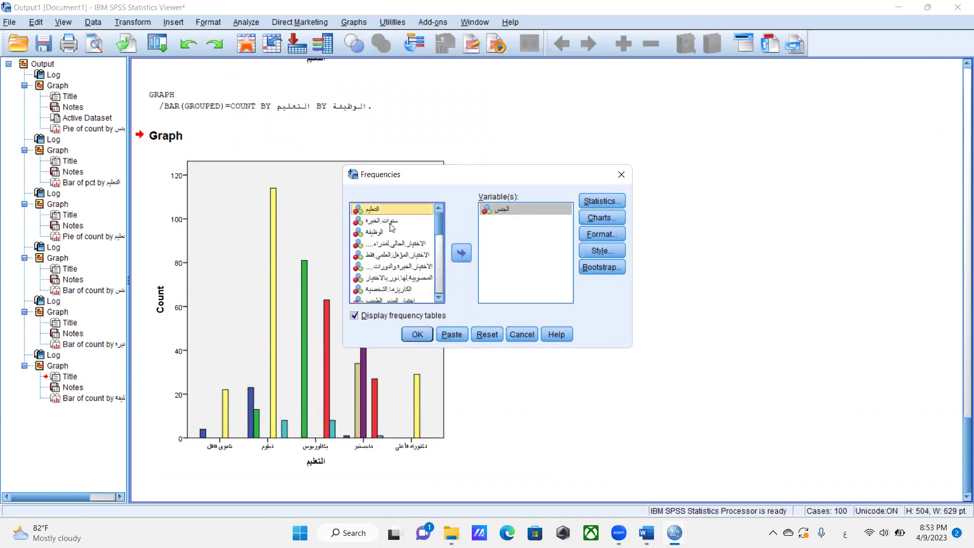
ctrl+click(390, 222)
ctrl+click(388, 233)
ctrl+click(390, 245)
ctrl+click(395, 266)
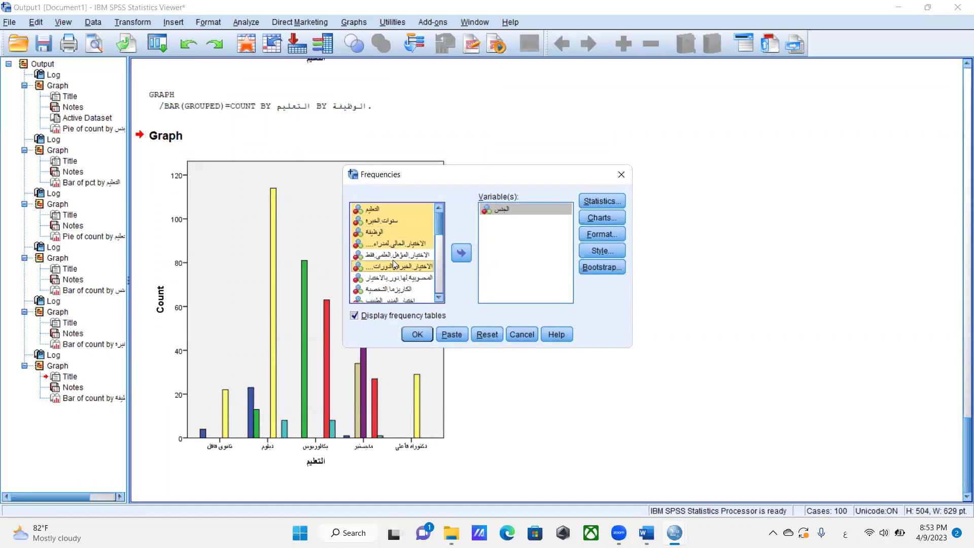
ctrl+click(393, 263)
ctrl+click(394, 255)
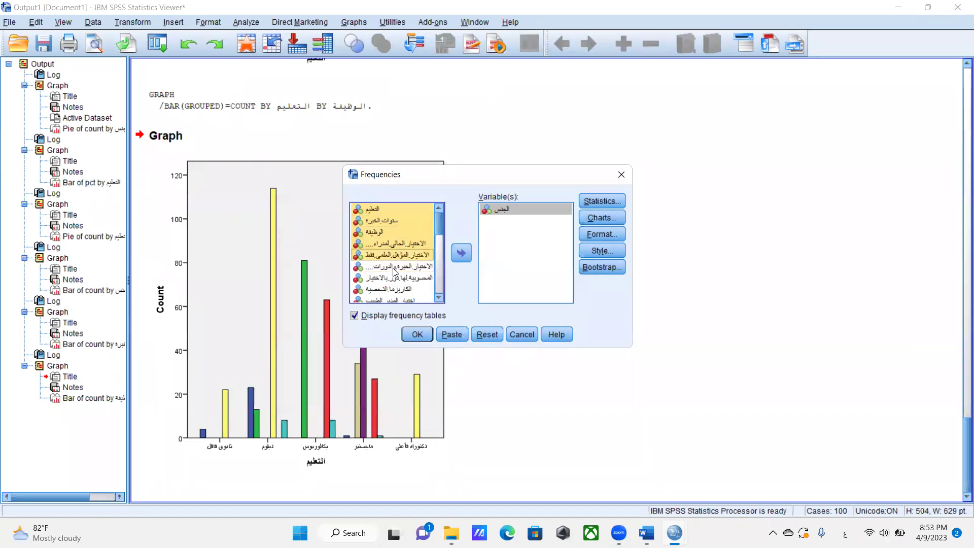
ctrl+click(393, 270)
ctrl+click(395, 282)
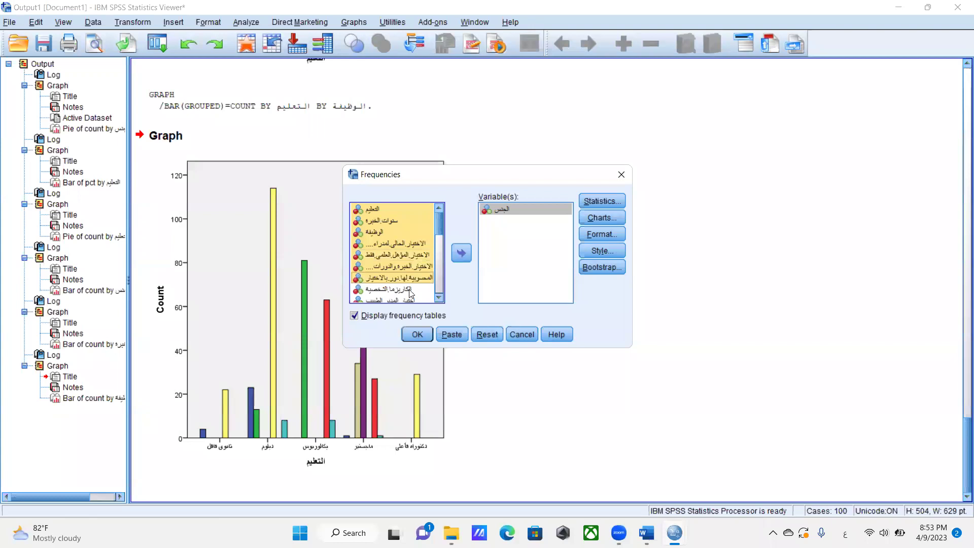
ctrl+click(409, 290)
click(461, 253)
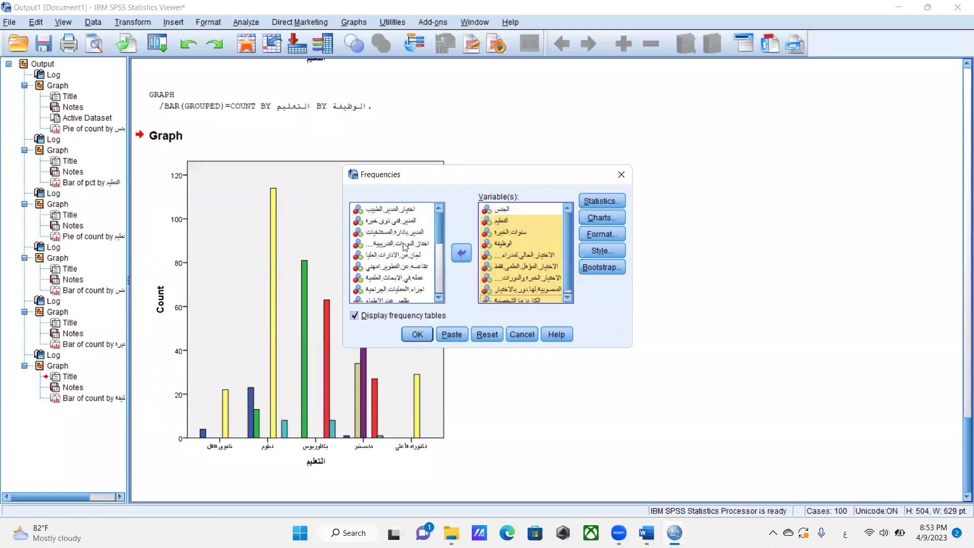
Step: Add all remaining variables, starting with "اختيار المدير الطبيب", to the Frequencies analysis
click(388, 210)
ctrl+click(388, 221)
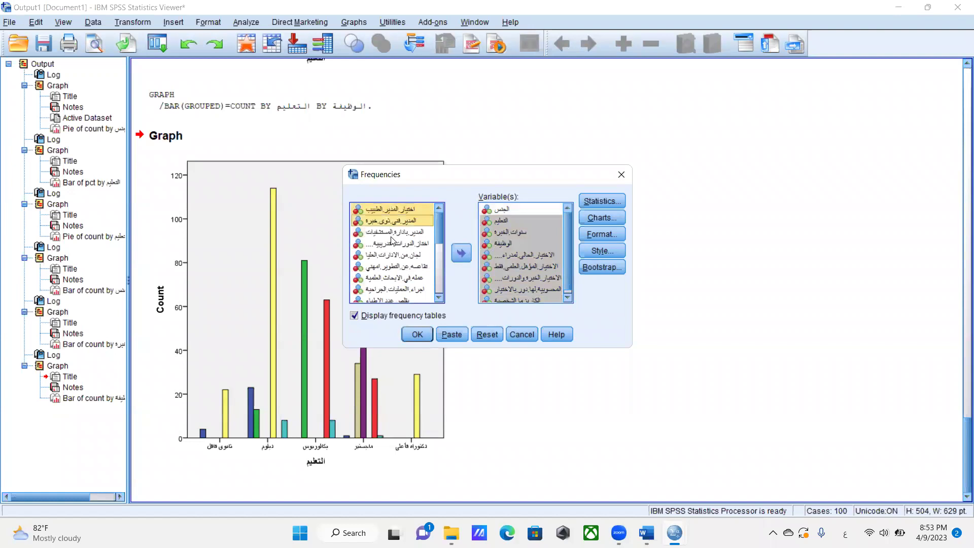
ctrl+click(393, 232)
click(461, 252)
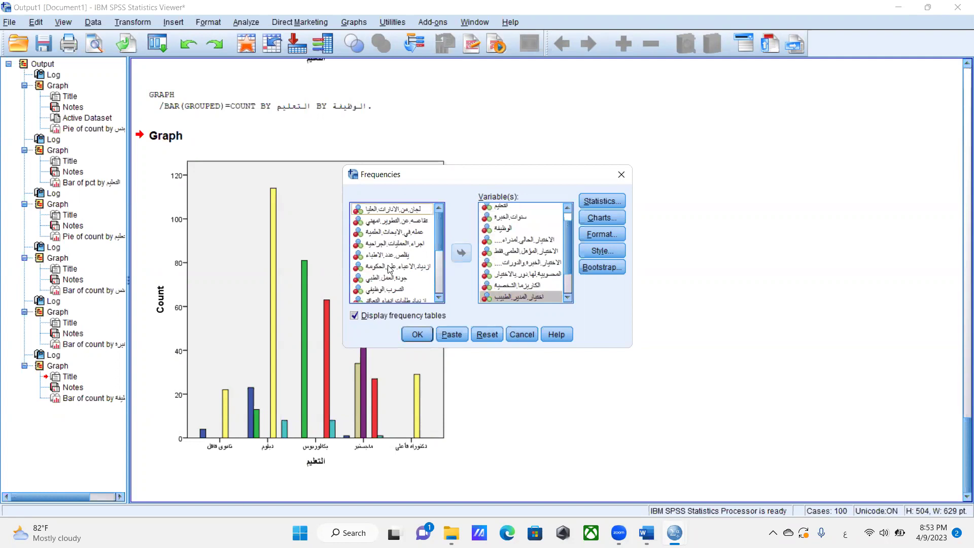
click(396, 266)
key(ctrl+a)
click(457, 257)
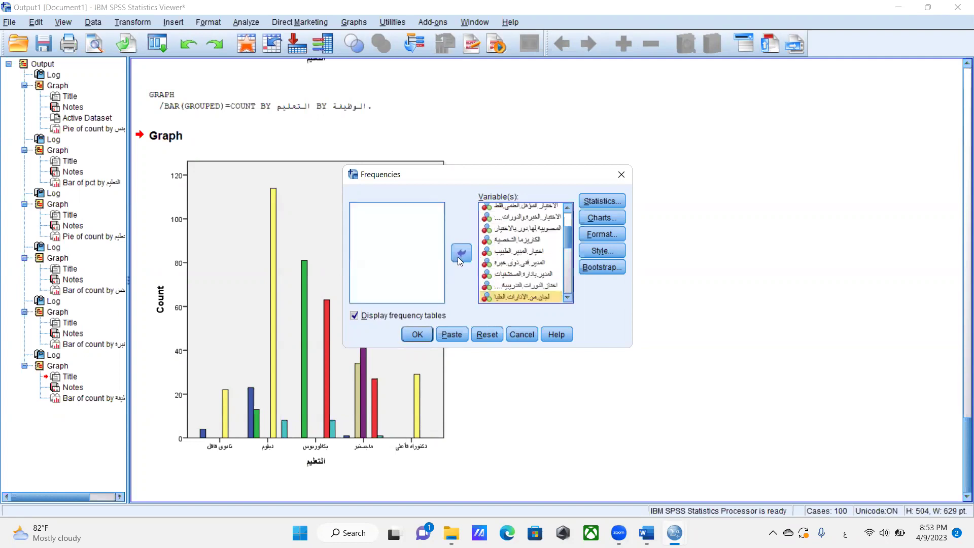
drag(545, 179, 475, 155)
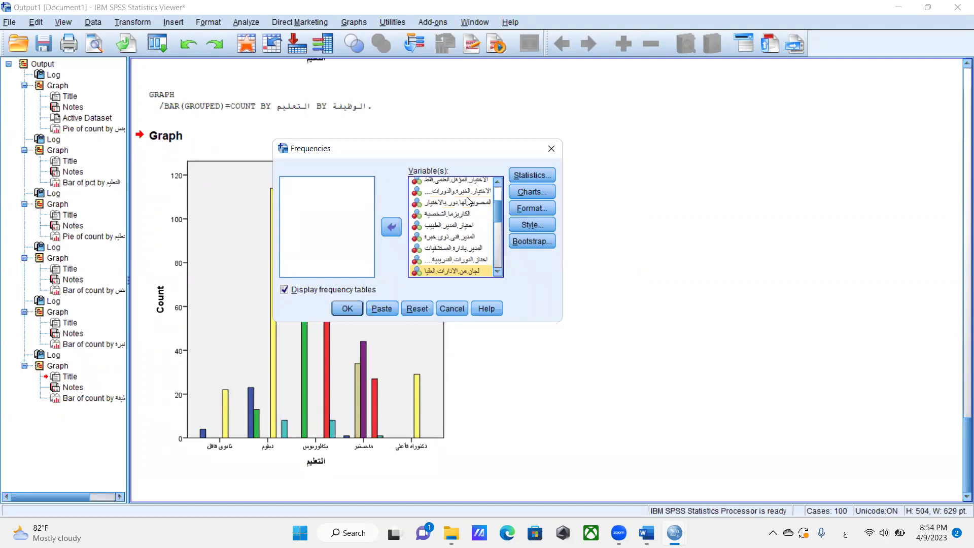
Step: Request the mean, median, mode, standard deviation, variance and range, and run the Frequencies analysis
click(533, 175)
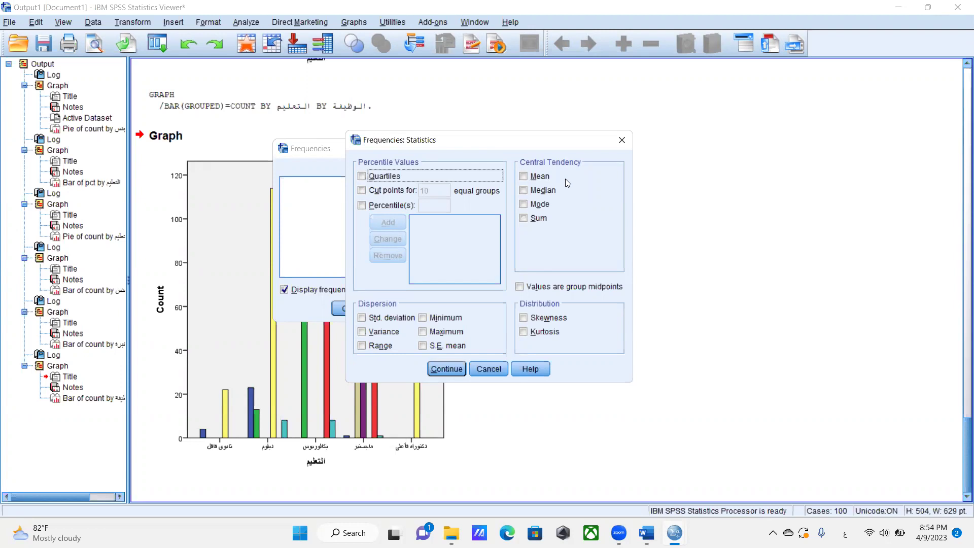
click(528, 175)
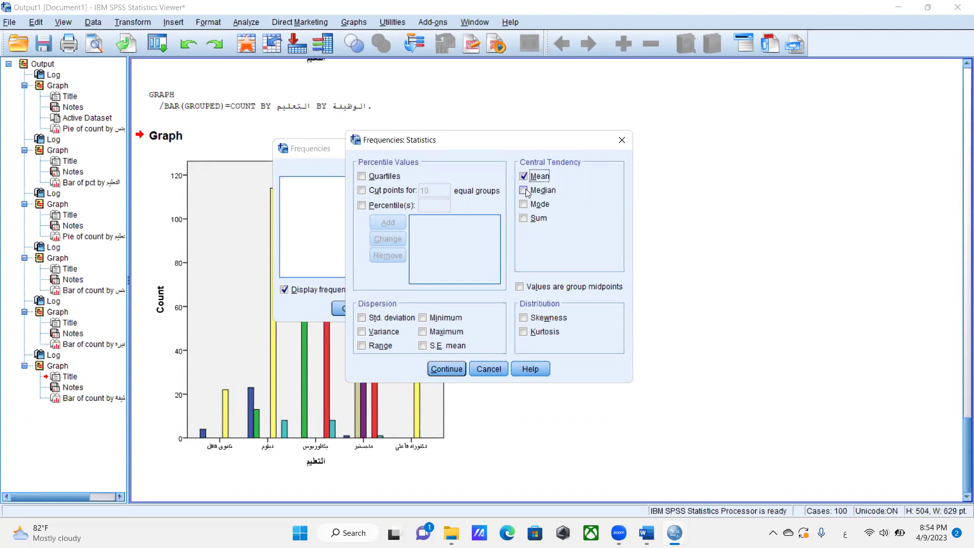
click(525, 191)
click(523, 205)
click(362, 318)
click(362, 332)
click(362, 345)
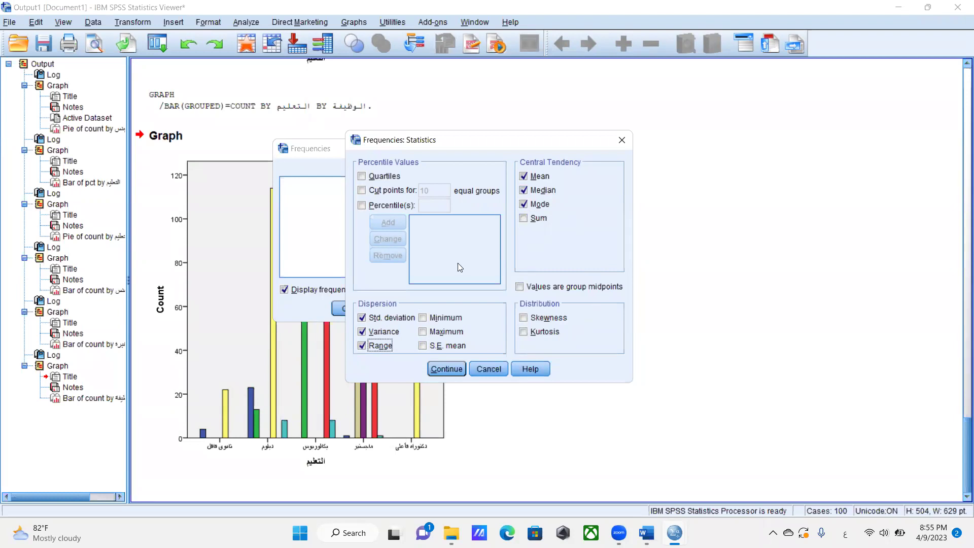
click(460, 367)
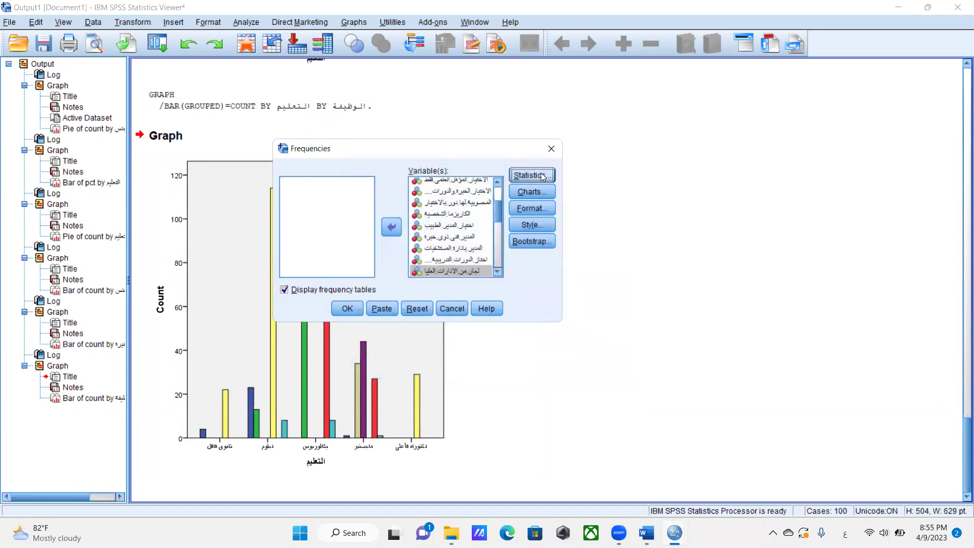
click(348, 310)
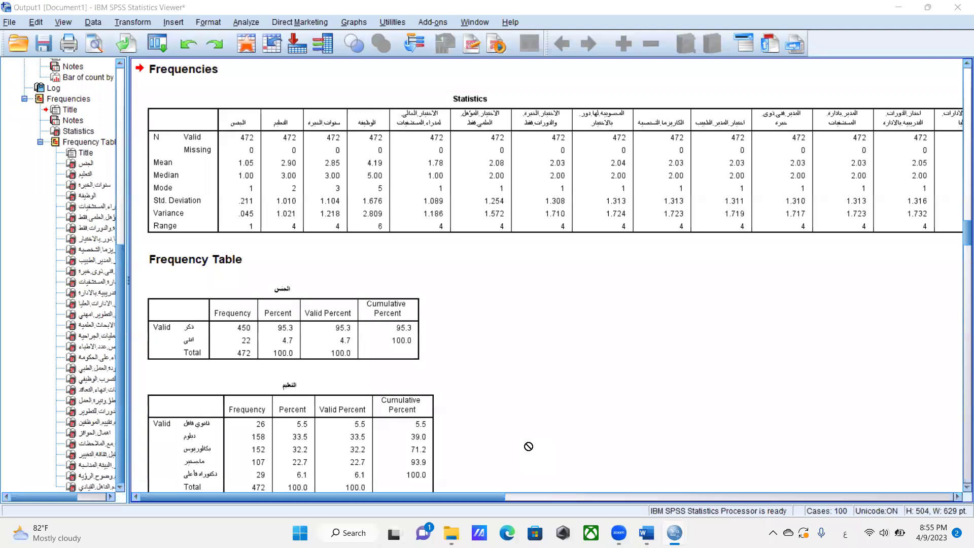
Step: Examine the frequency tables for the demographic variables and the first opinion statements
click(307, 288)
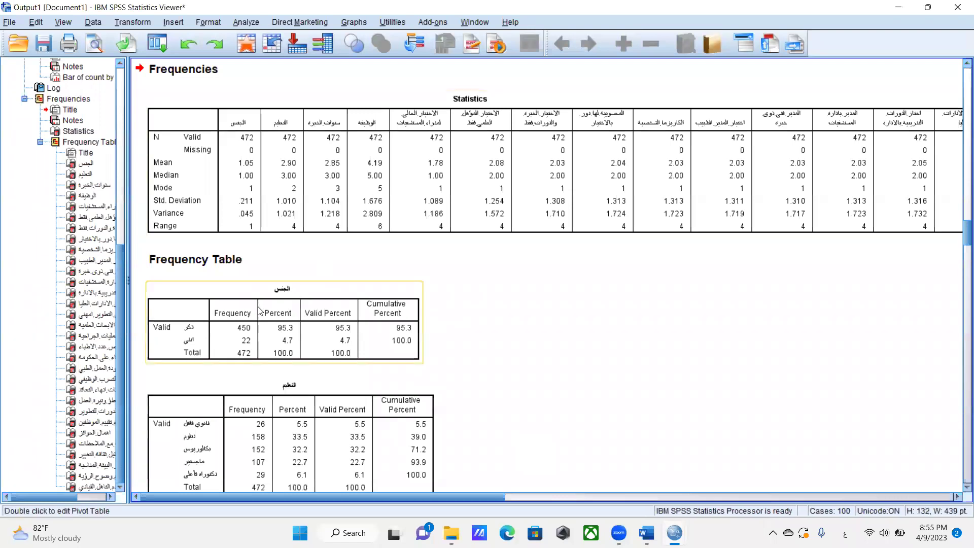
scroll(259, 310, down, 5)
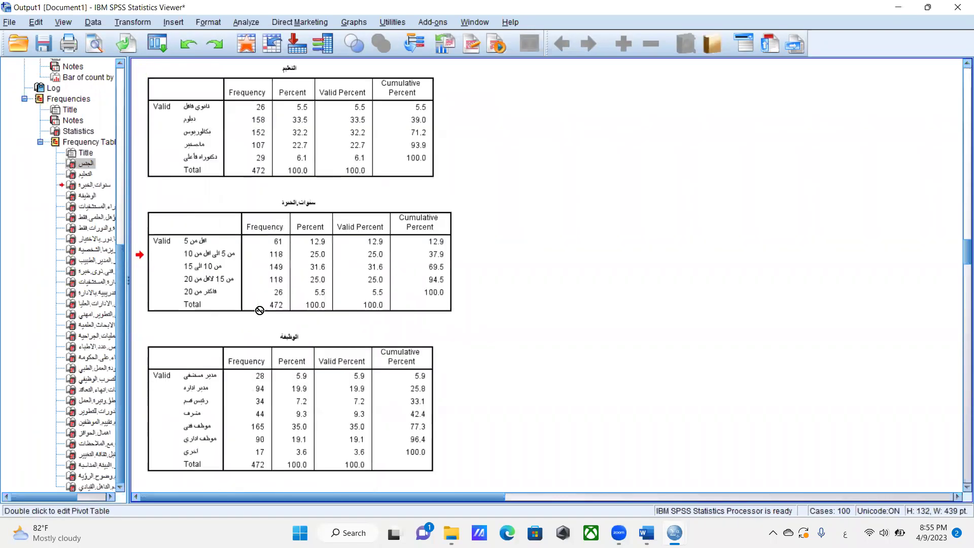
click(356, 270)
scroll(356, 269, down, 6)
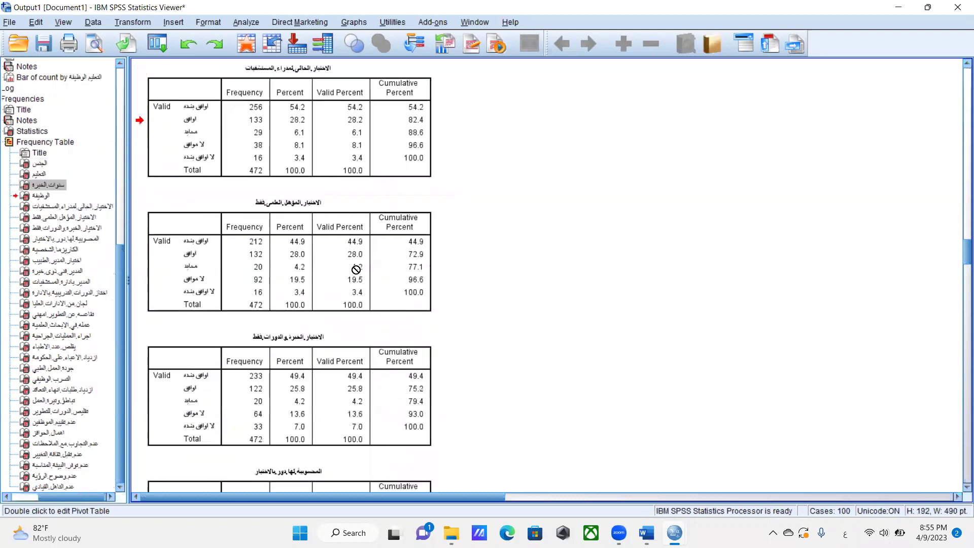
scroll(356, 269, up, 3)
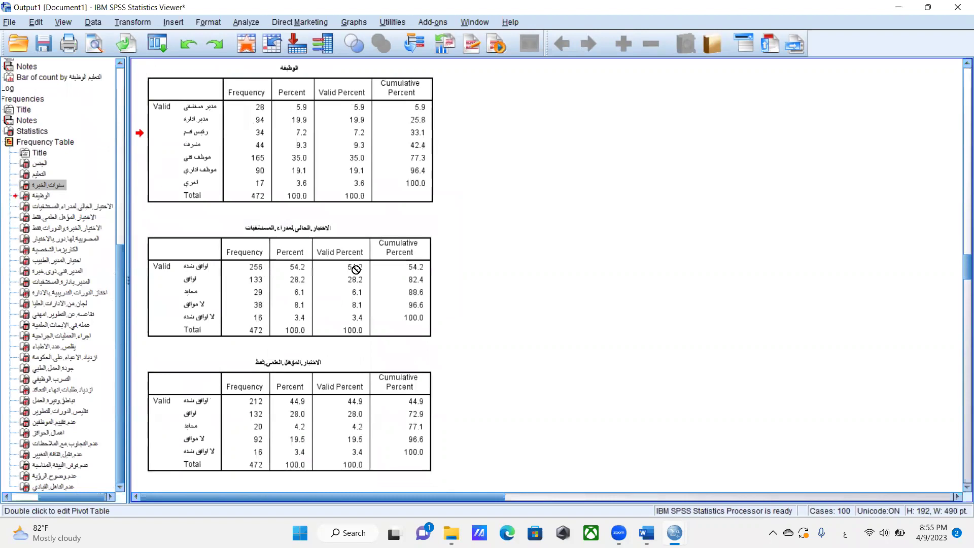
click(336, 143)
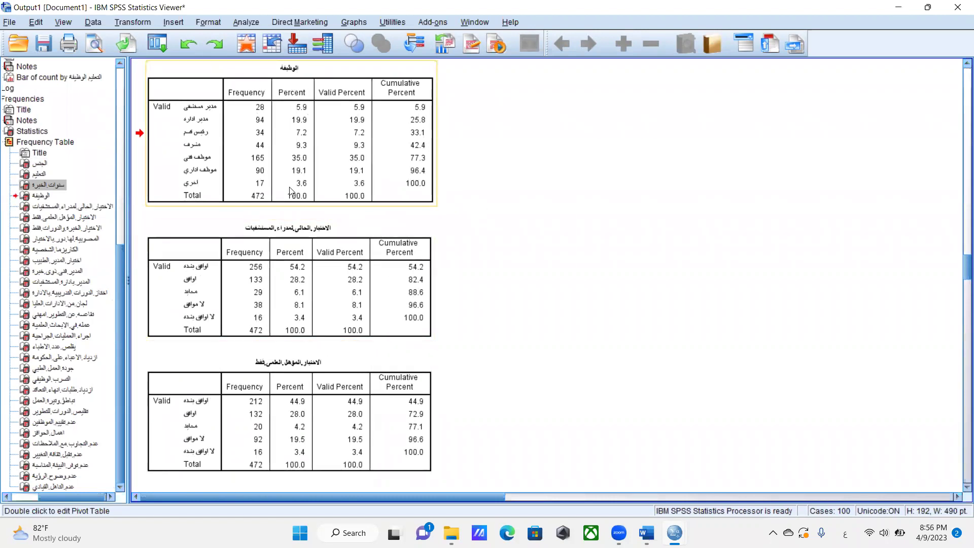
click(302, 289)
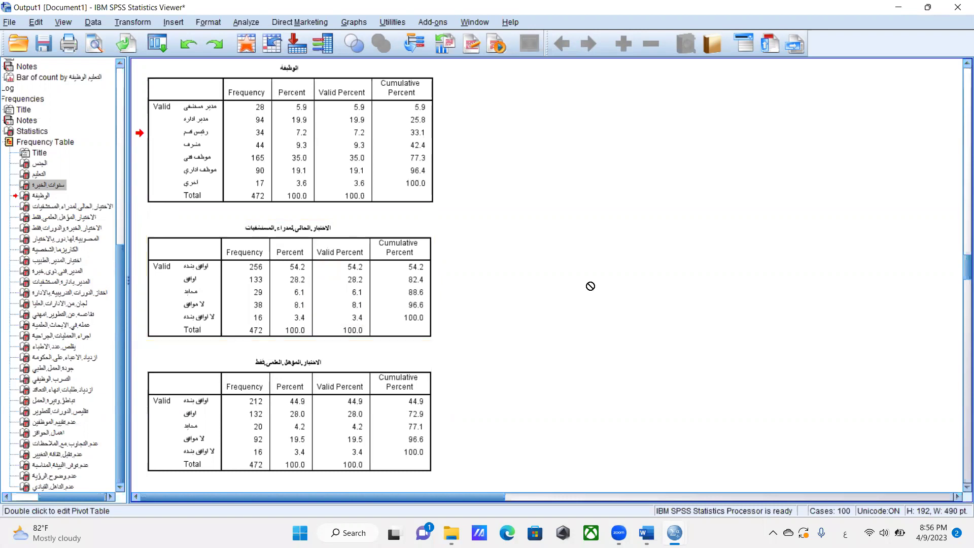
scroll(960, 299, down, 10)
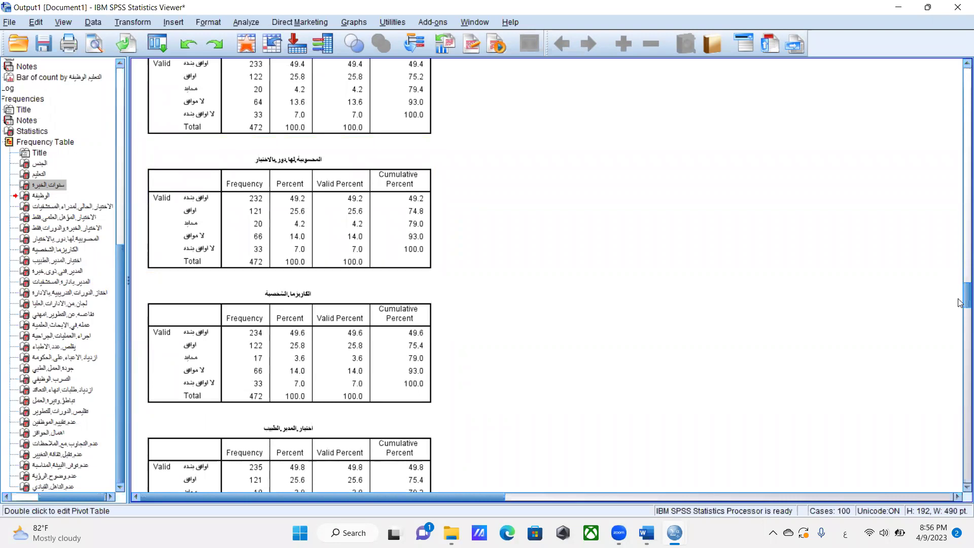
Step: Go back to the Statistics table and review its measures across the questionnaire variables
drag(960, 302, 960, 234)
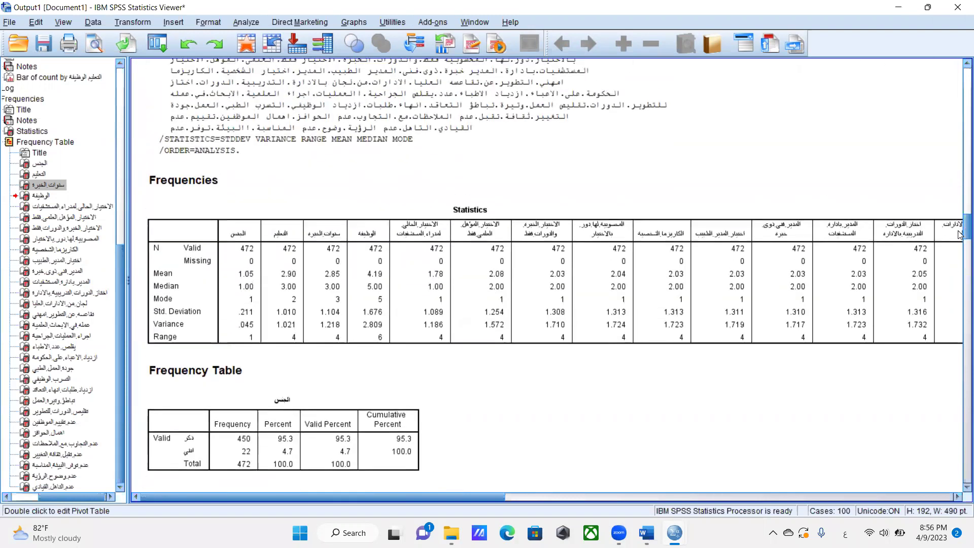
click(332, 276)
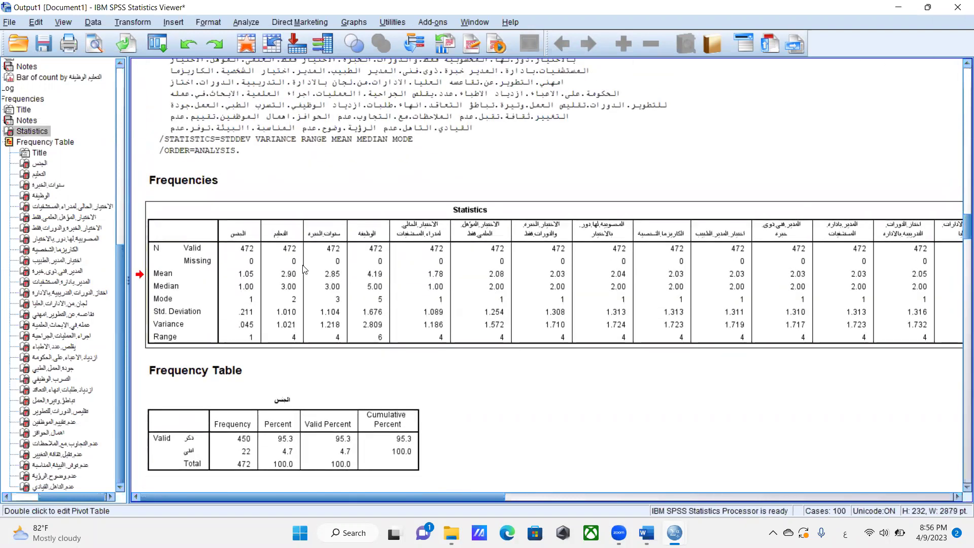
scroll(304, 268, right, 6)
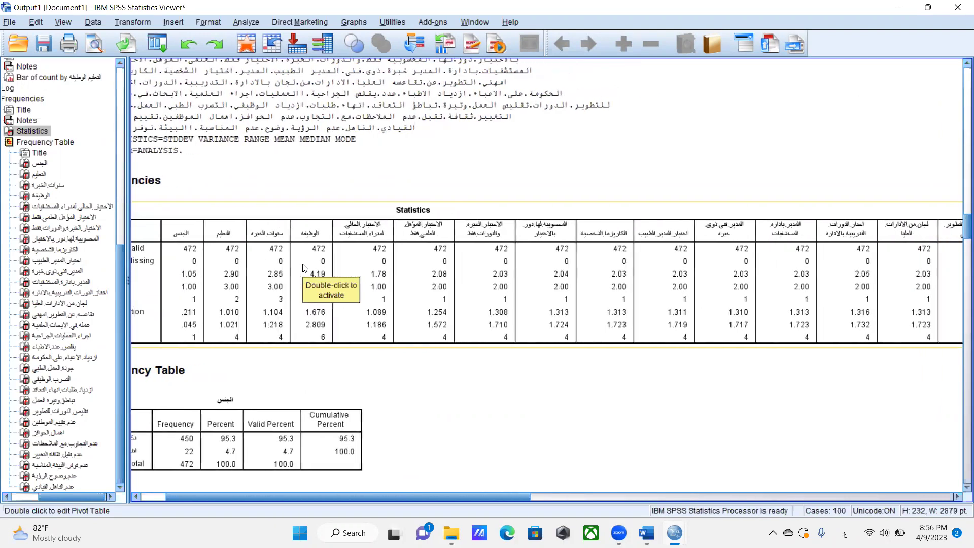
scroll(305, 268, right, 20)
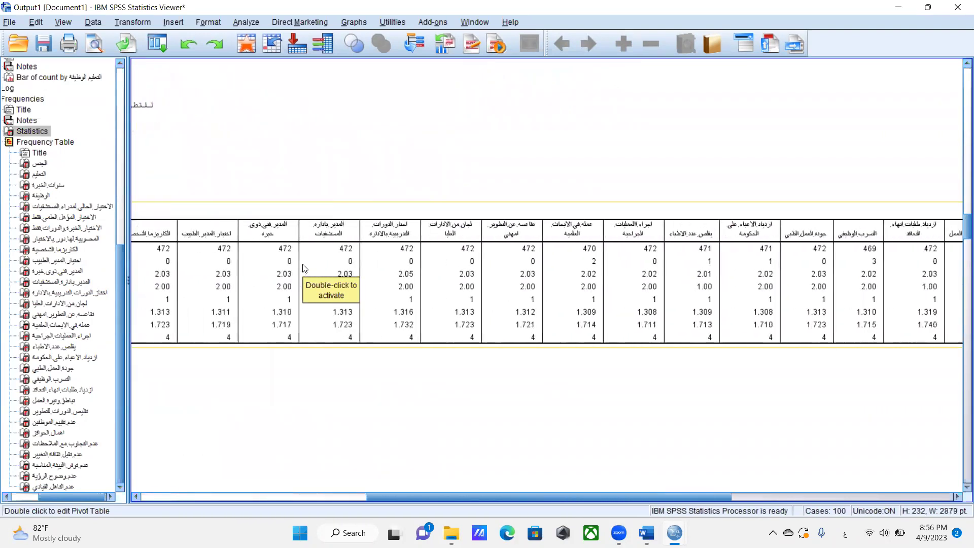
scroll(304, 268, left, 20)
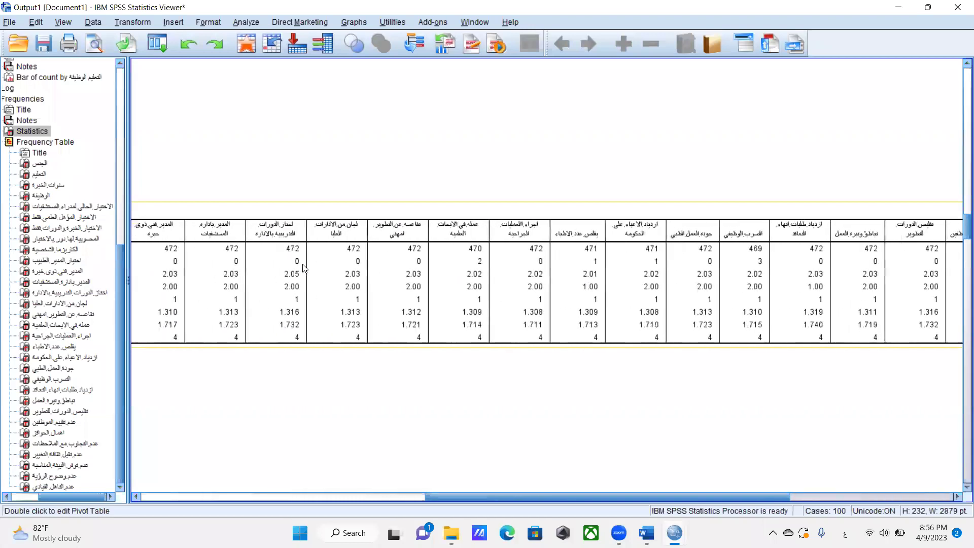
scroll(305, 268, left, 3)
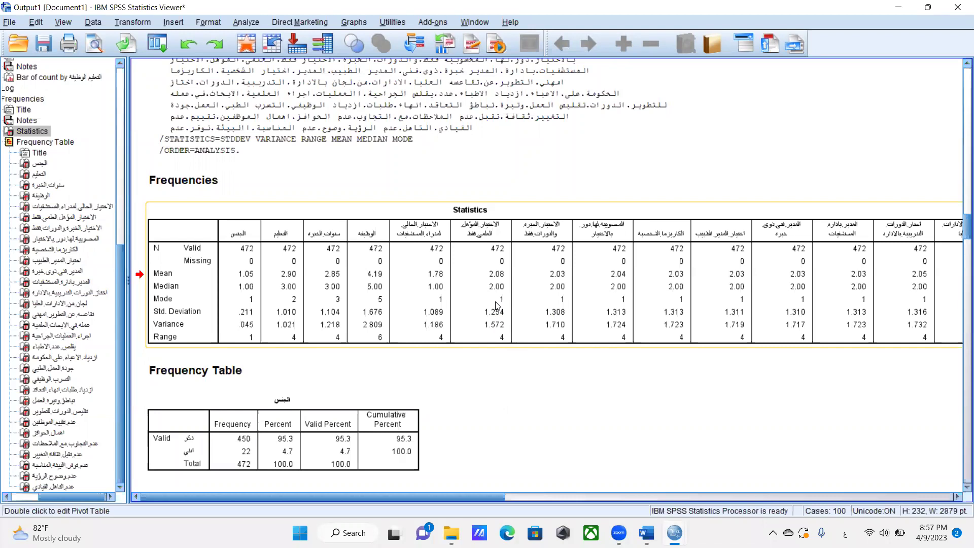
Step: Select the five frequency tables from "الاختيار الحالي لمدراء المستشفيات" through "الكاريزما الشخصية" in the output outline
click(309, 442)
scroll(309, 442, down, 5)
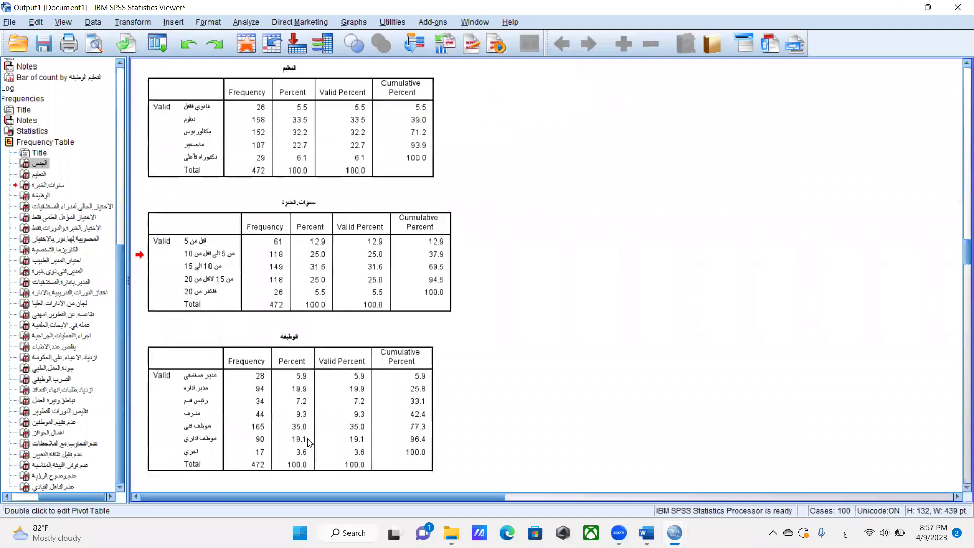
scroll(309, 443, down, 5)
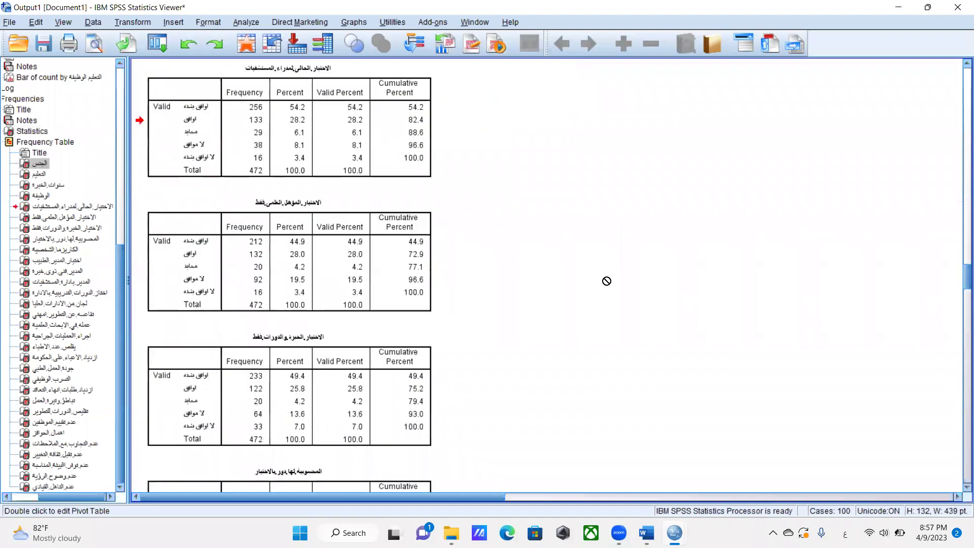
click(330, 152)
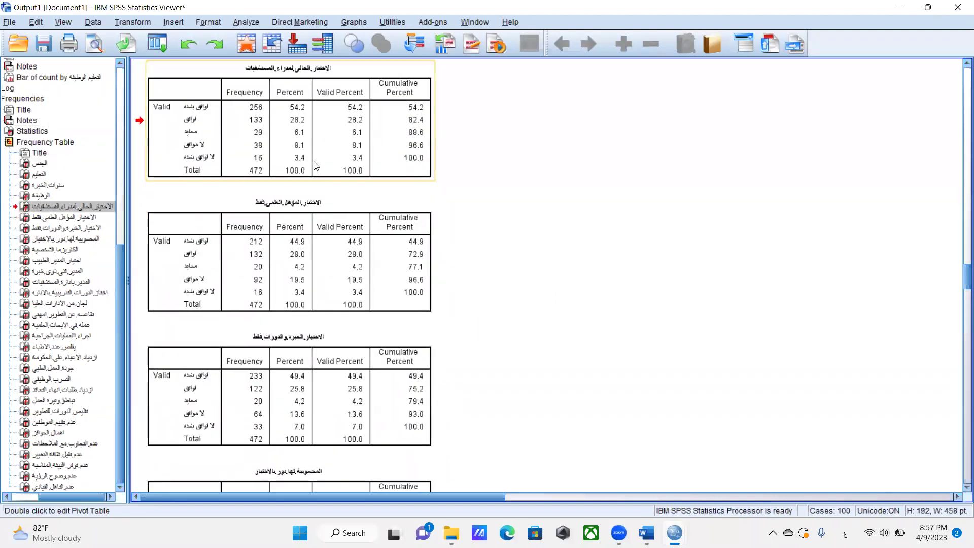
shift+click(71, 218)
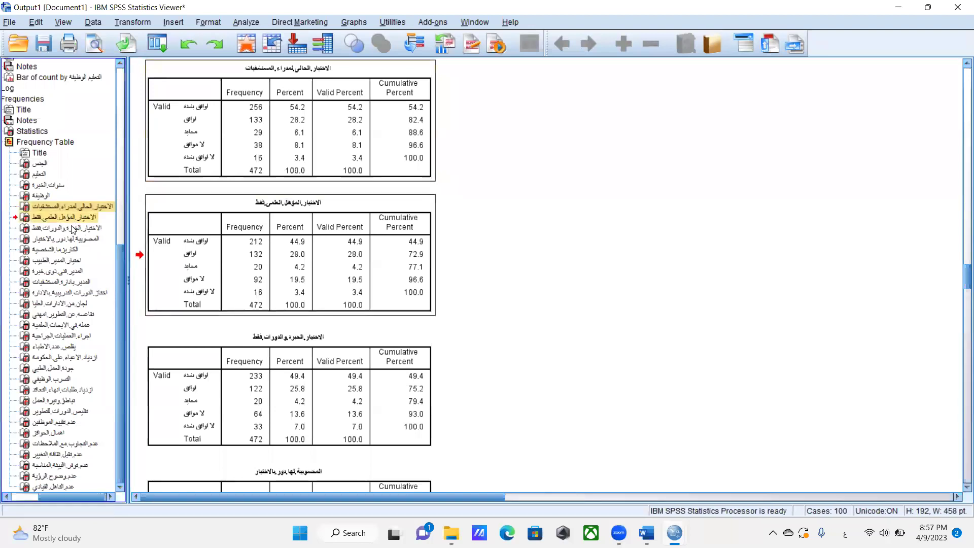
shift+click(74, 228)
shift+click(75, 241)
shift+click(75, 250)
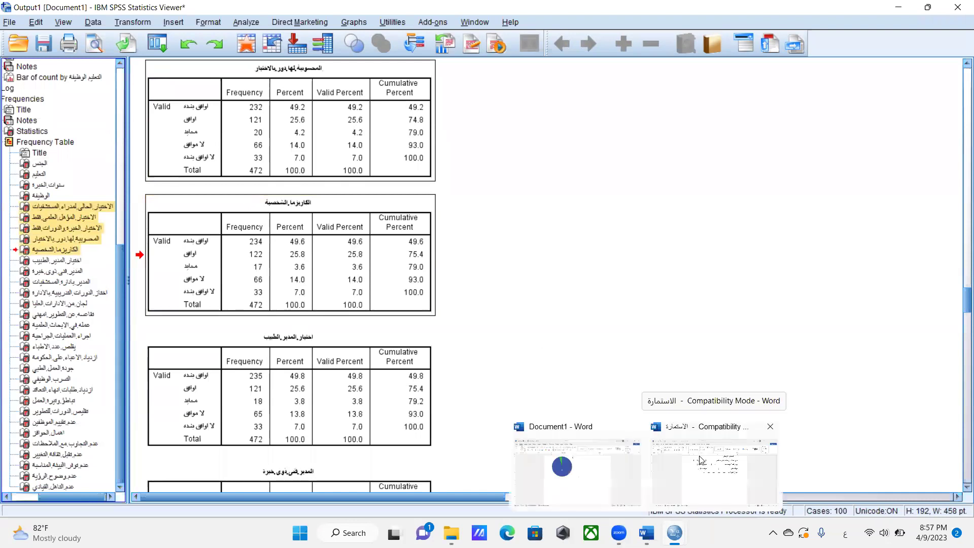
Step: Switch to the Word questionnaire "الاستمارة" and go to the statement table under "الجزء الثاني : اختيار المدراء"
click(700, 460)
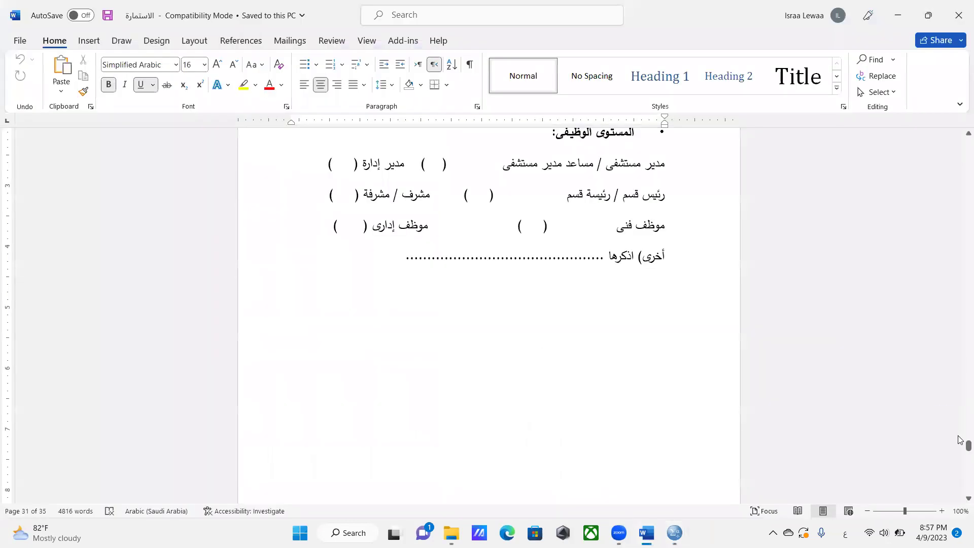
scroll(478, 319, down, 4)
click(507, 248)
key(Return)
key(Return)
key(Return)
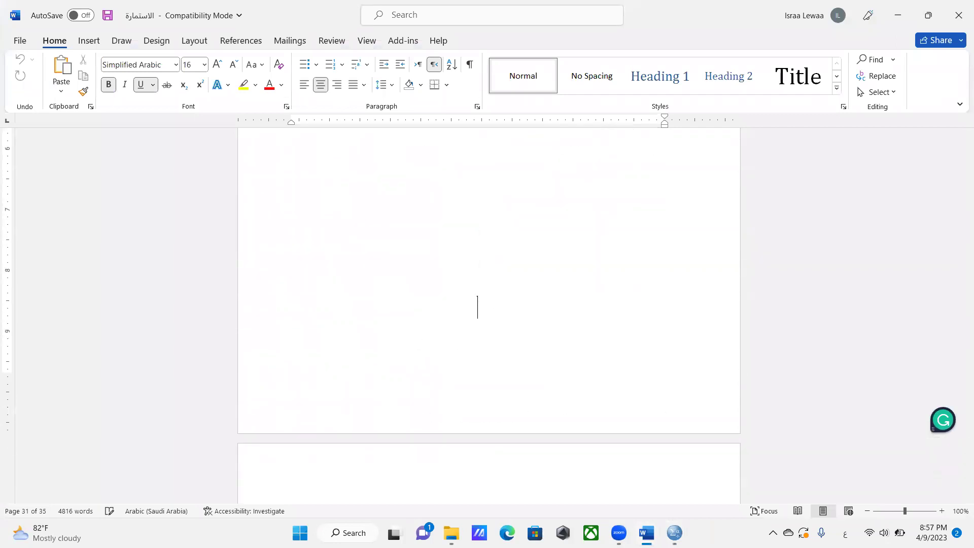
key(Down)
key(Down)
key(Down)
key(Down)
key(Down)
key(Down)
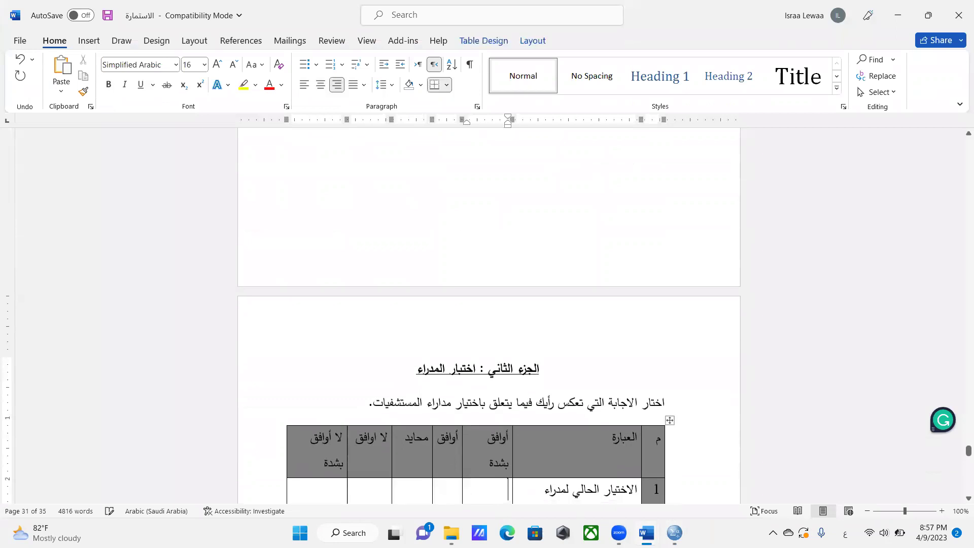
Step: Review the ten manager-selection statements in the questionnaire table under "الجزء الثاني : اختيار المدراء"
key(Down)
key(Down)
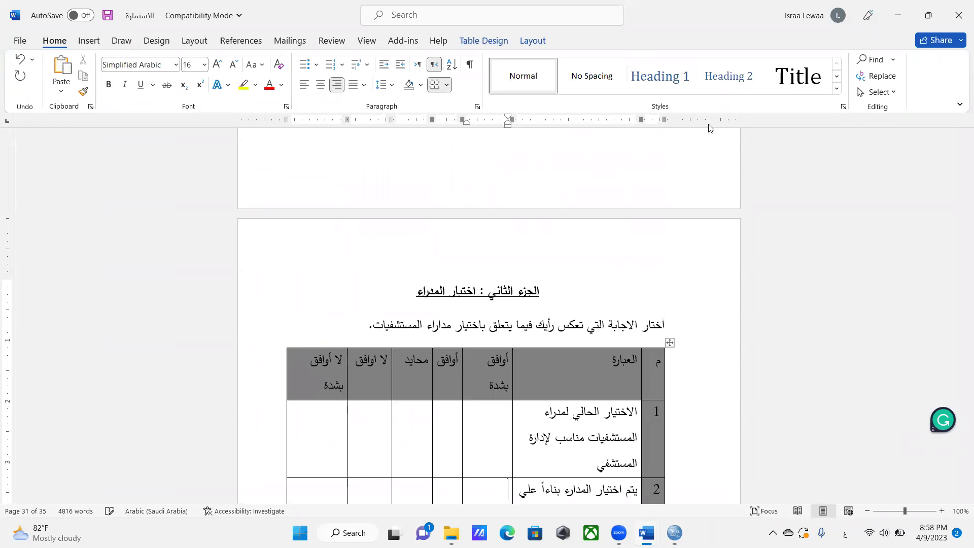
click(537, 294)
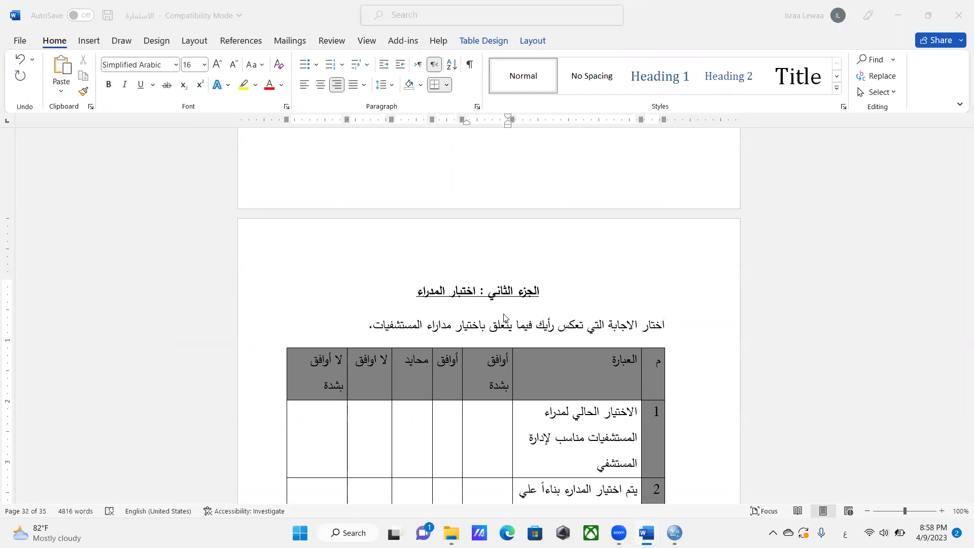
scroll(503, 317, down, 3)
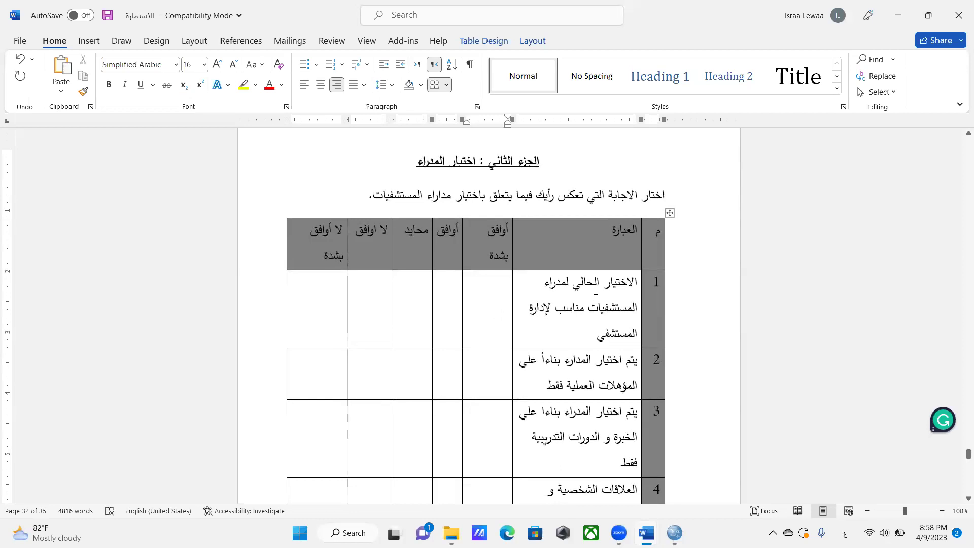
triple_click(631, 292)
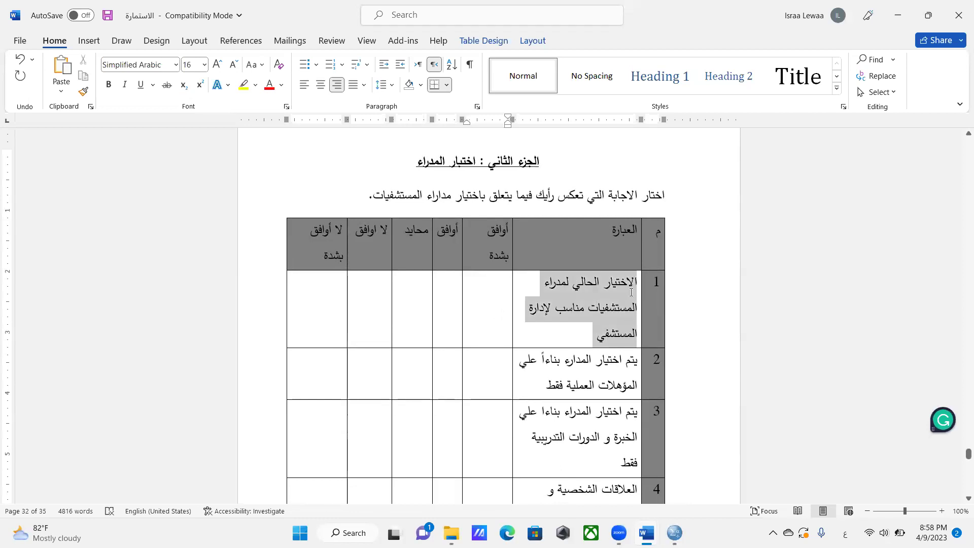
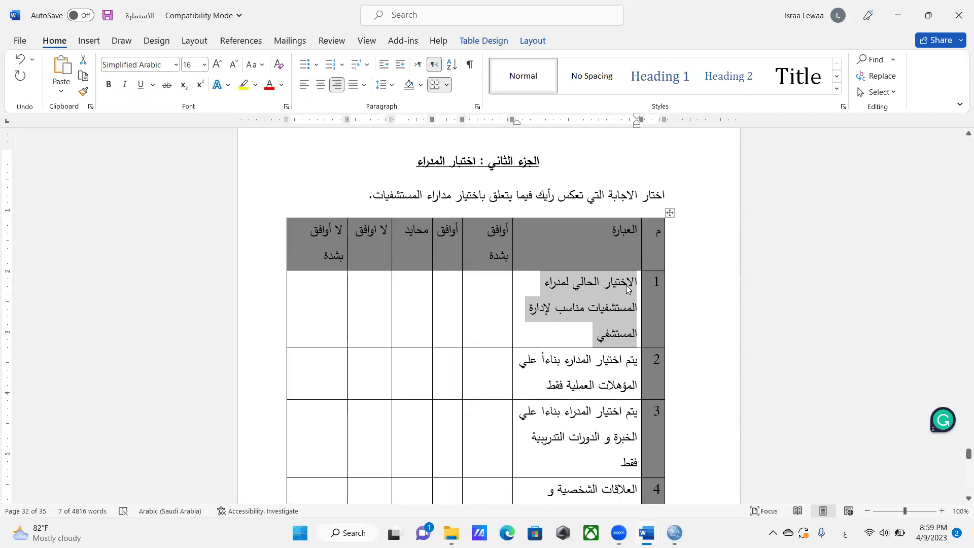
click(627, 289)
drag(629, 285, 613, 458)
scroll(612, 458, down, 8)
scroll(598, 268, up, 2)
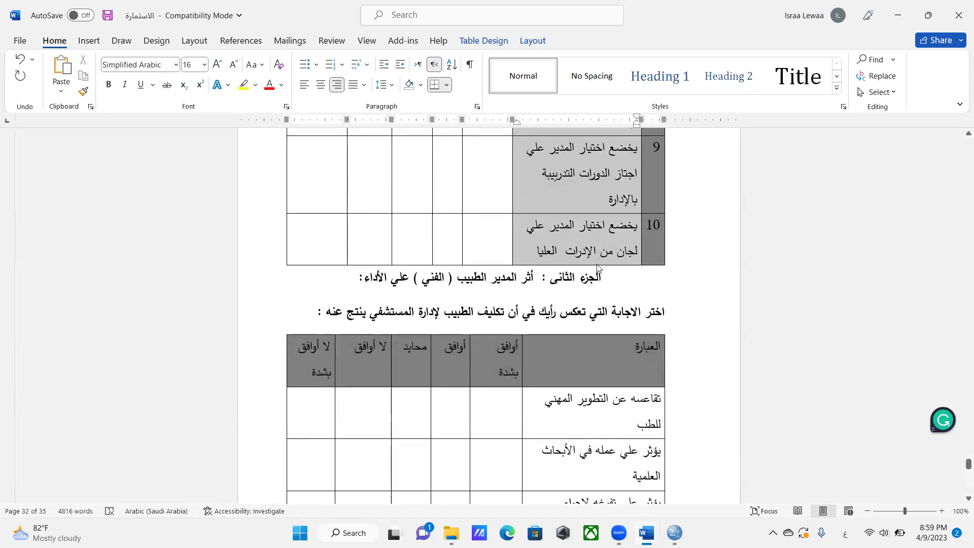
click(592, 259)
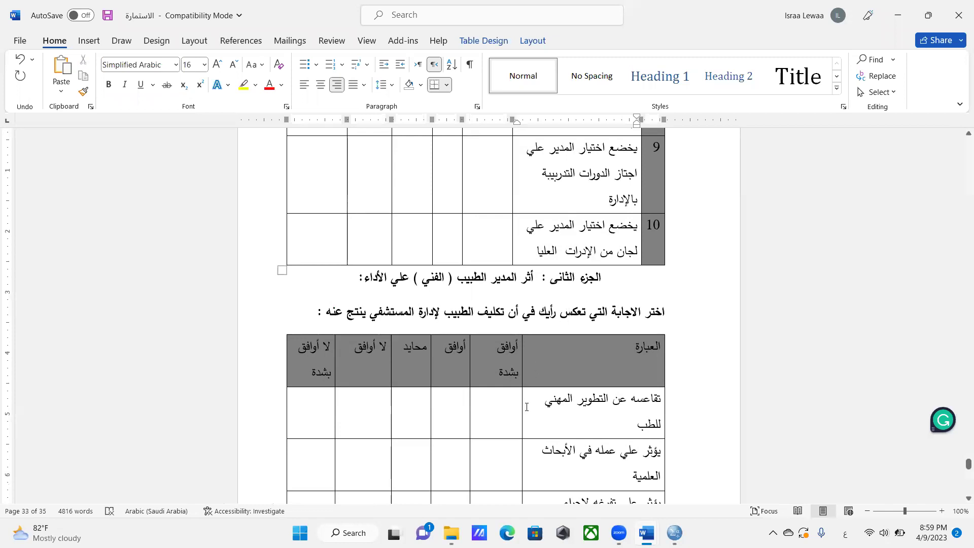
Step: Switch to Document1 and go to the blank page after the pie chart
click(647, 532)
click(537, 446)
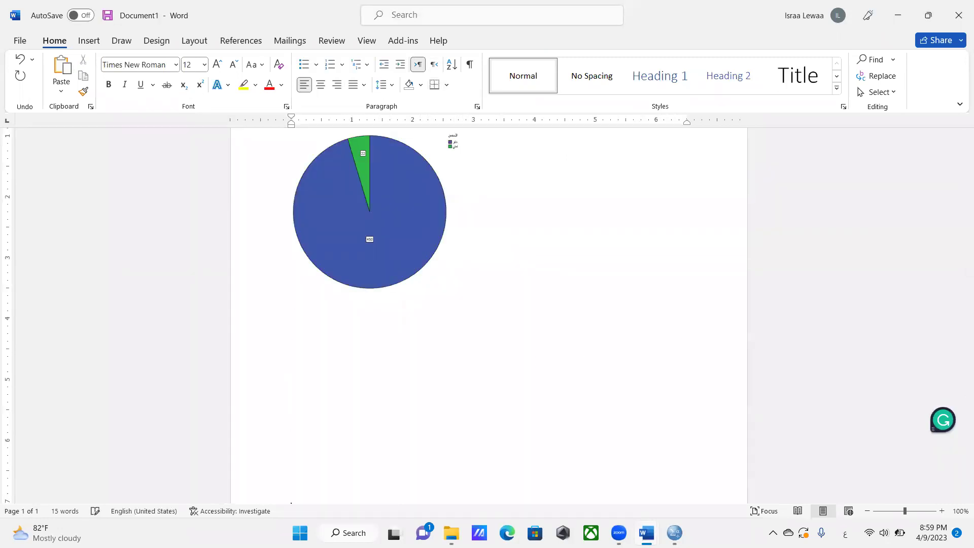
scroll(291, 441, down, 10)
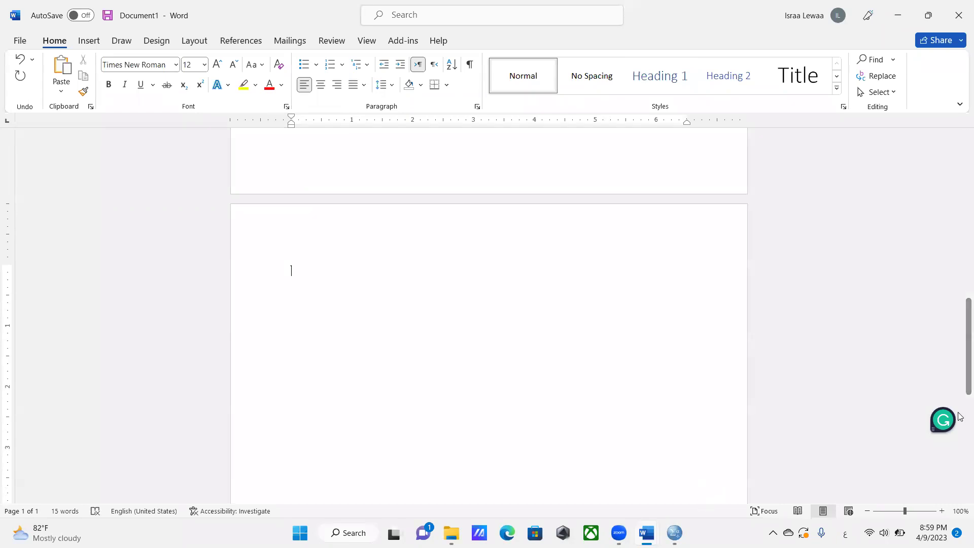
Step: Copy the whole statement table under "الجزء الثاني : اختيار المدراء" from "الاستمارة" into the blank page of Document1
key(alt+Tab)
drag(961, 466, 960, 447)
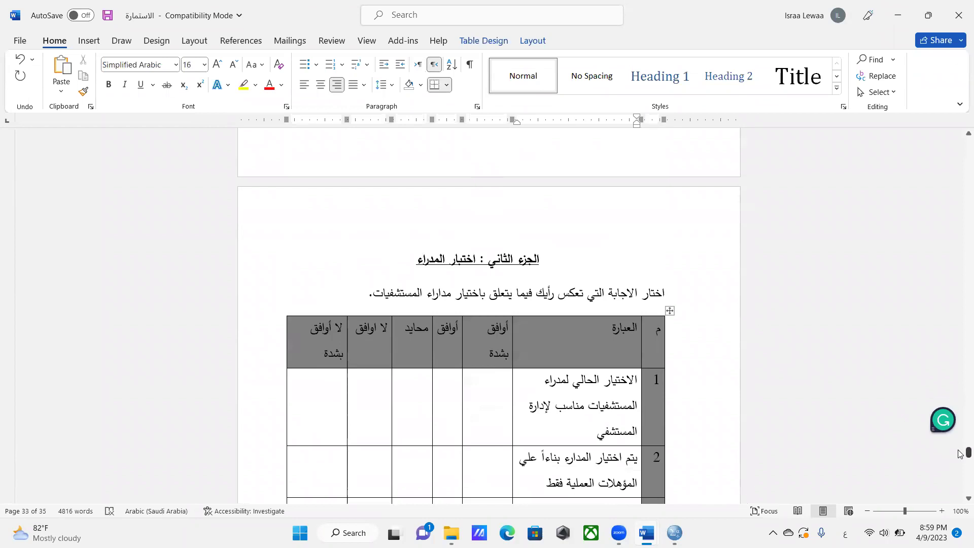
click(670, 311)
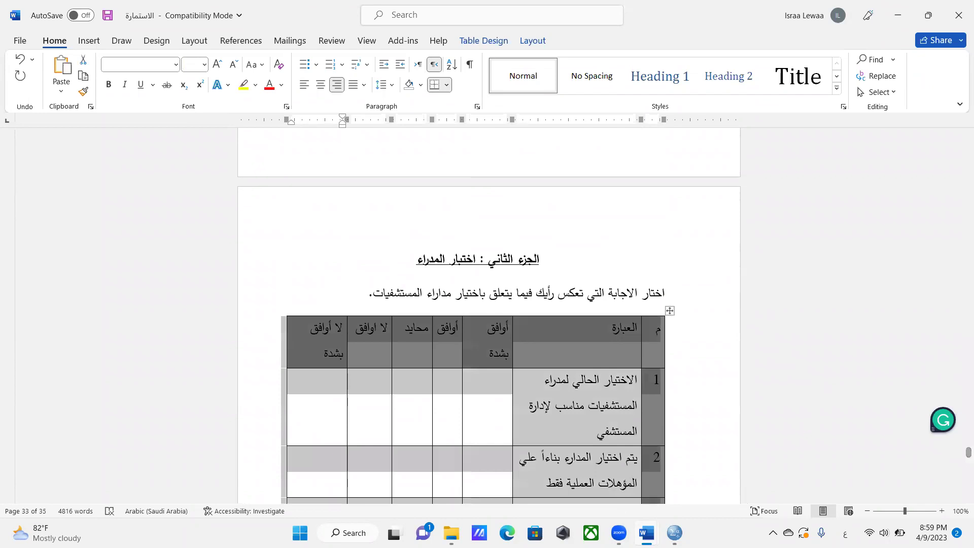
key(ctrl+c)
key(alt+Tab)
key(ctrl+v)
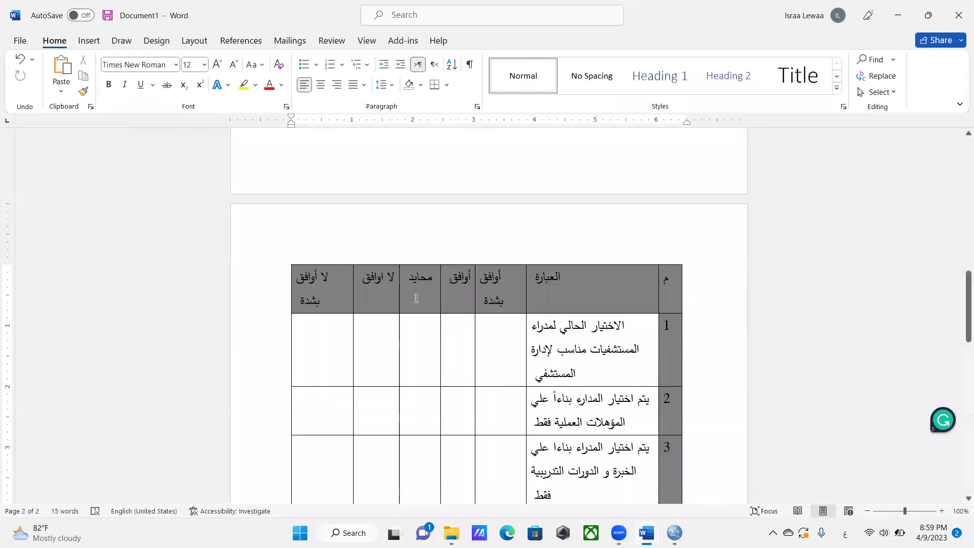
drag(960, 397, 960, 329)
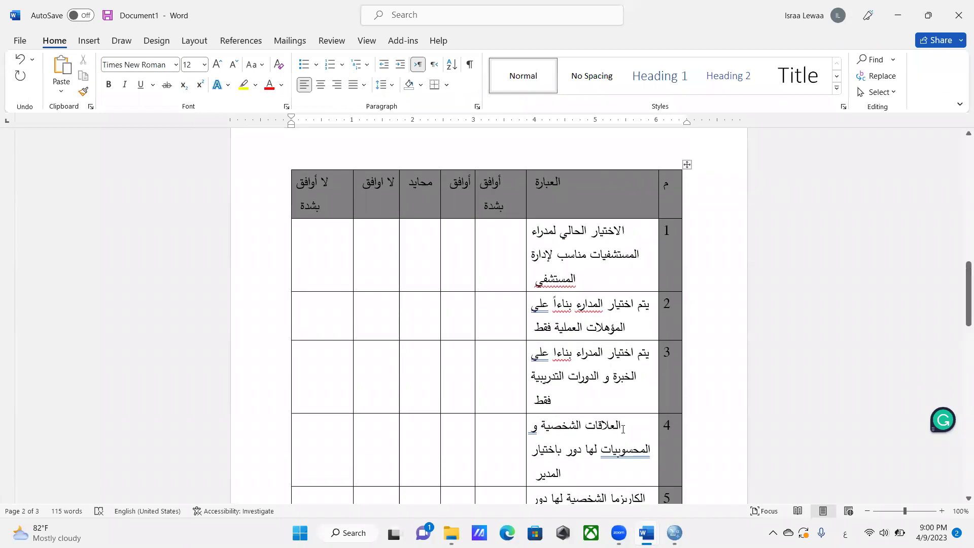
Step: Switch to the SPSS output and add the five frequency tables from "اختيار المدير الطبيب" through "لجان من الادارات العليا" to the outline selection
mouse_move(674, 533)
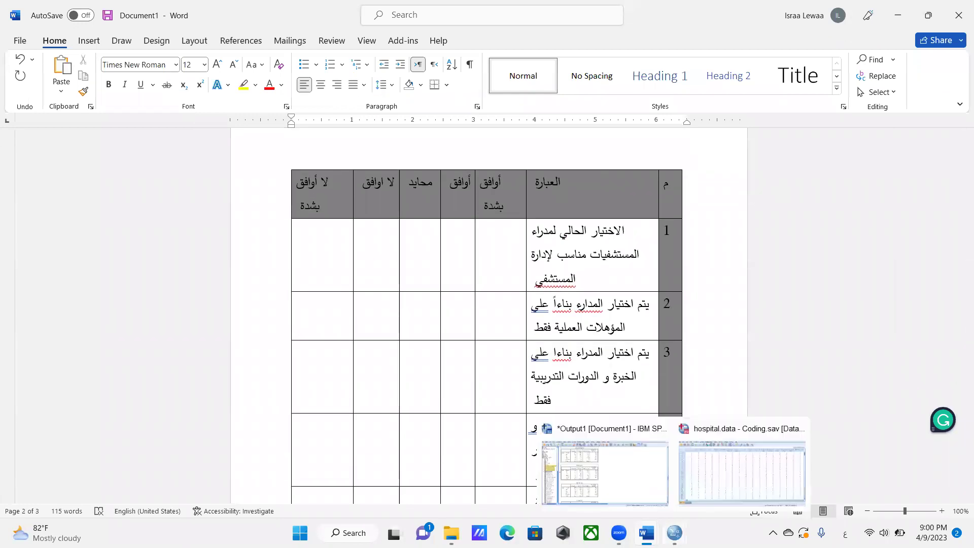
click(599, 460)
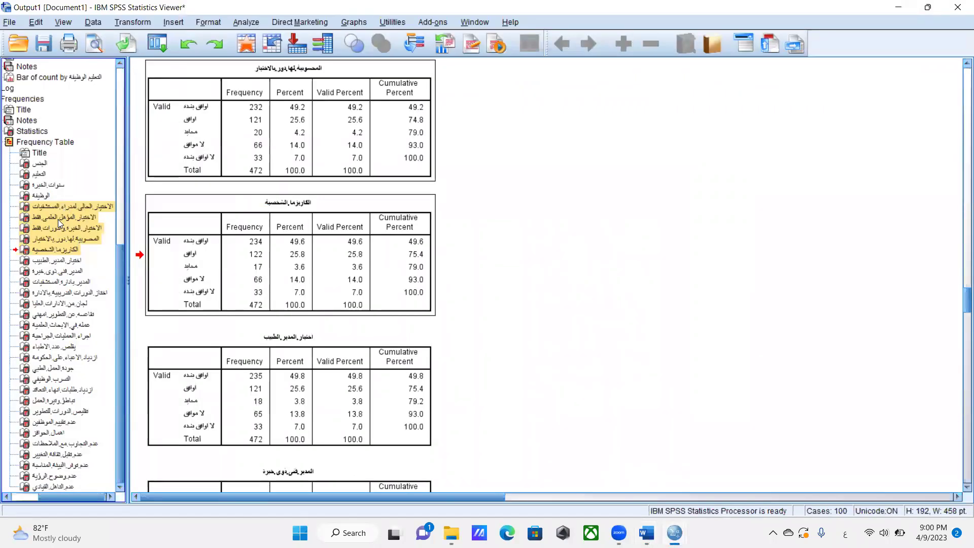
ctrl+click(49, 260)
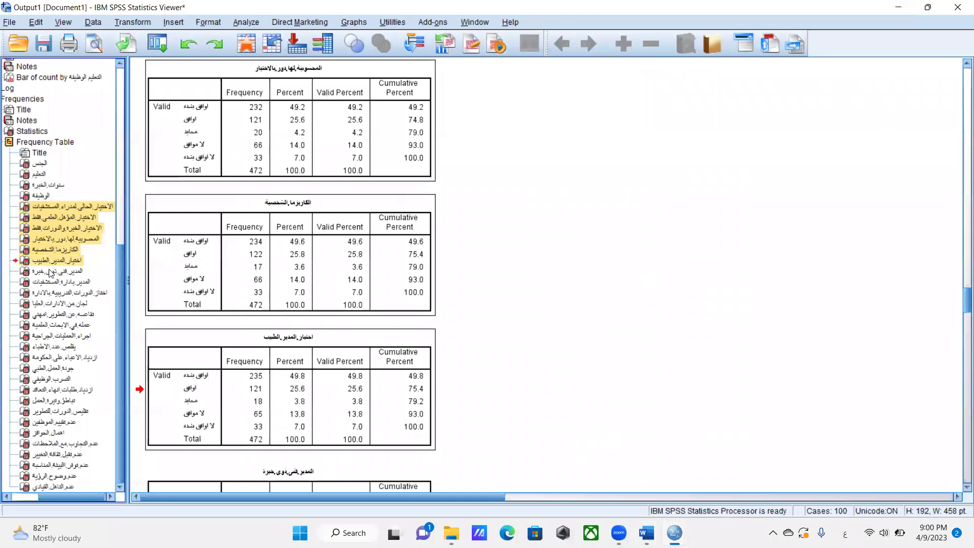
ctrl+click(51, 272)
ctrl+click(50, 282)
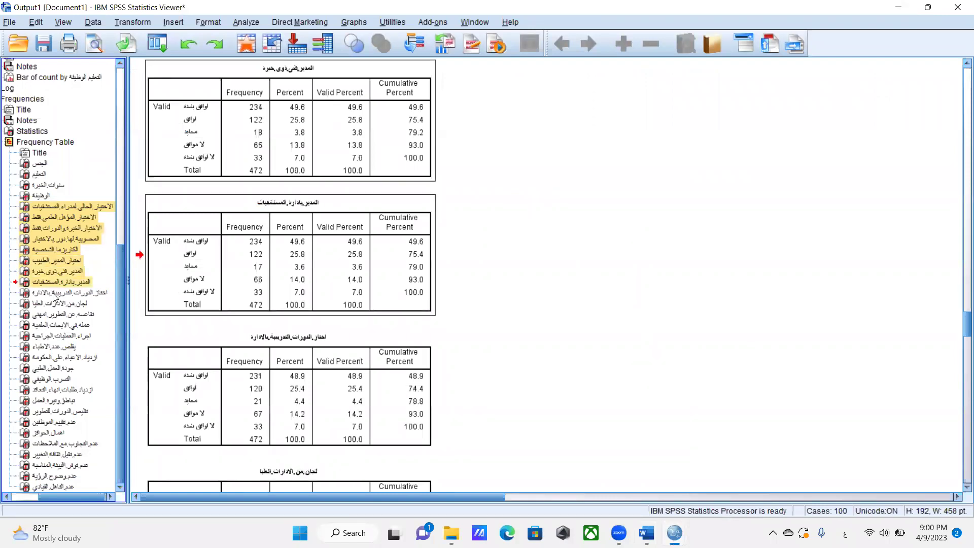
ctrl+click(54, 294)
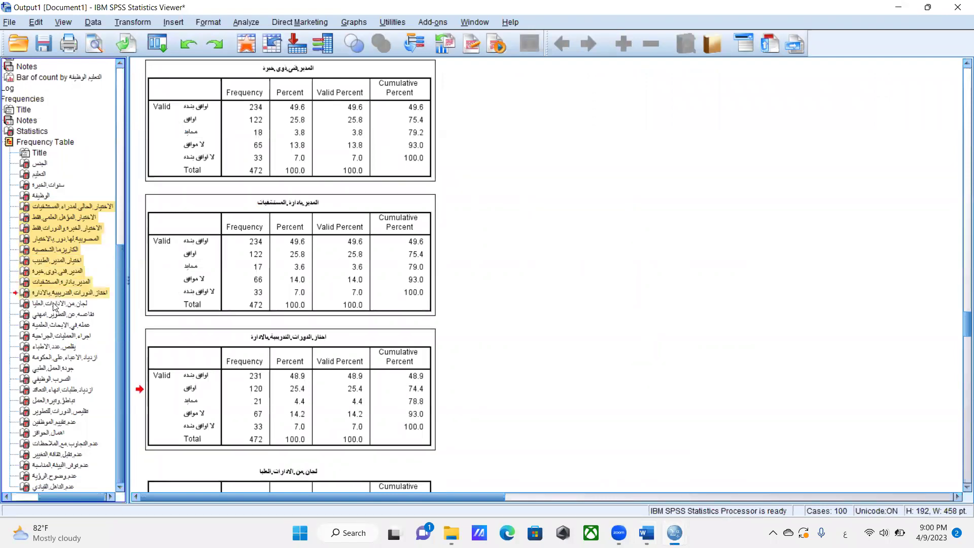
ctrl+click(54, 305)
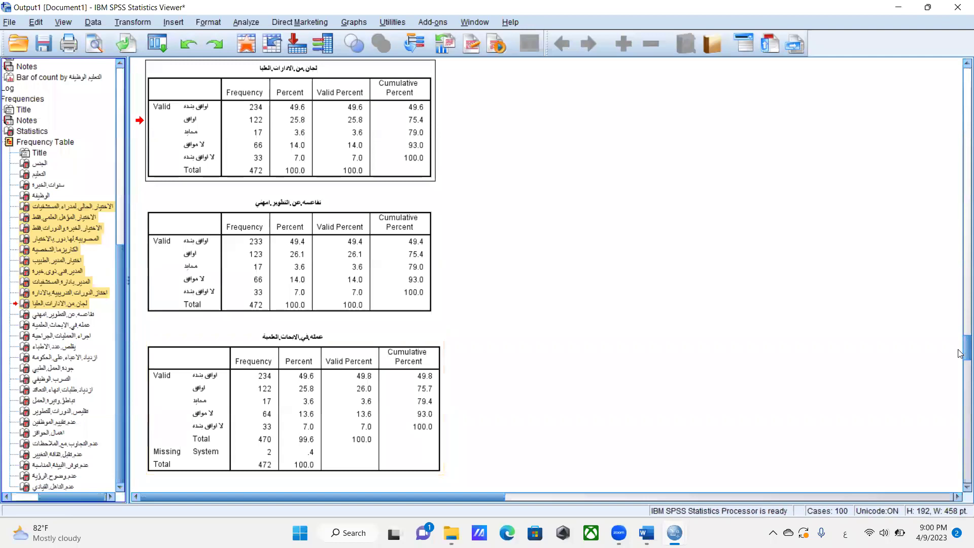
Step: Go back to the frequency table "الاختيار الحالي لمدراء المستشفيات" in the output
scroll(959, 345, up, 1)
scroll(959, 345, up, 15)
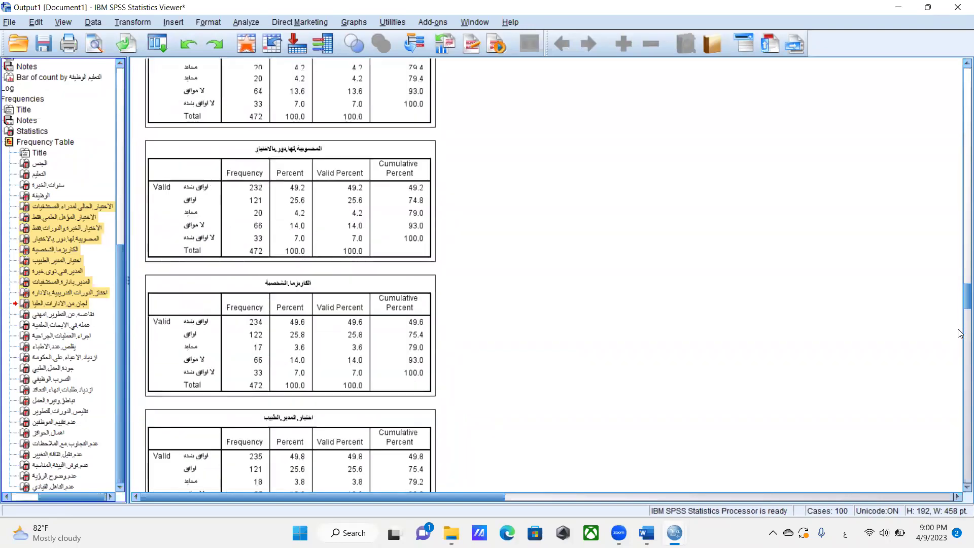
scroll(960, 334, up, 6)
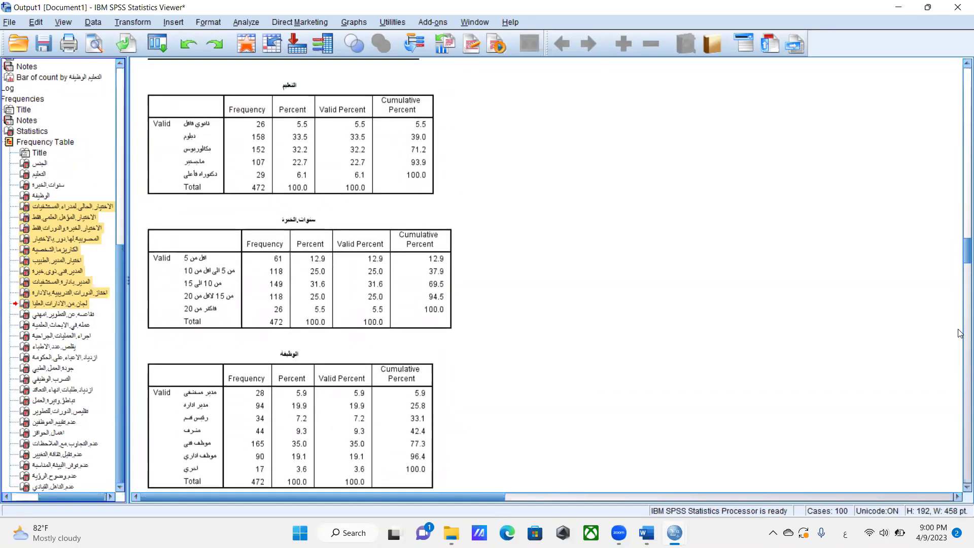
scroll(960, 333, down, 4)
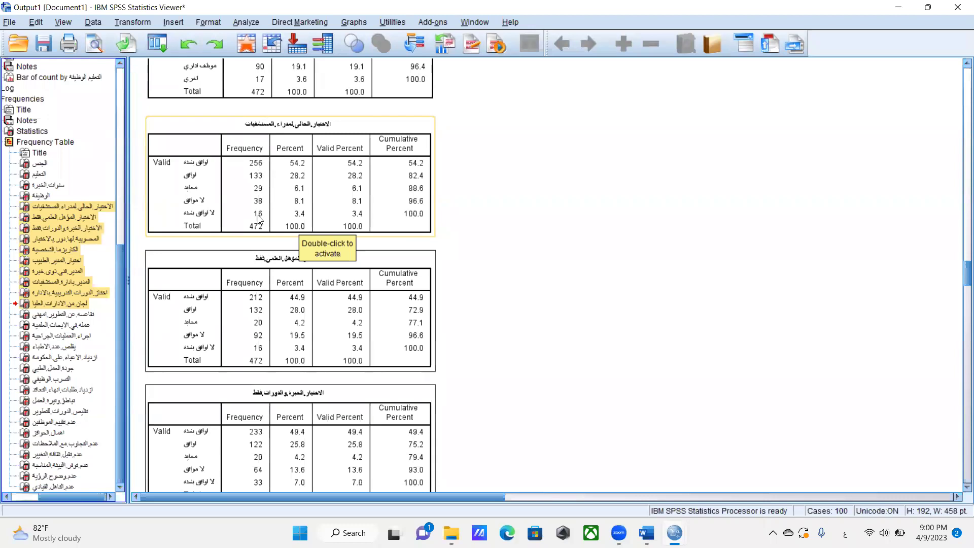
click(651, 419)
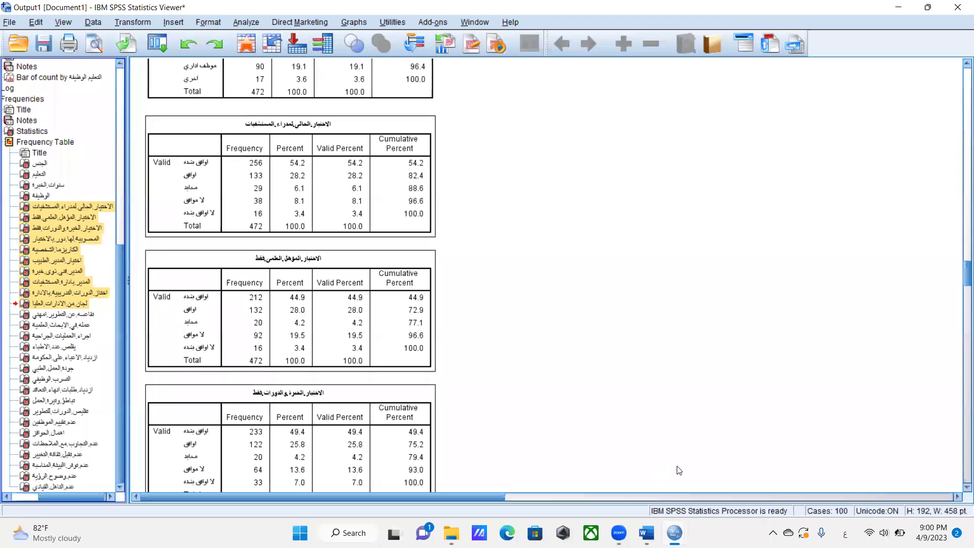
Step: Switch to Document1 in Word and place it as a smaller window beside the SPSS frequency tables
mouse_move(646, 533)
click(572, 467)
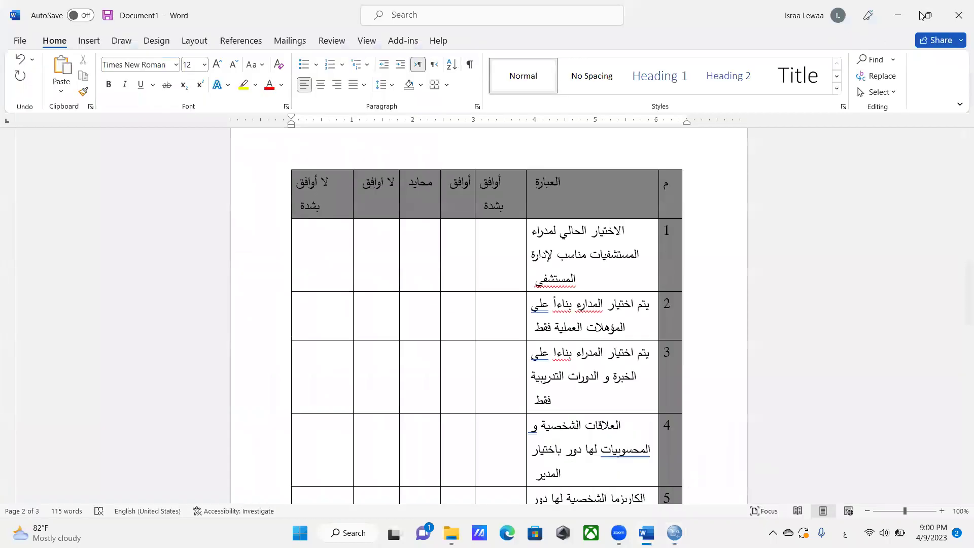
double_click(297, 8)
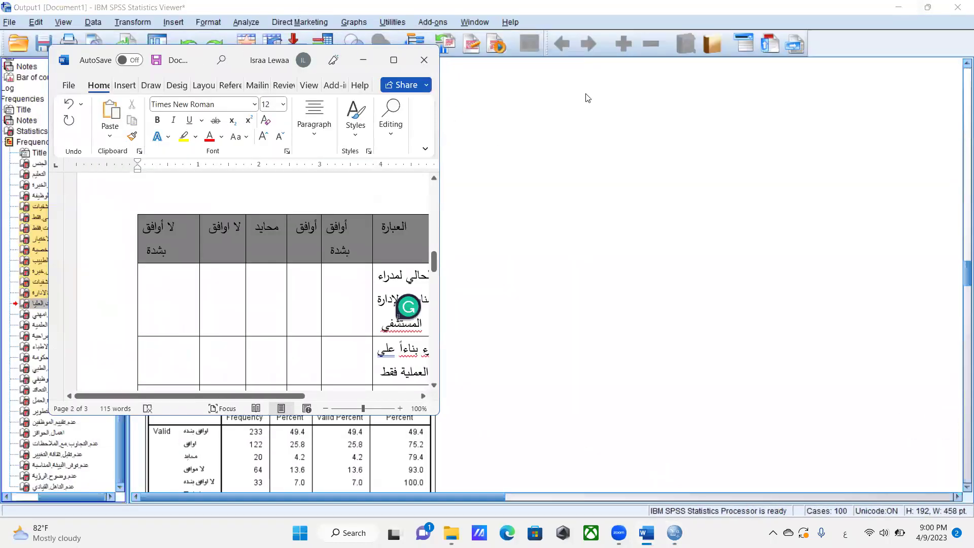
drag(198, 60, 690, 60)
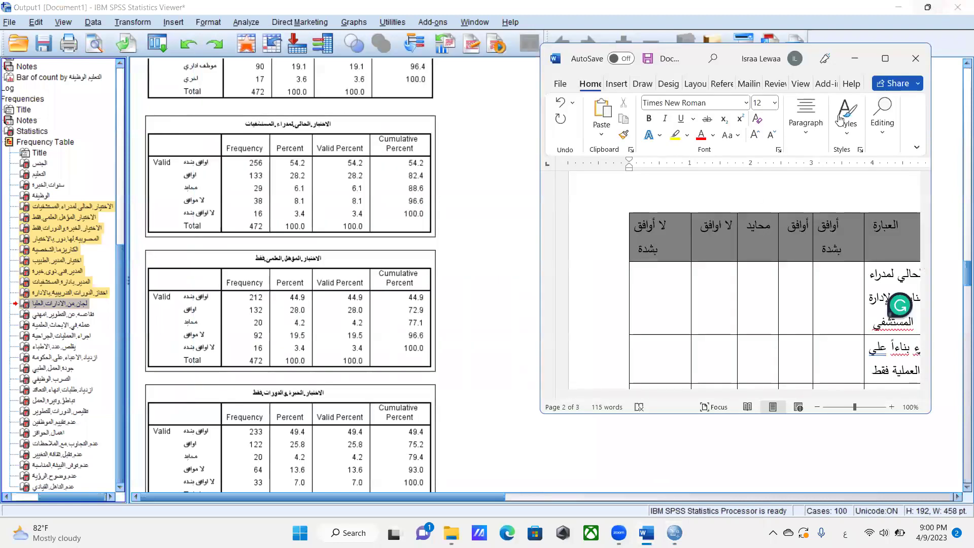
click(679, 289)
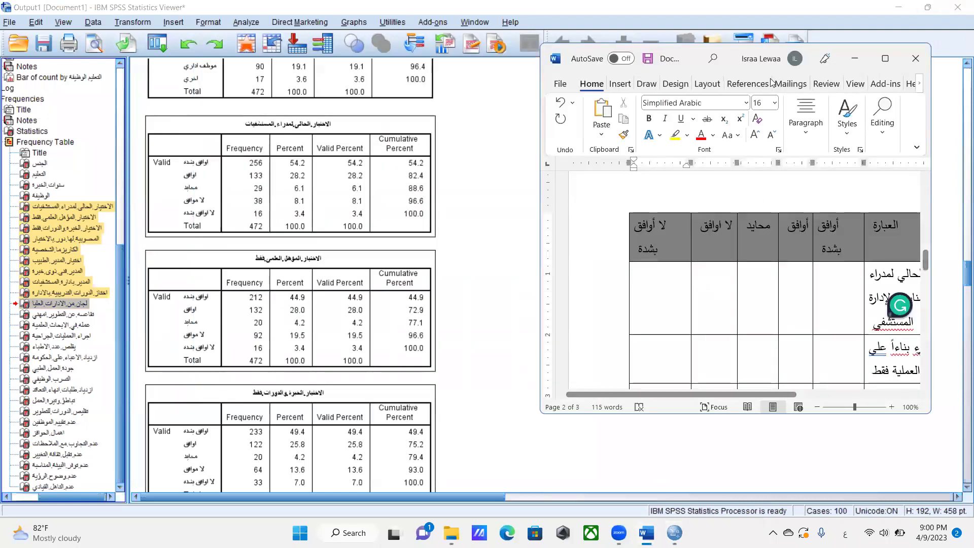
drag(739, 56, 630, 31)
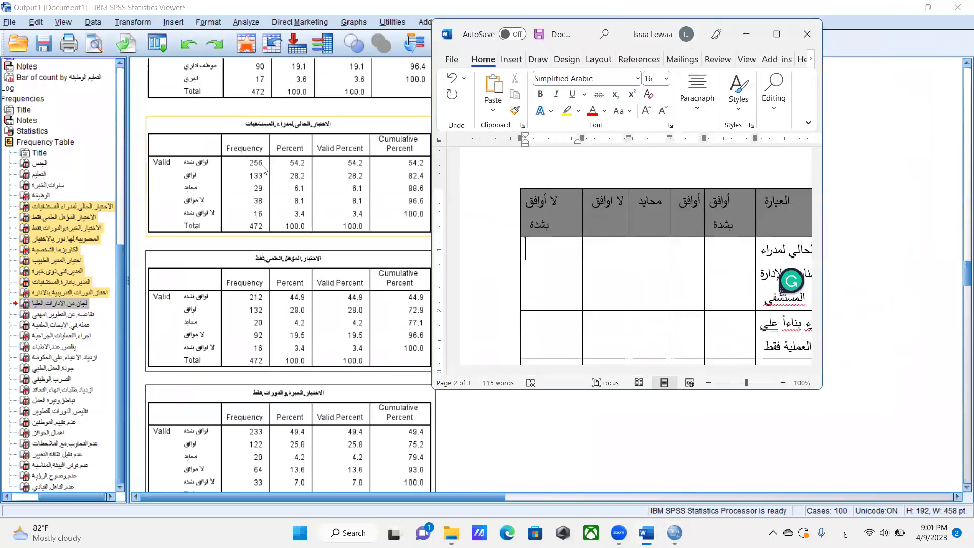
Step: Enter 54.2% under "أوافق بشدة" in the first statement's row of the copied table
drag(395, 194, 724, 276)
click(724, 274)
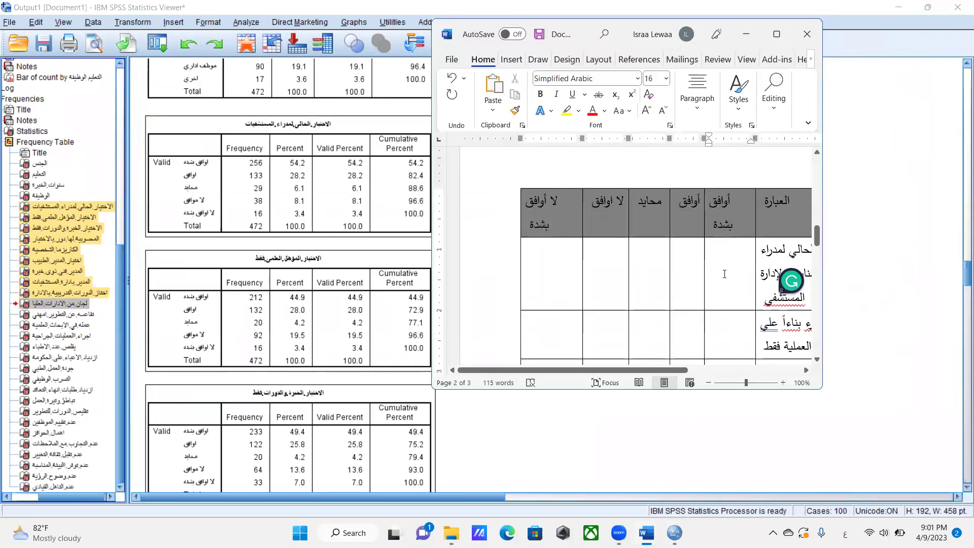
key(alt+shift)
text(54.2%)
Step: Enter 28.2% under "أوافق" and 6.1% under "محايد" in the first statement's row
click(678, 269)
click(352, 161)
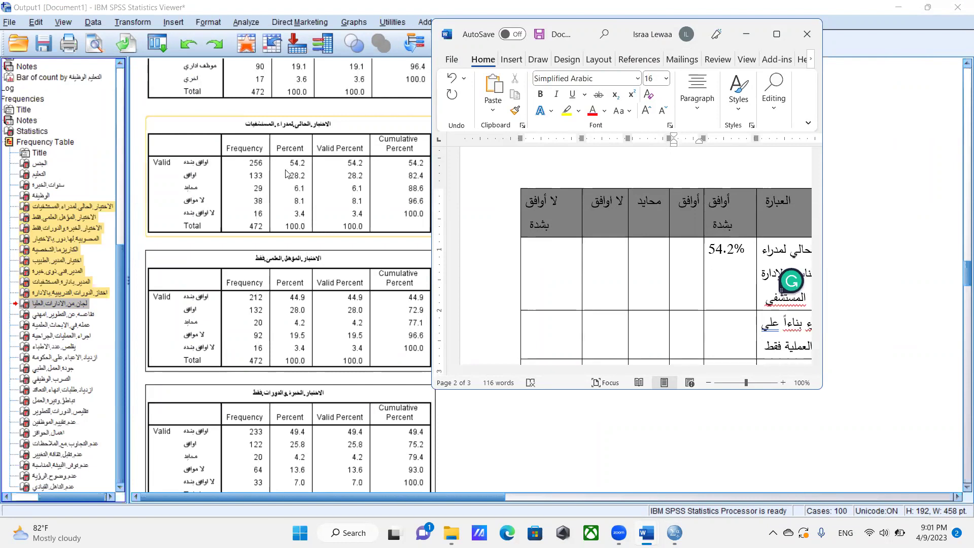
click(629, 255)
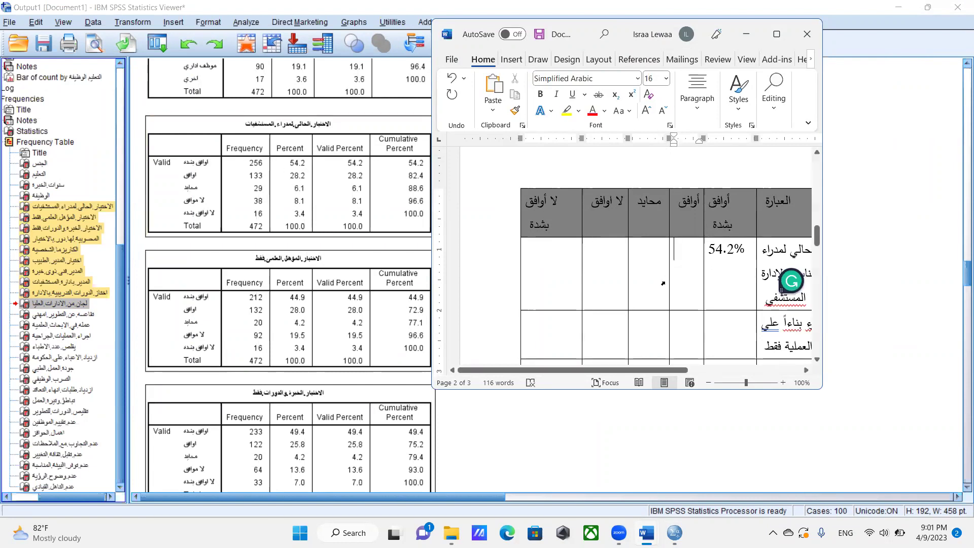
text(28.)
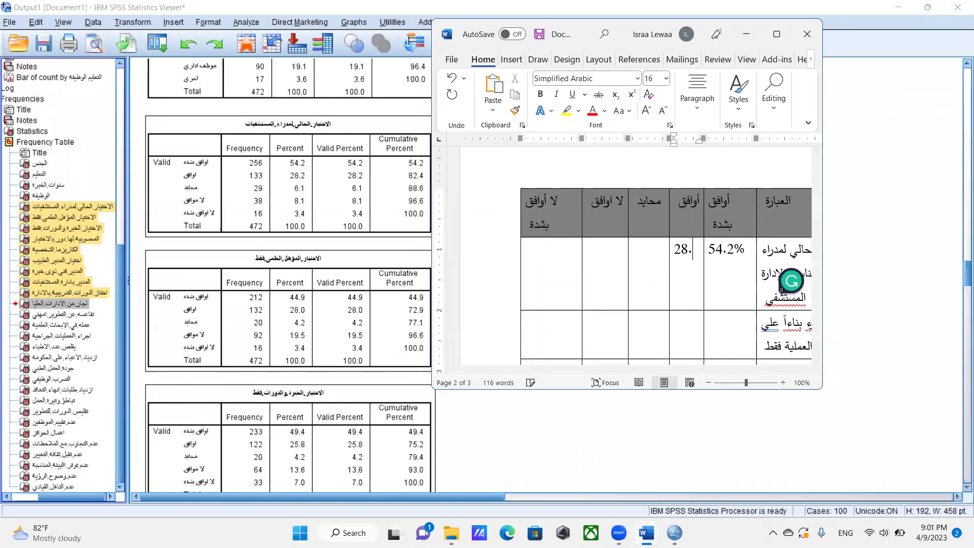
text(2%)
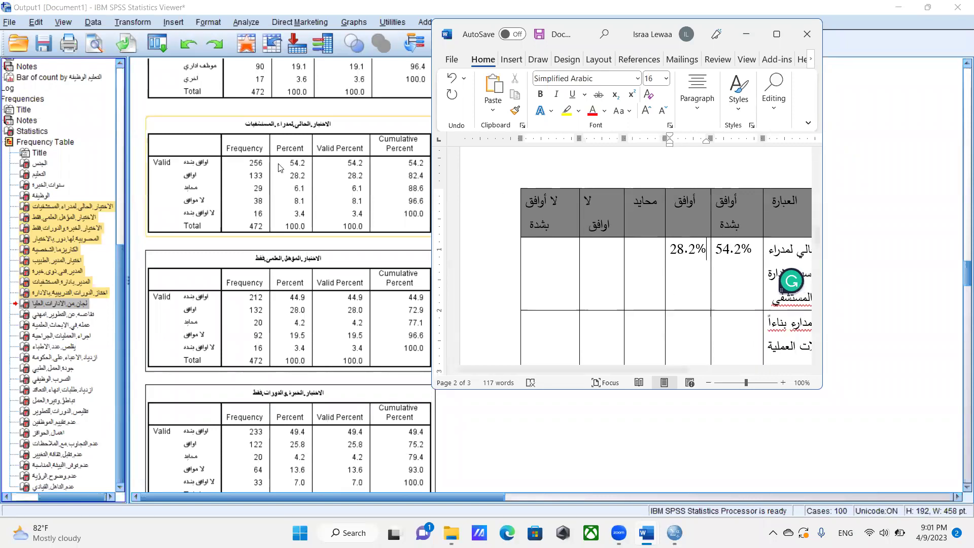
click(653, 266)
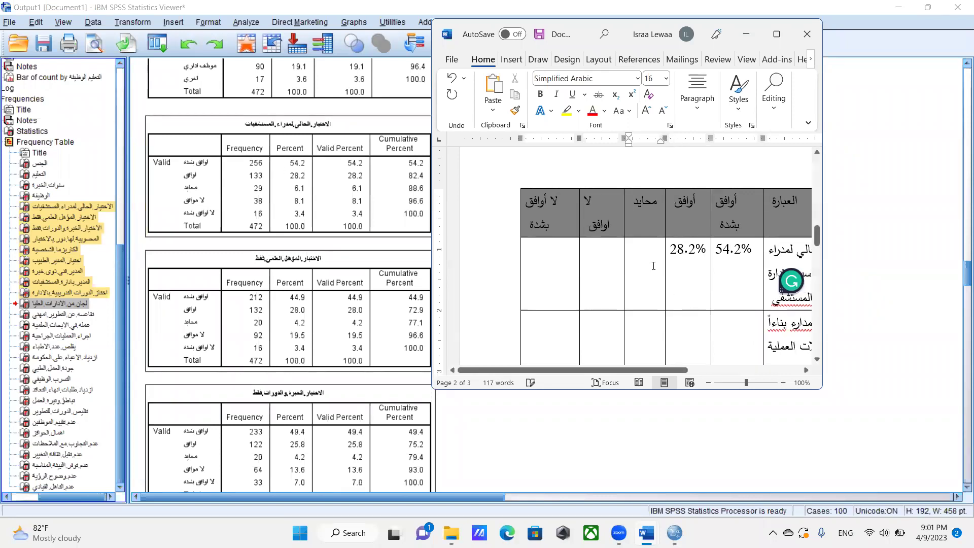
text(6.1%)
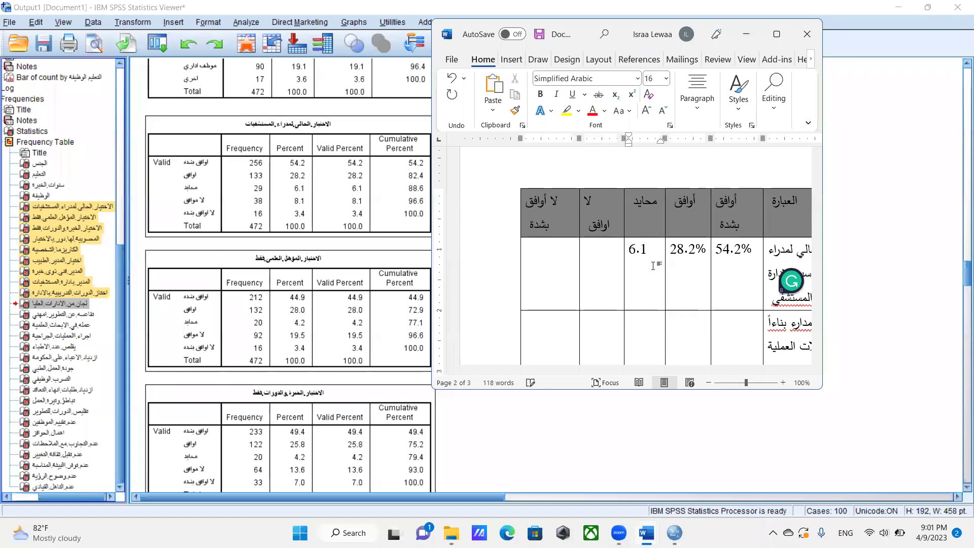
Step: Enter 8.1% under "لا اوافق" and 3.4% under "لا أوافق بشدة" in the first statement's row
click(605, 261)
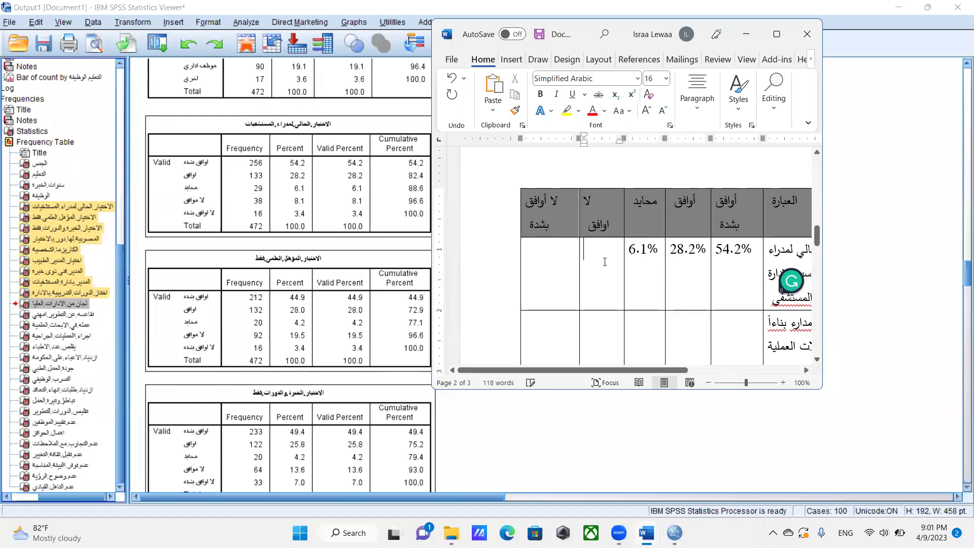
text(8.)
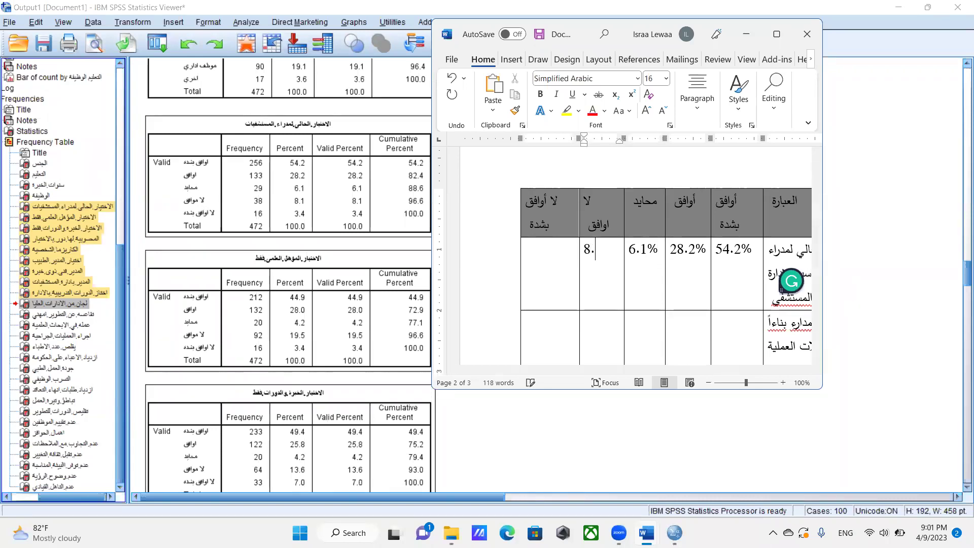
text(1%)
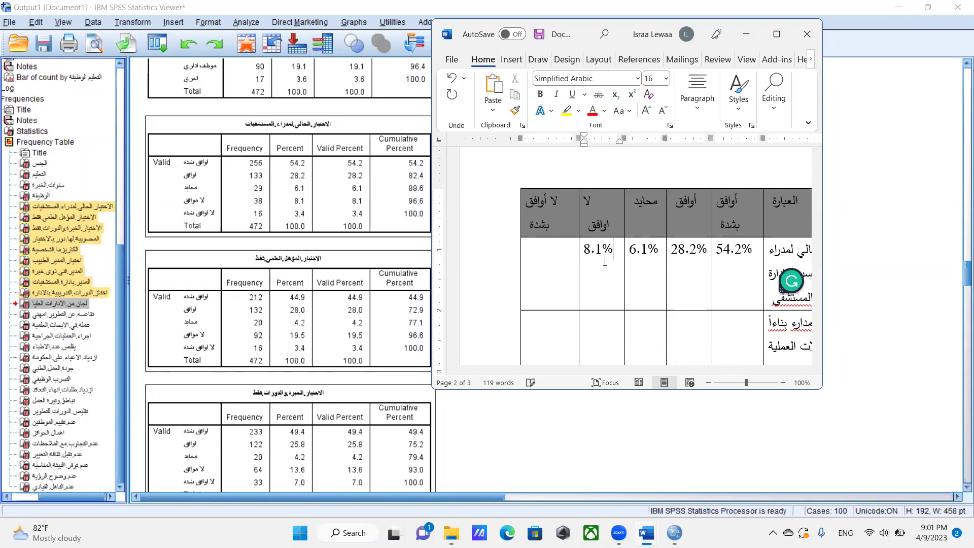
click(538, 260)
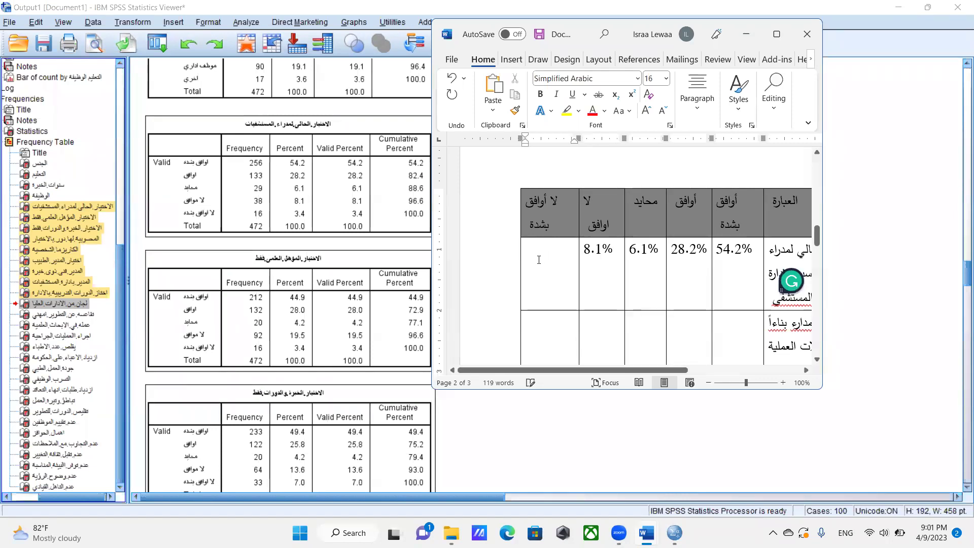
text(3.4)
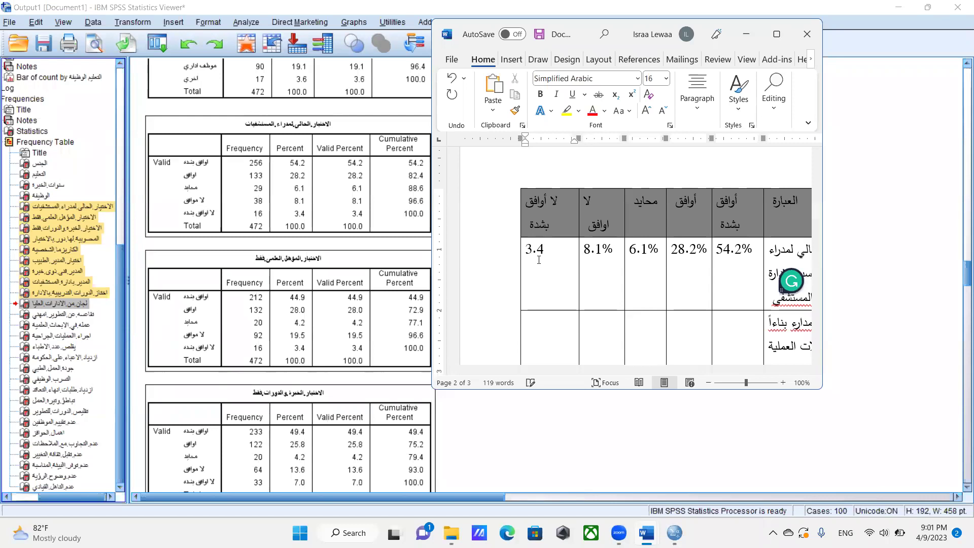
text(%)
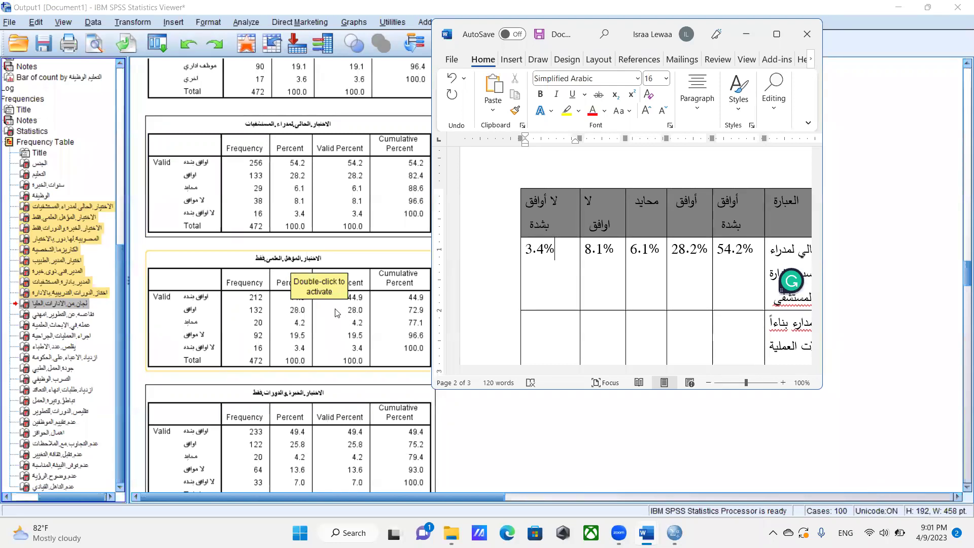
Step: Enter 44.9% under "أوافق بشدة" and 28% under "أوافق" in the second statement's row
click(725, 322)
text(44)
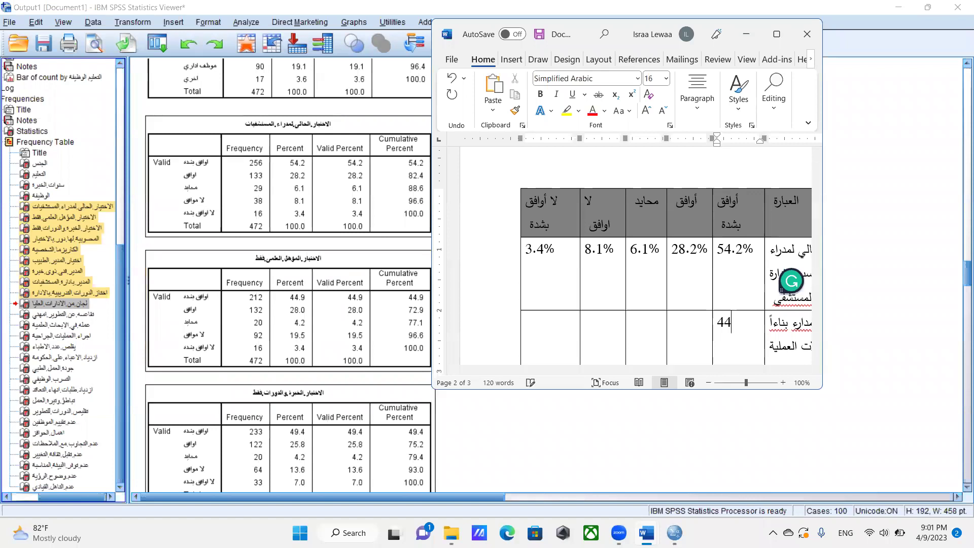
text(.9%)
click(681, 321)
text(28)
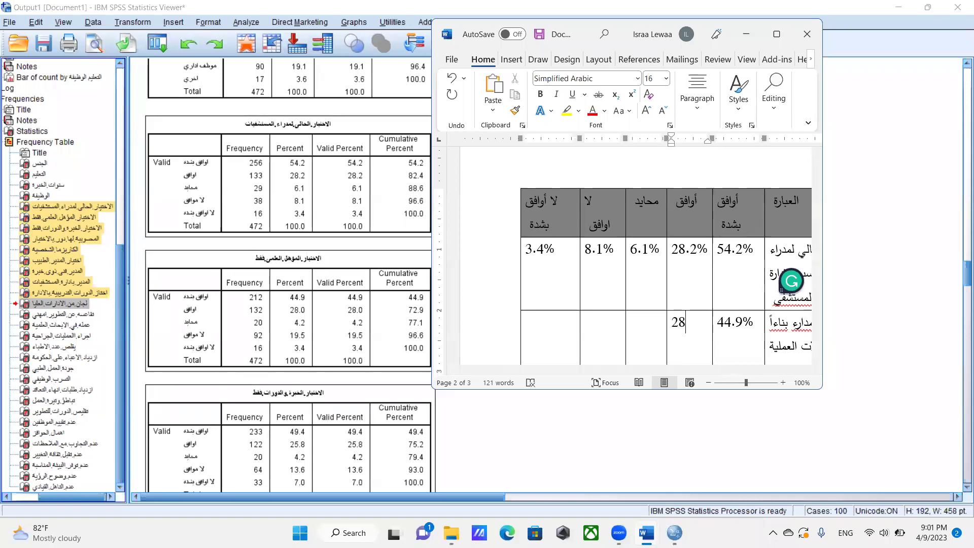
text(%)
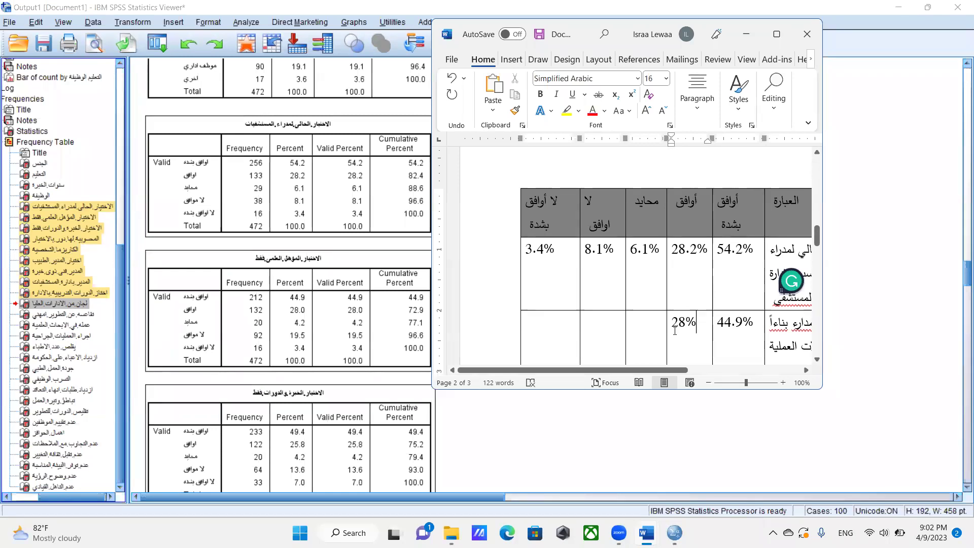
Step: Enter 4.2% under "محايد" and 19.5% under "لا اوافق" in the second statement's row
click(639, 333)
text(4.2)
text(%)
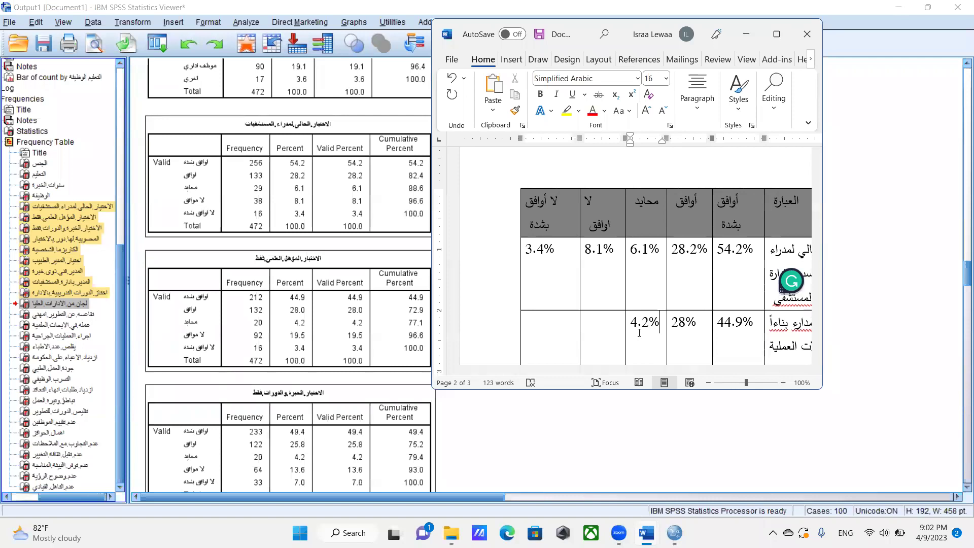
click(609, 326)
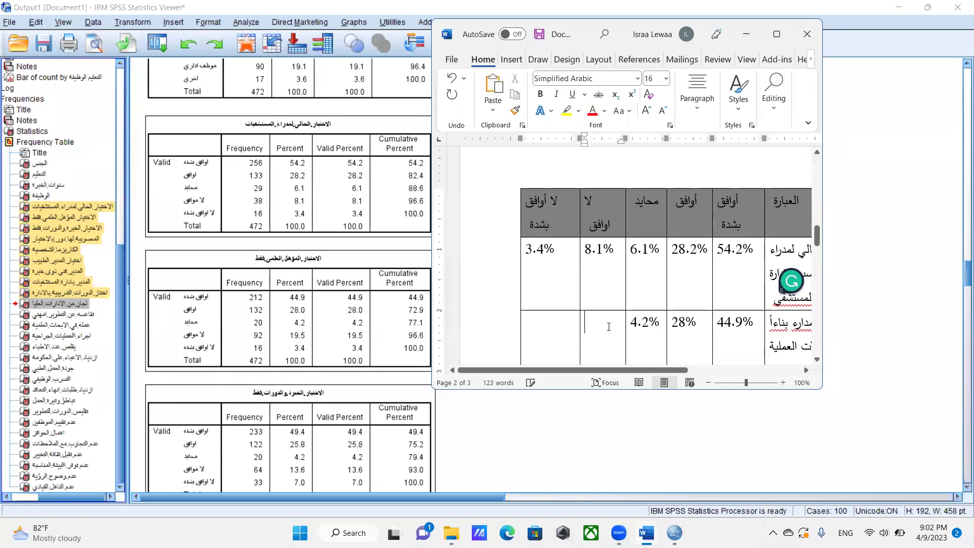
text(19>5)
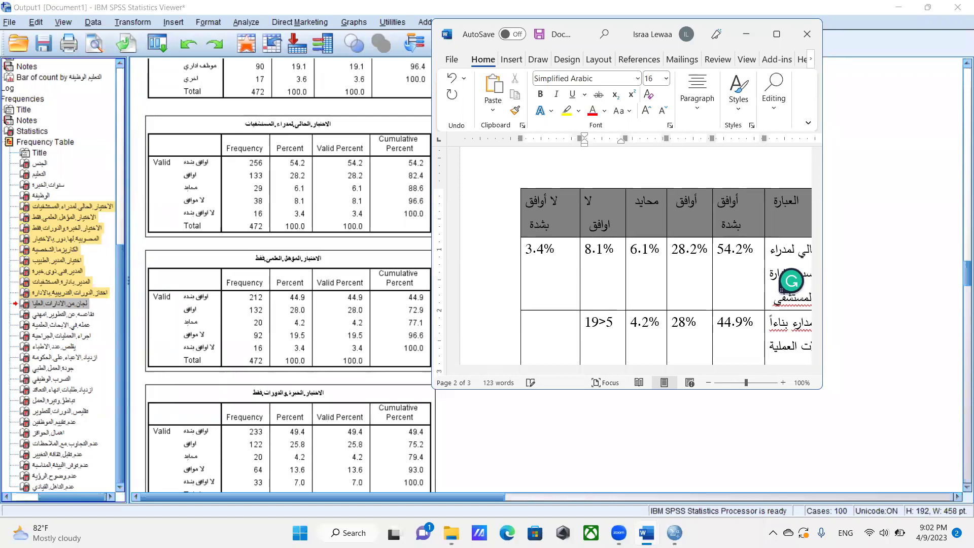
key(BackSpace)
key(BackSpace)
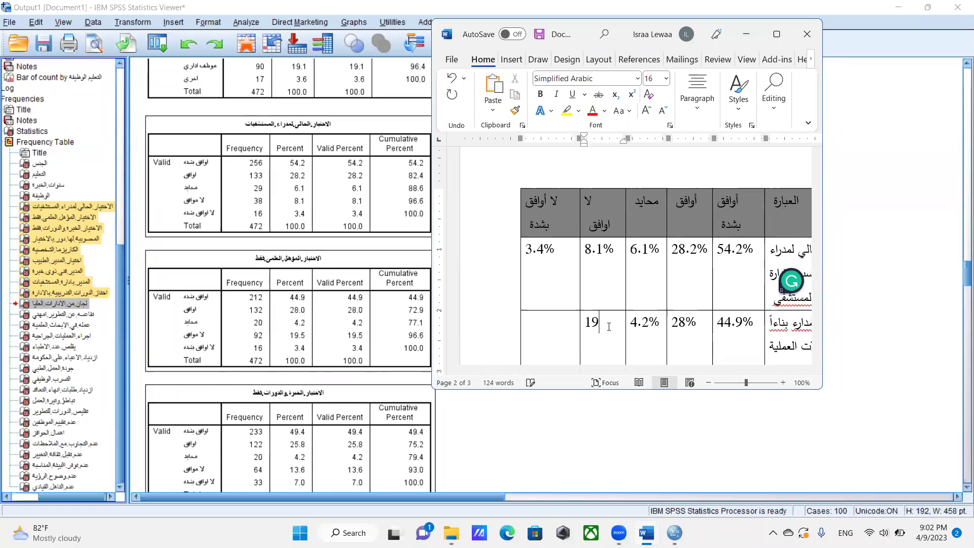
text(.)
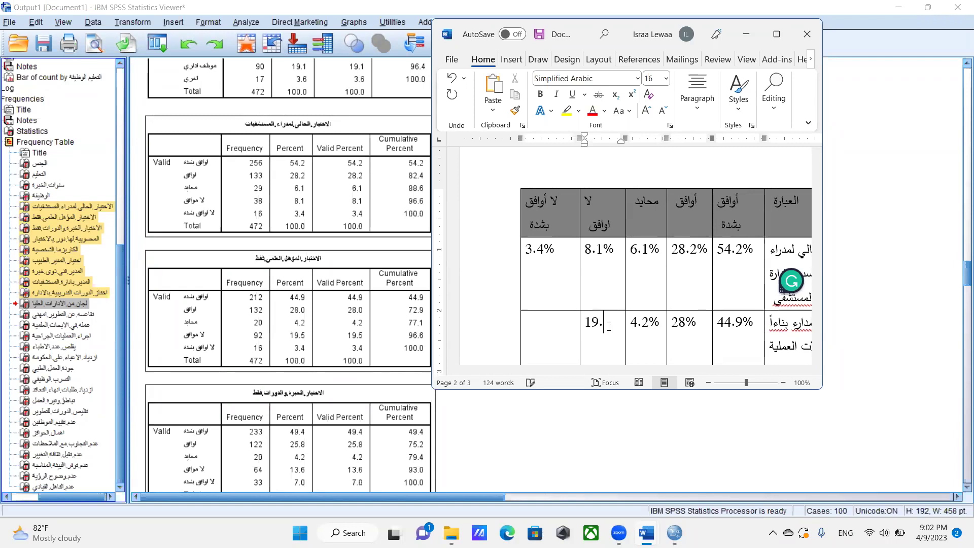
text(5%)
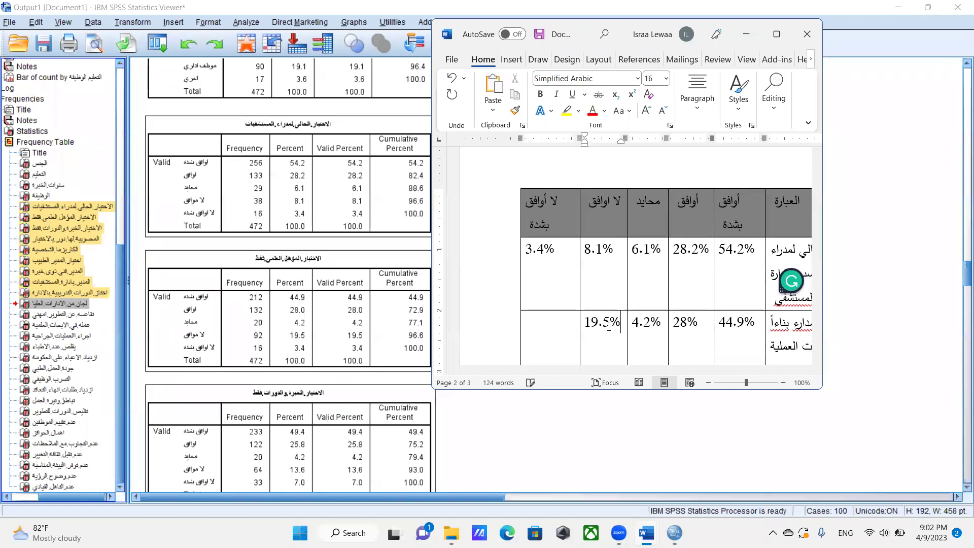
Step: Enter 3.4% under "لا أوافق بشدة" in the second statement's row and enlarge the document window to full screen
click(550, 332)
text(3)
text(.4)
key(BackSpace)
text(4)
key(BackSpace)
text(4)
key(BackSpace)
text($)
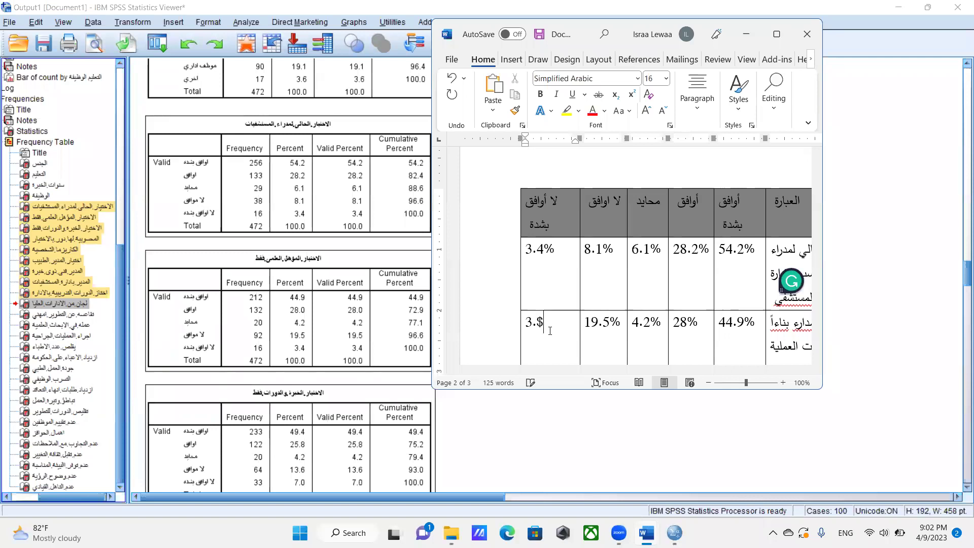
key(BackSpace)
text(4)
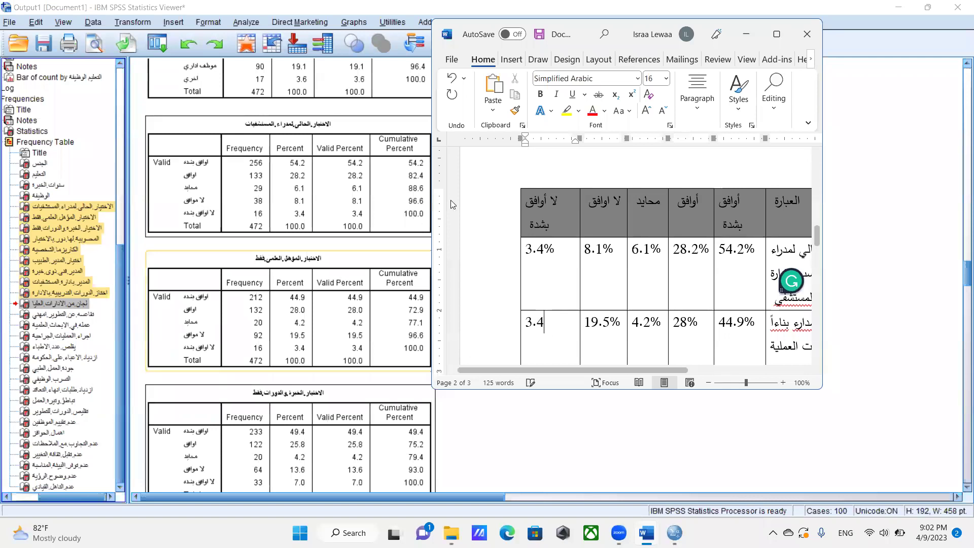
text(%)
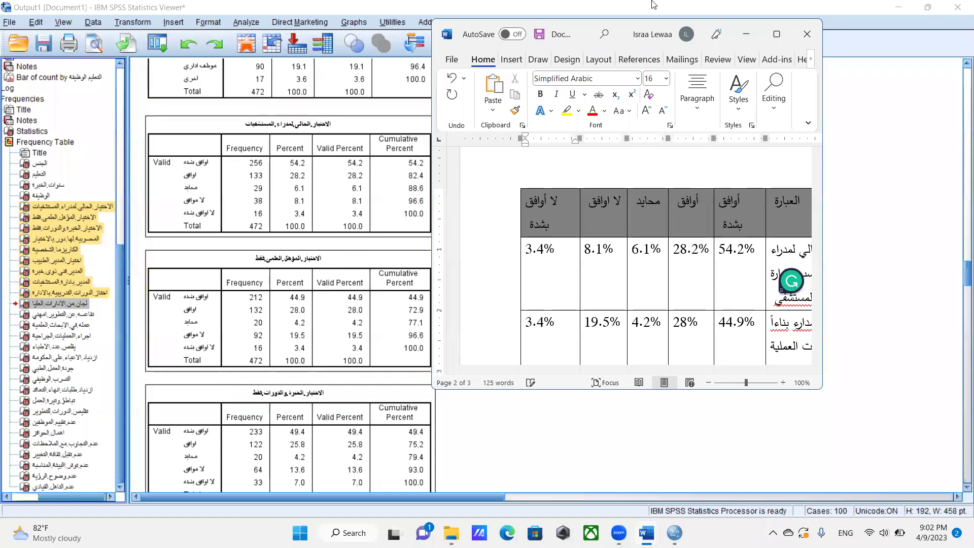
click(776, 34)
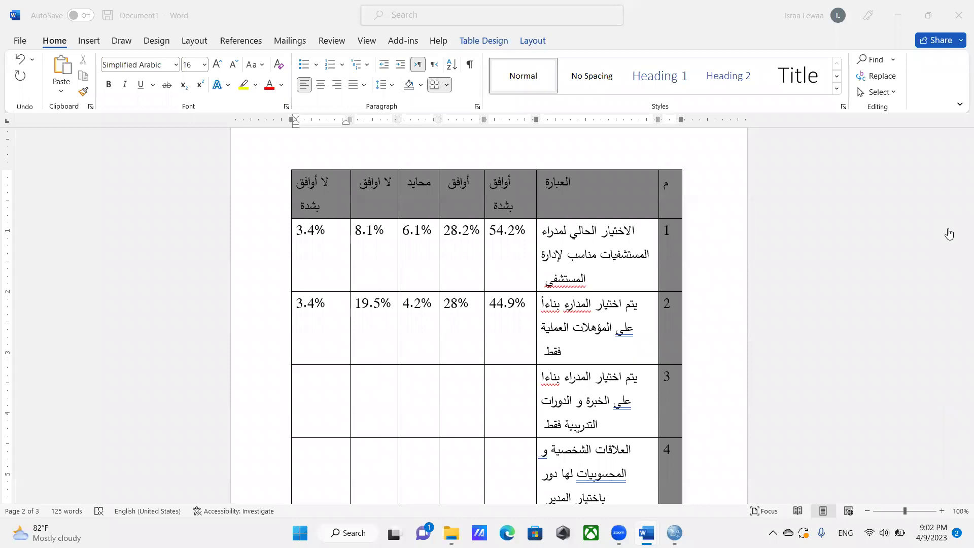
Step: Return to the SPSS output and review the frequency tables of the manager-selection statements
click(911, 4)
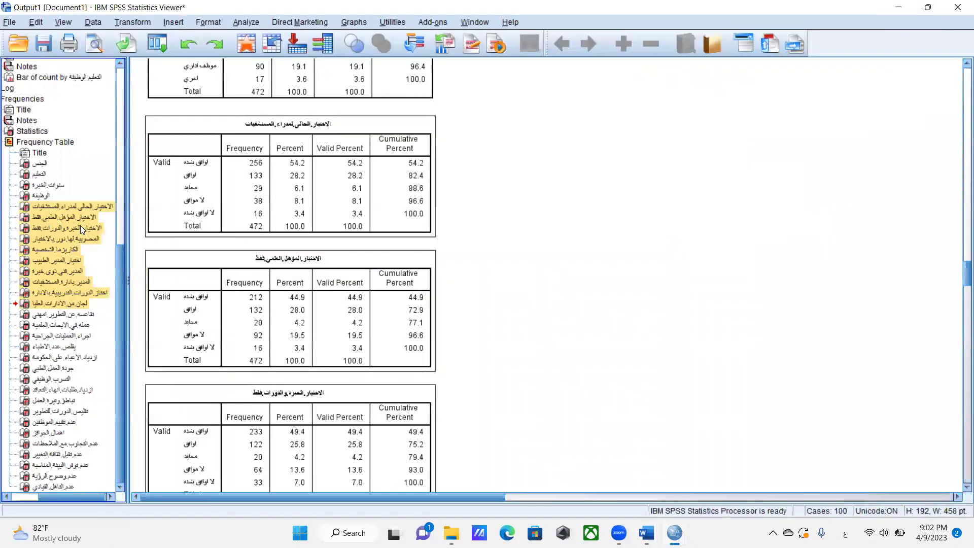
drag(84, 226, 541, 360)
drag(540, 360, 717, 214)
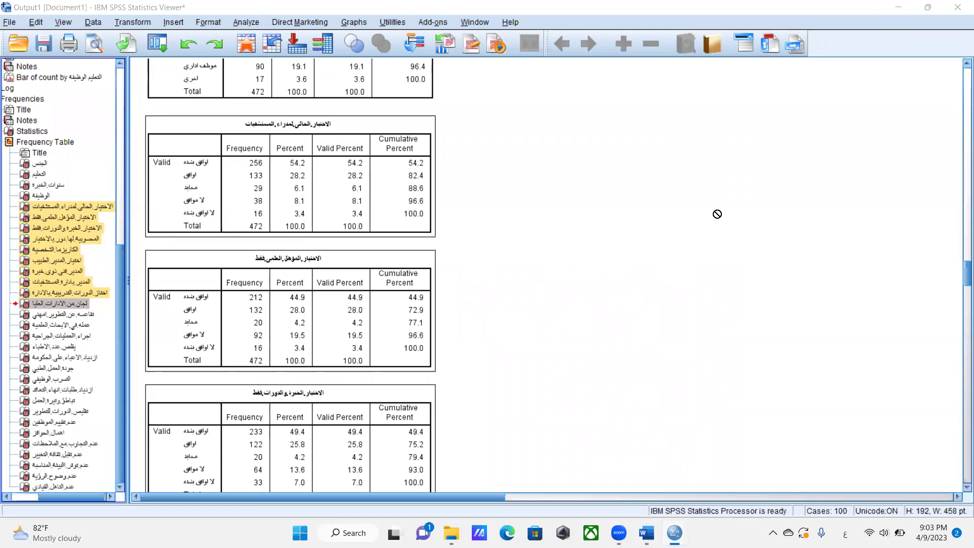
drag(717, 214, 628, 411)
Step: Switch to the الاستمارة questionnaire in Word and examine the statement tables on manager selection and the physician manager's effect on performance
key(alt+Tab)
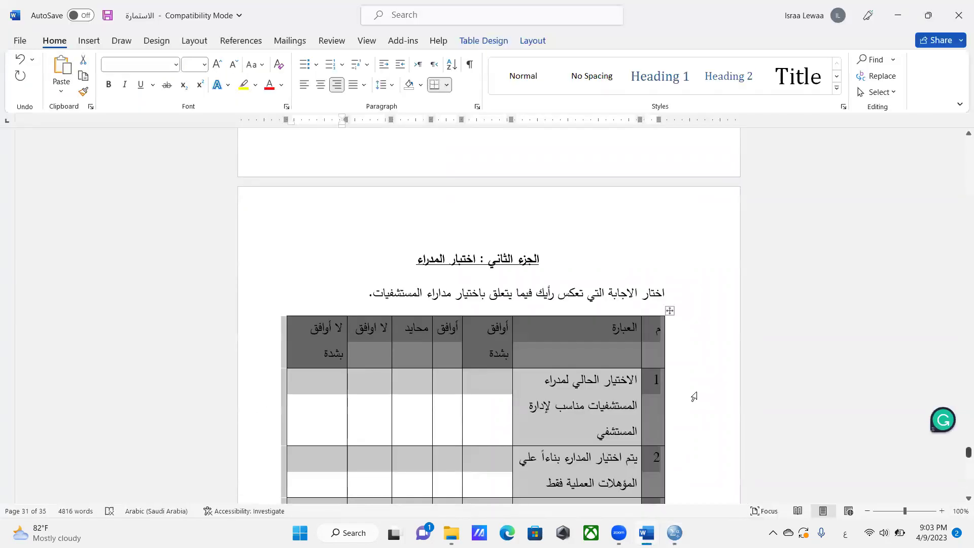
click(599, 294)
key(Down)
key(Down)
scroll(485, 288, down, 3)
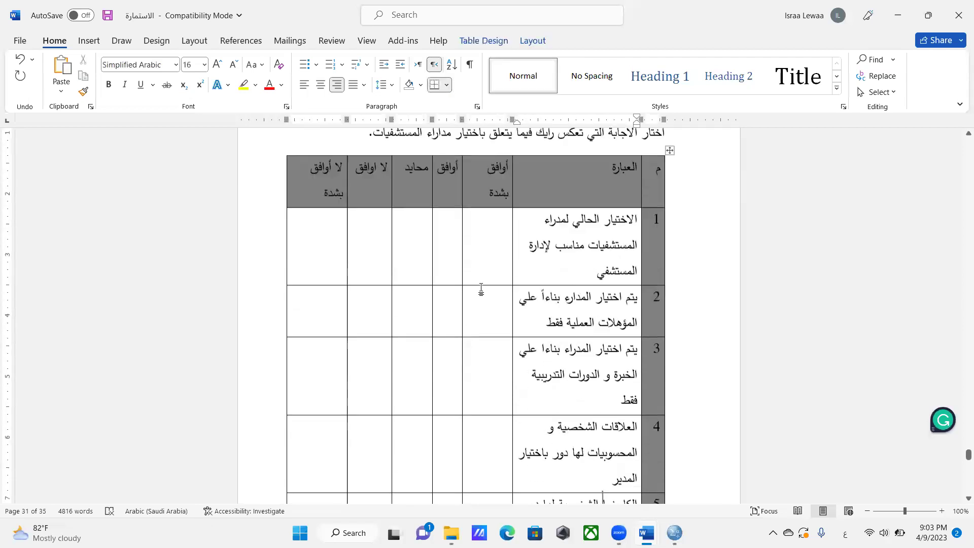
scroll(481, 288, down, 12)
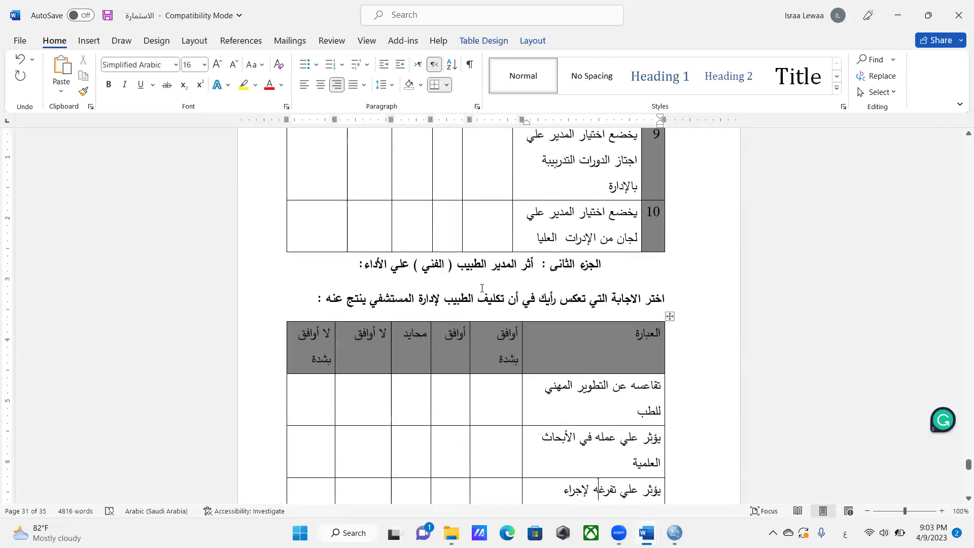
scroll(481, 288, down, 6)
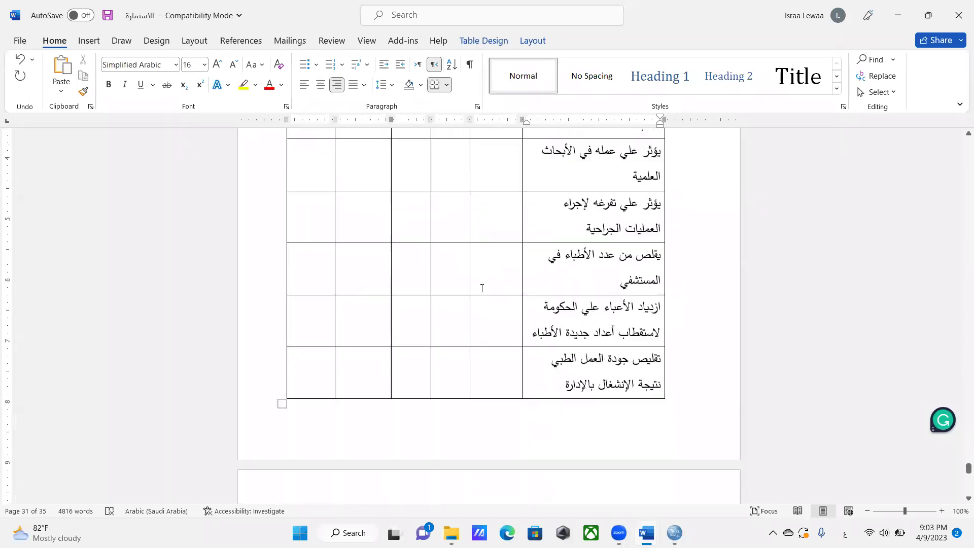
scroll(482, 288, down, 3)
scroll(482, 288, up, 4)
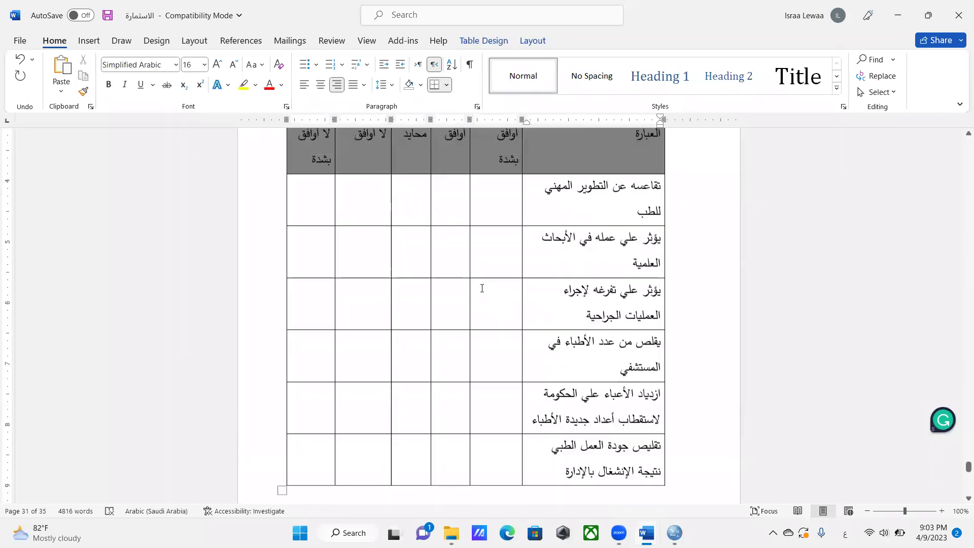
key(ctrl+z)
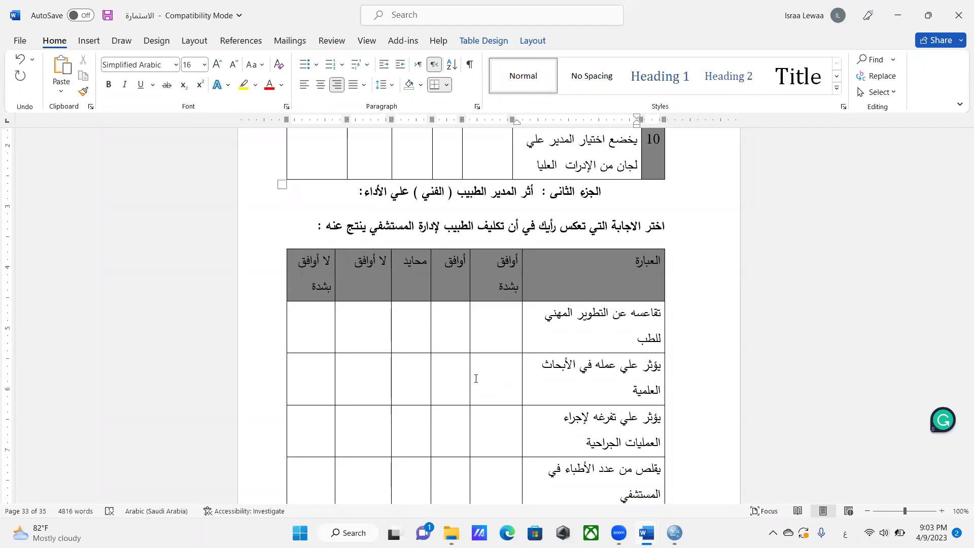
Step: Select the whole statement table under the heading "أثر المدير الطبيب ( الفني ) علي الأداء"
triple_click(635, 338)
click(639, 390)
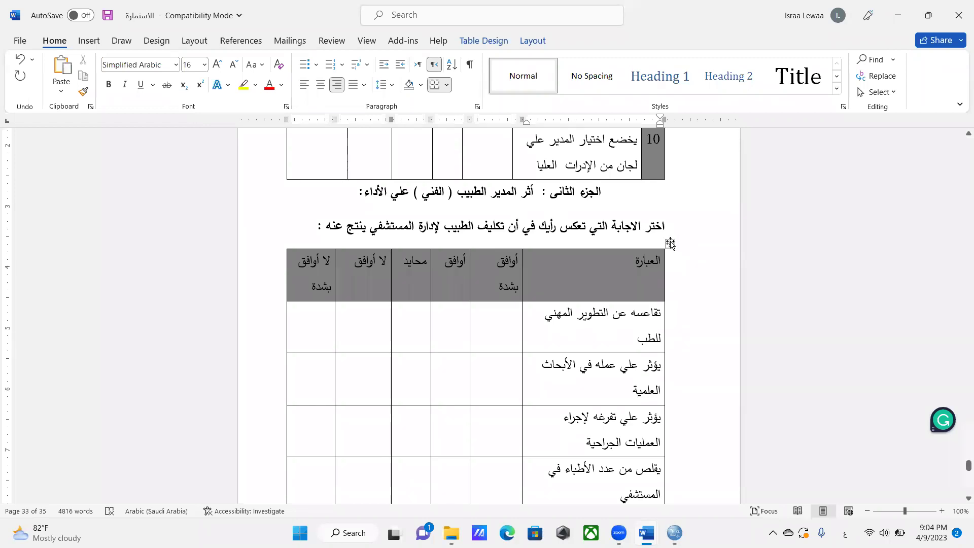
click(670, 243)
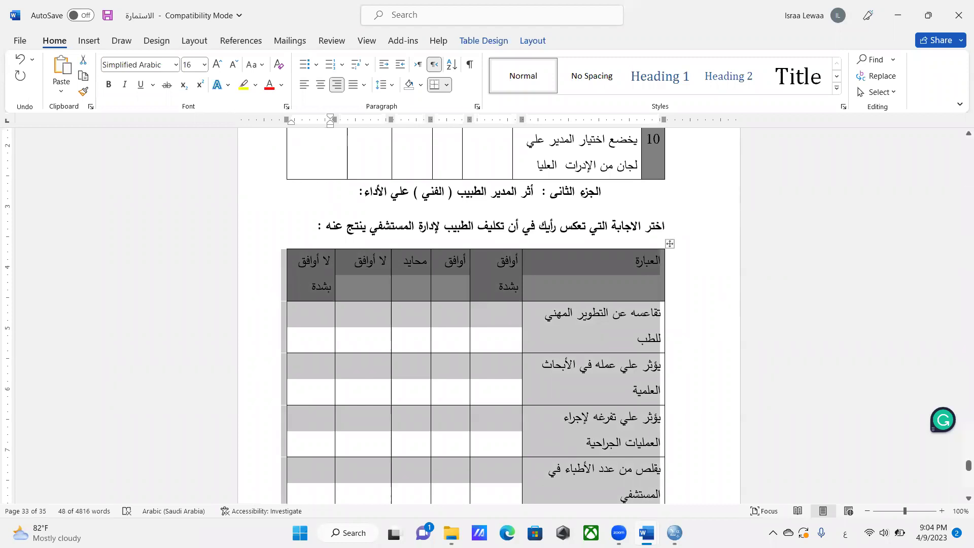
Step: Switch back to the SPSS output and select the Statistics table under Frequencies
mouse_move(674, 532)
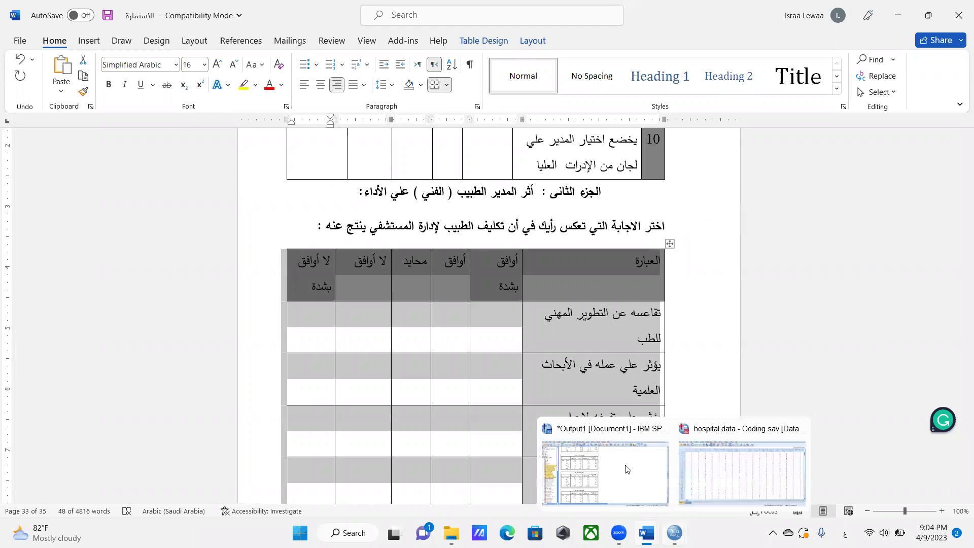
click(626, 469)
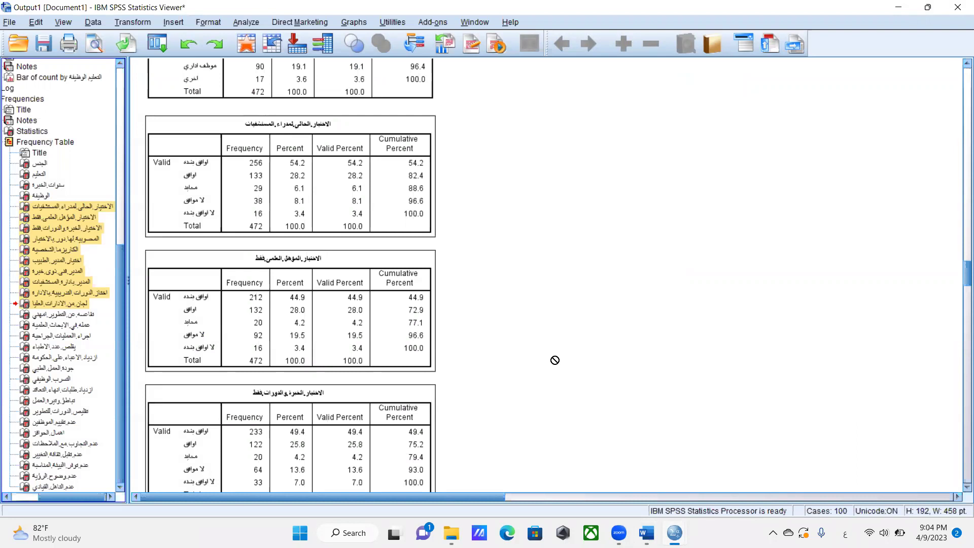
drag(554, 360, 201, 358)
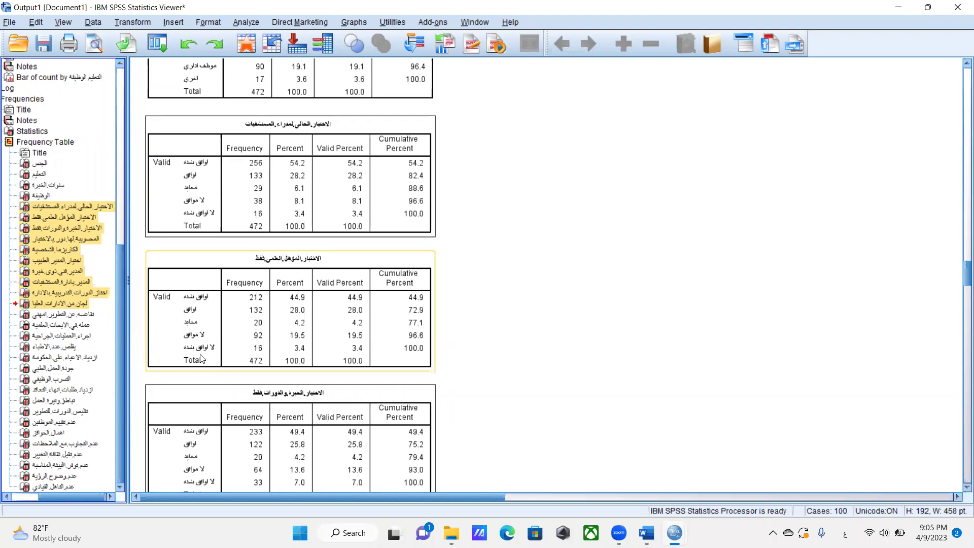
drag(200, 358, 960, 264)
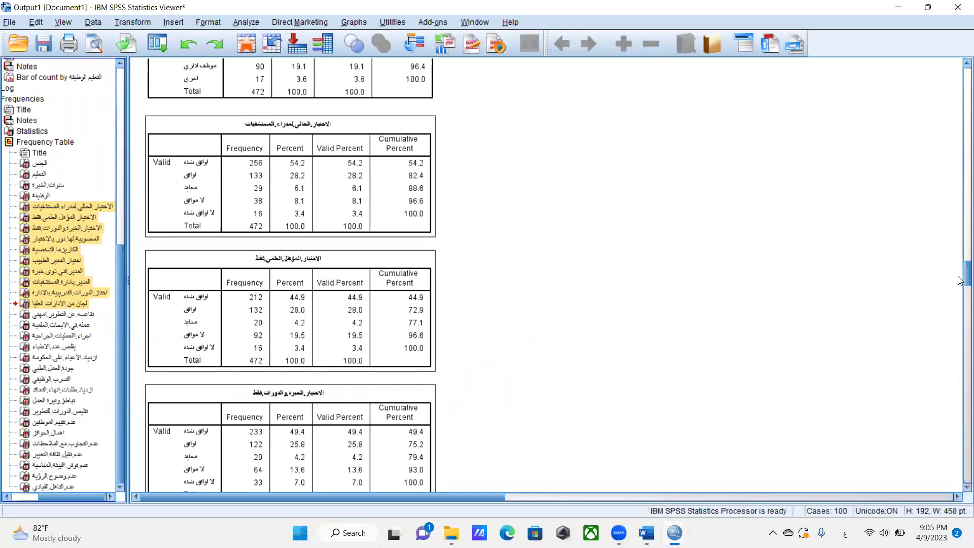
scroll(361, 373, up, 15)
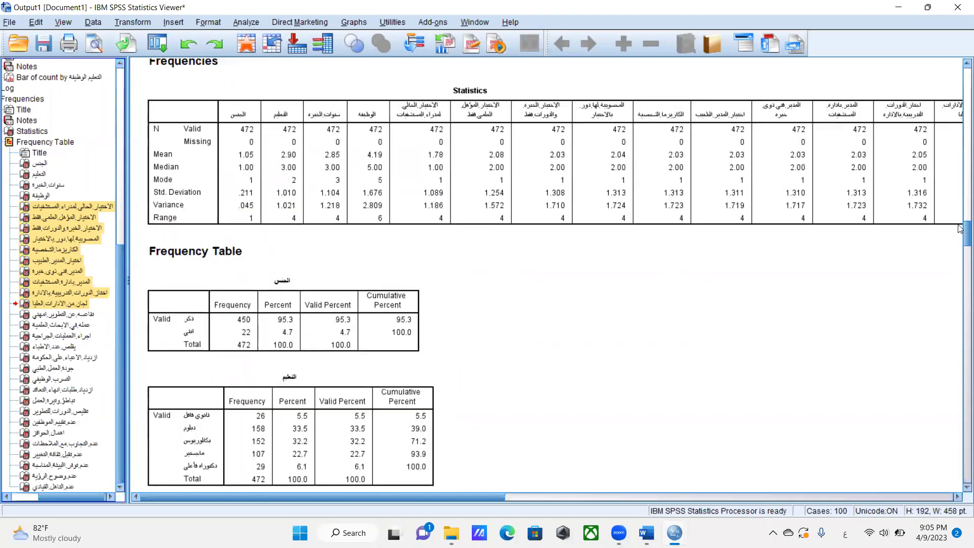
click(361, 373)
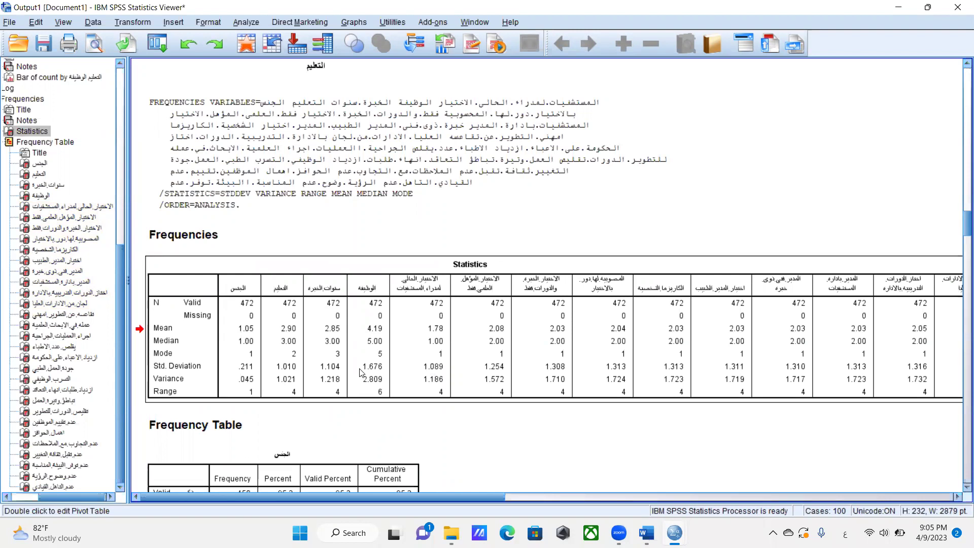
Step: Switch to Document1 in Word and select the whole percentage table of the manager-selection statements
drag(369, 373, 684, 458)
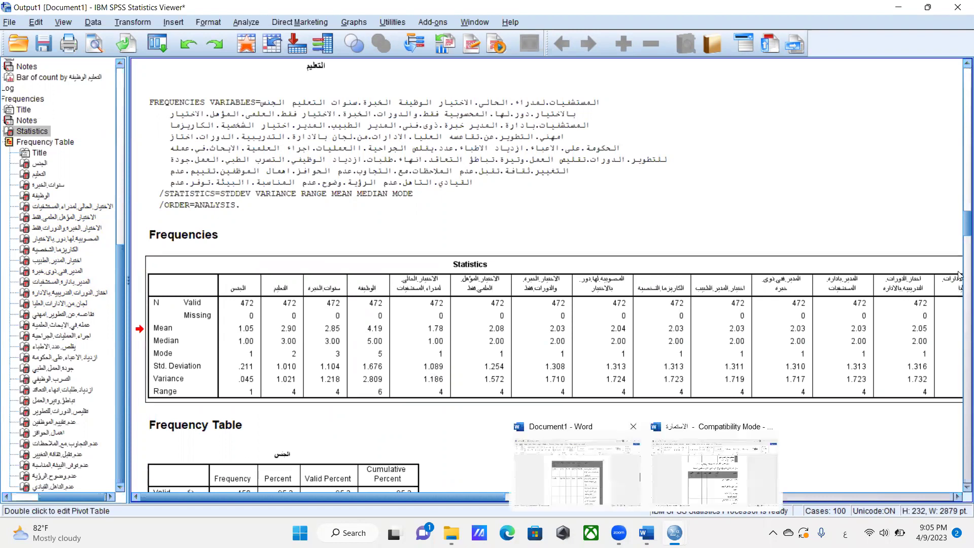
click(572, 460)
drag(960, 284, 960, 167)
click(428, 195)
scroll(959, 196, down, 10)
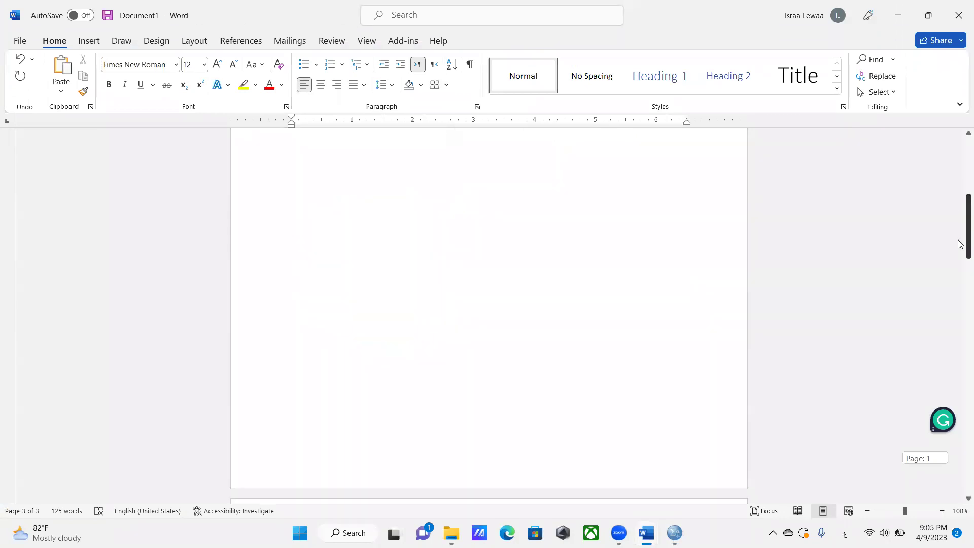
scroll(959, 207, down, 5)
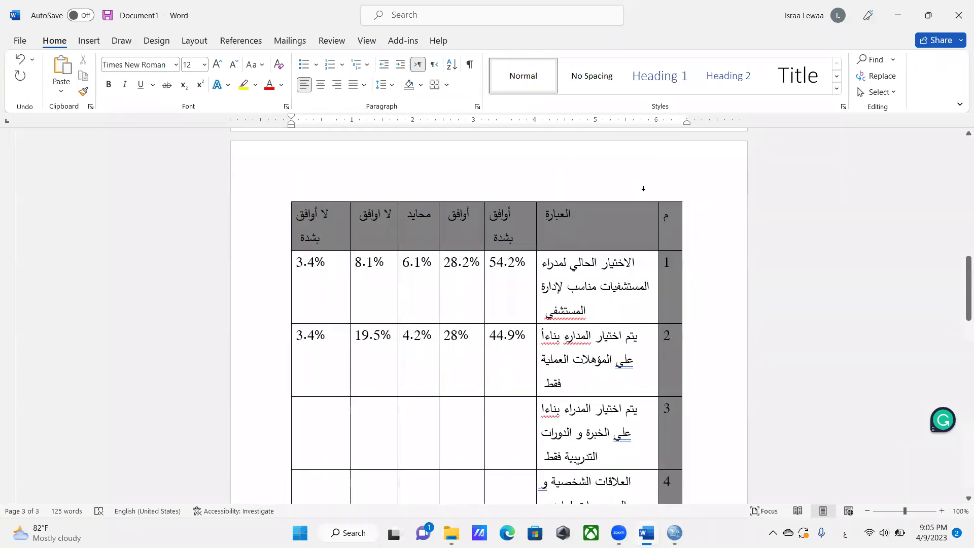
click(634, 231)
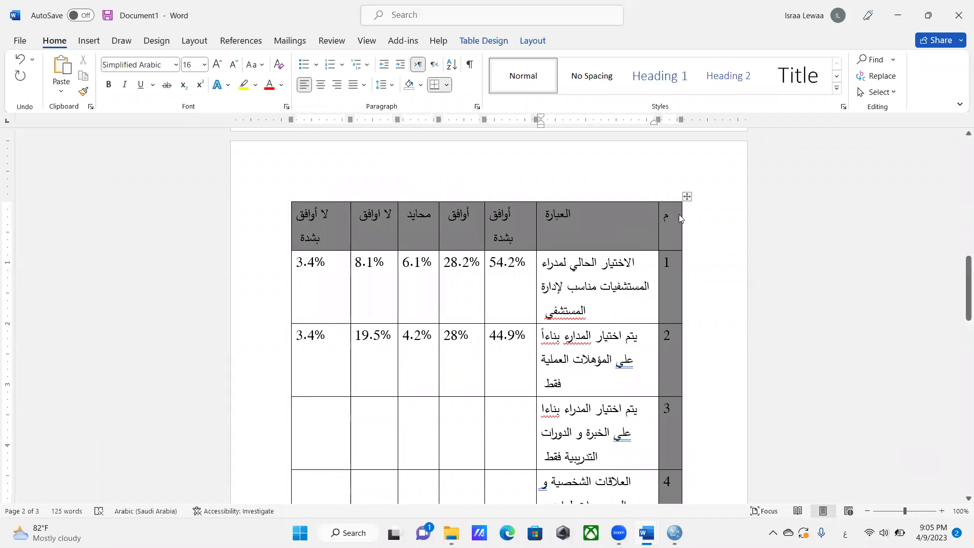
click(687, 196)
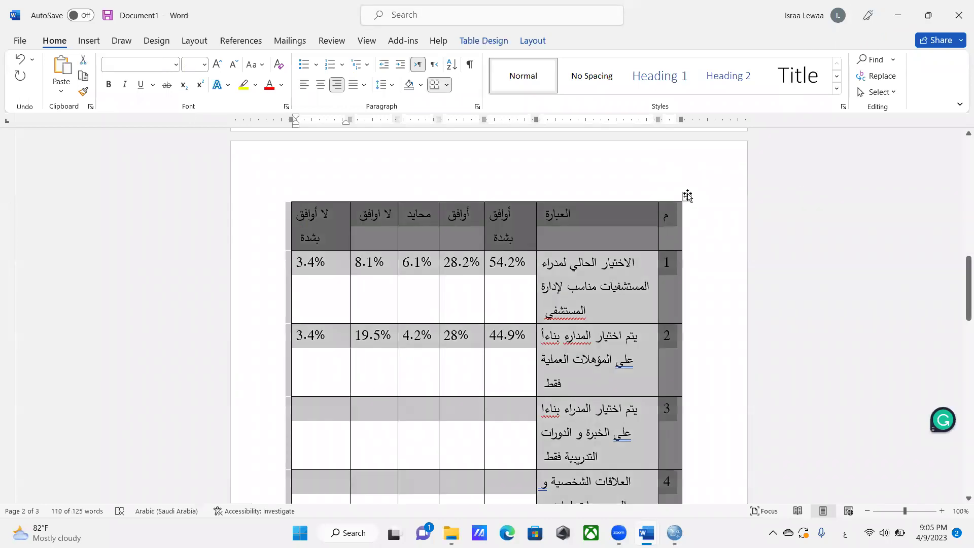
Step: Add blank lines below the percentage table until the insertion point sits at the start of a new page
drag(960, 301, 960, 470)
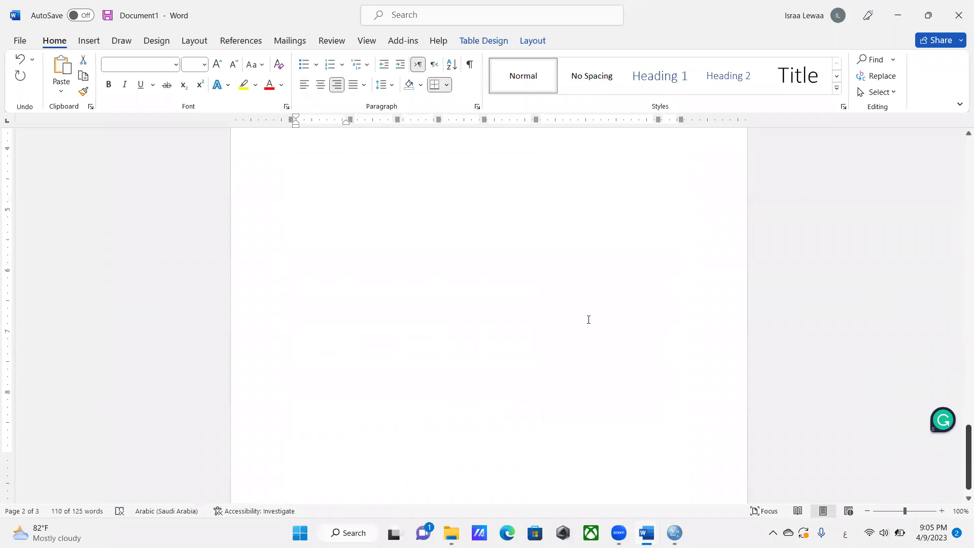
click(522, 270)
key(Return)
key(Return)
key(Return)
key(Return)
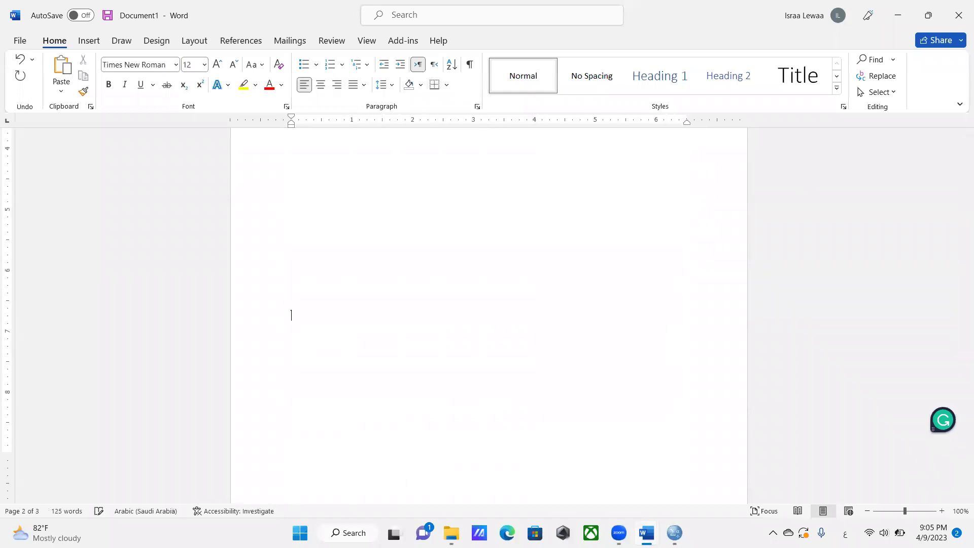
key(Return)
key(Return)
key(Return)
key(Return)
key(Return)
key(Return)
key(Return)
key(Return)
key(Return)
key(Return)
key(Return)
key(Return)
key(Return)
key(Return)
key(Return)
key(Return)
key(Return)
key(Return)
key(Return)
key(Return)
key(BackSpace)
key(BackSpace)
key(BackSpace)
key(BackSpace)
key(BackSpace)
key(BackSpace)
key(BackSpace)
key(BackSpace)
key(BackSpace)
key(BackSpace)
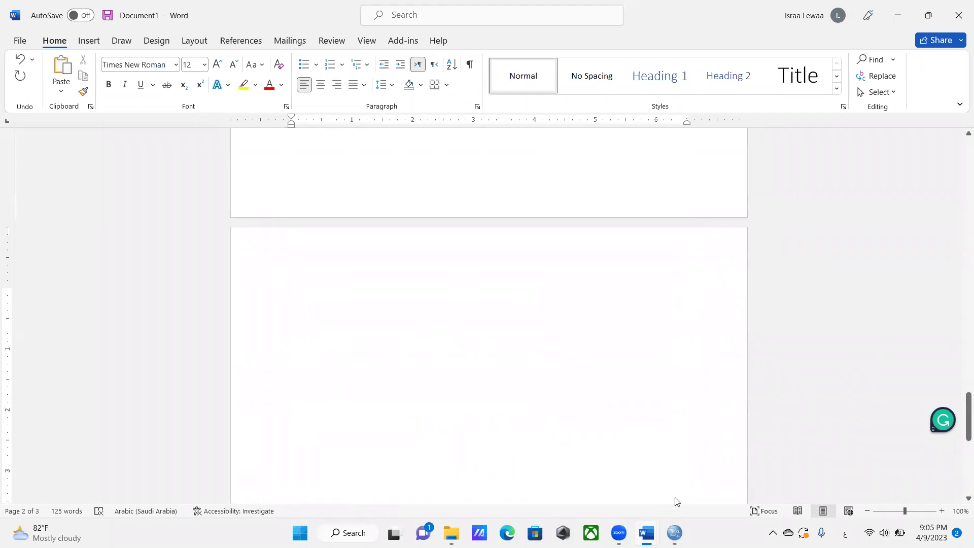
Step: Switch to the الاستمارة document and examine the mean and standard deviation table under "متوسط اختبار المديرين للمستشفي"
click(646, 532)
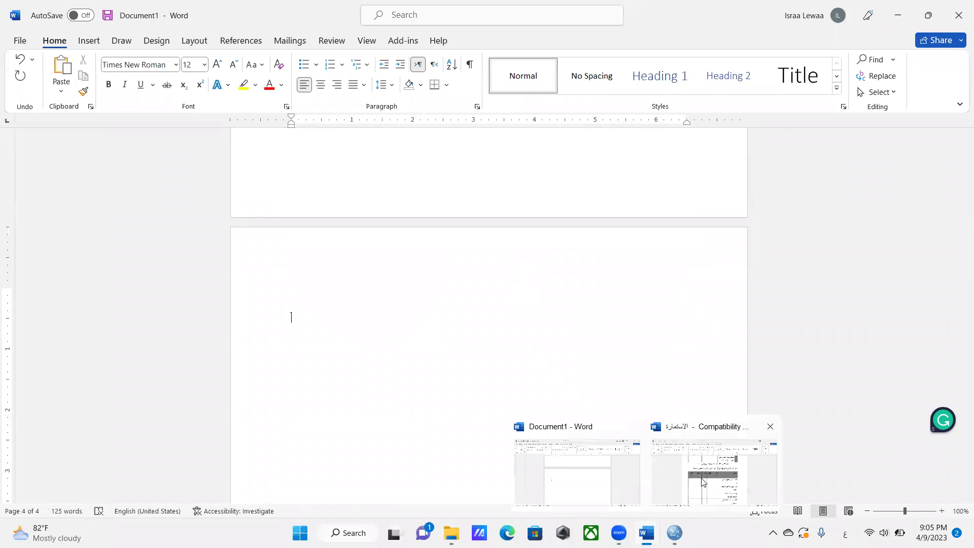
click(703, 481)
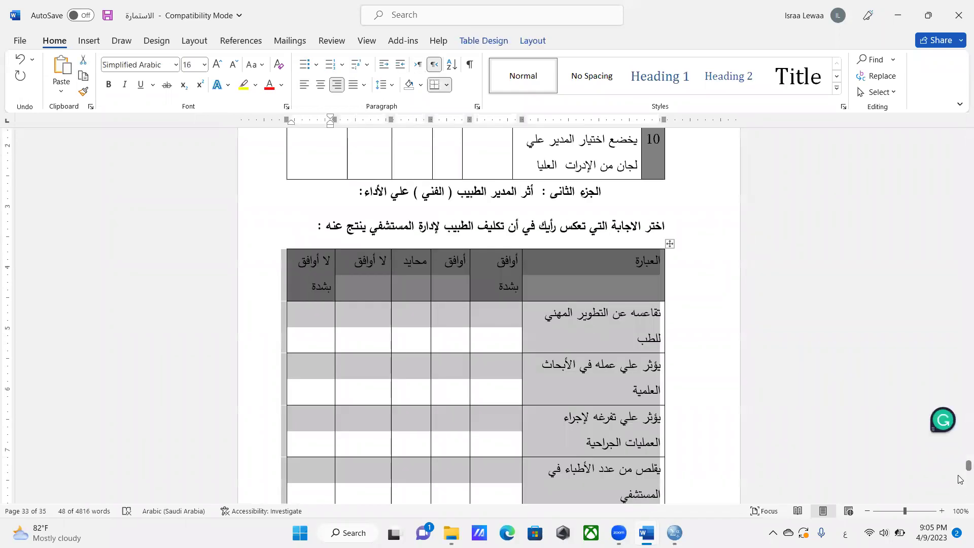
drag(960, 403, 960, 312)
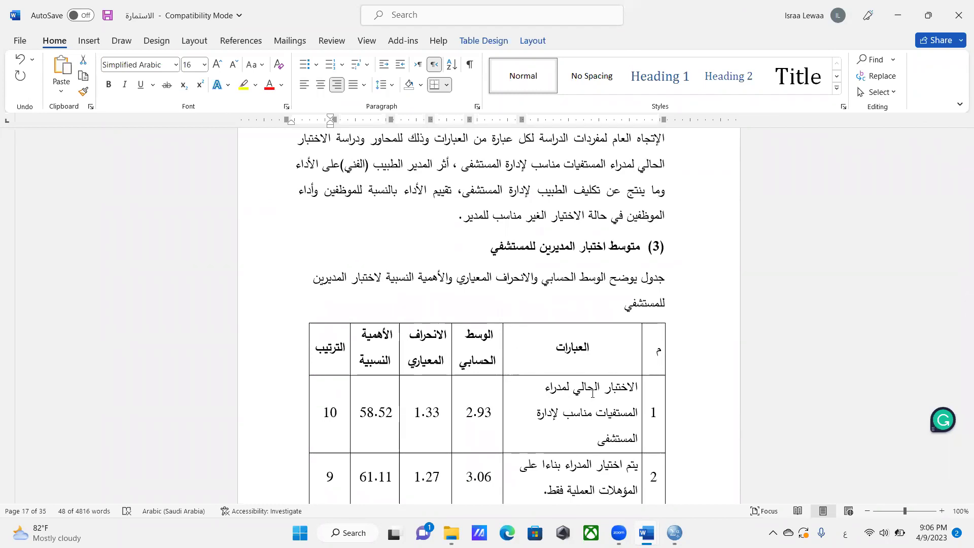
drag(478, 361, 475, 428)
scroll(476, 429, down, 5)
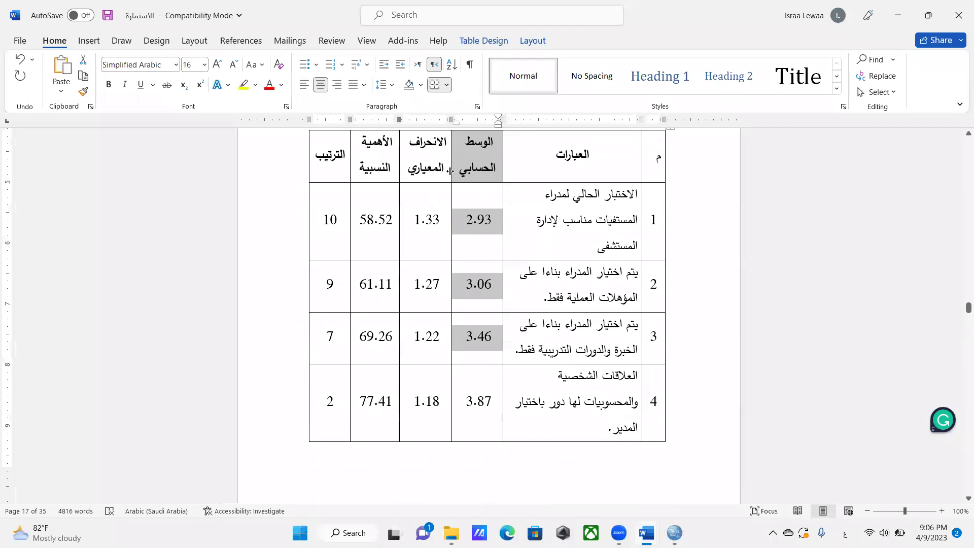
Step: Return to Document1 and insert a table with three columns and eight rows on the new page
click(910, 6)
click(97, 38)
click(101, 88)
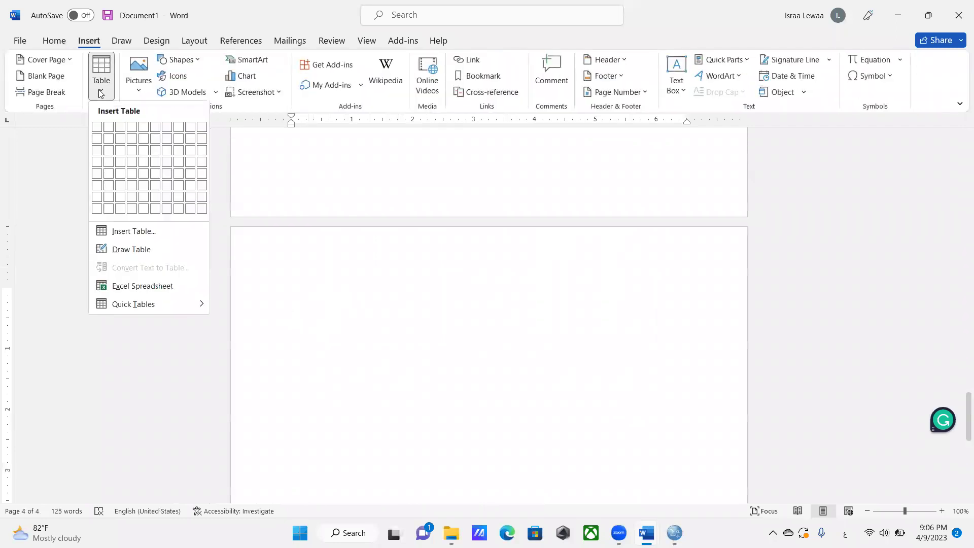
click(121, 210)
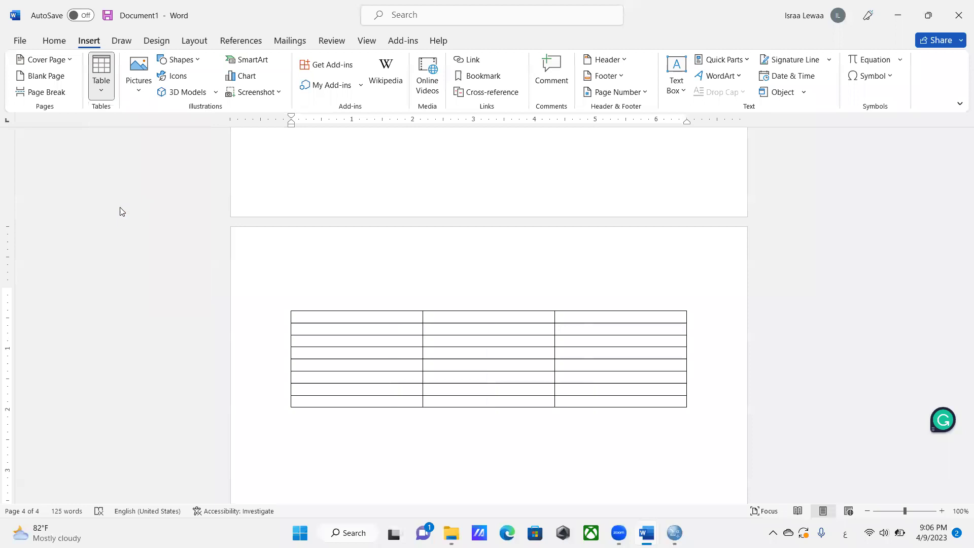
Step: Head the table's last column العبارات and number the rows beneath it 1 to 7
click(638, 319)
text(الع)
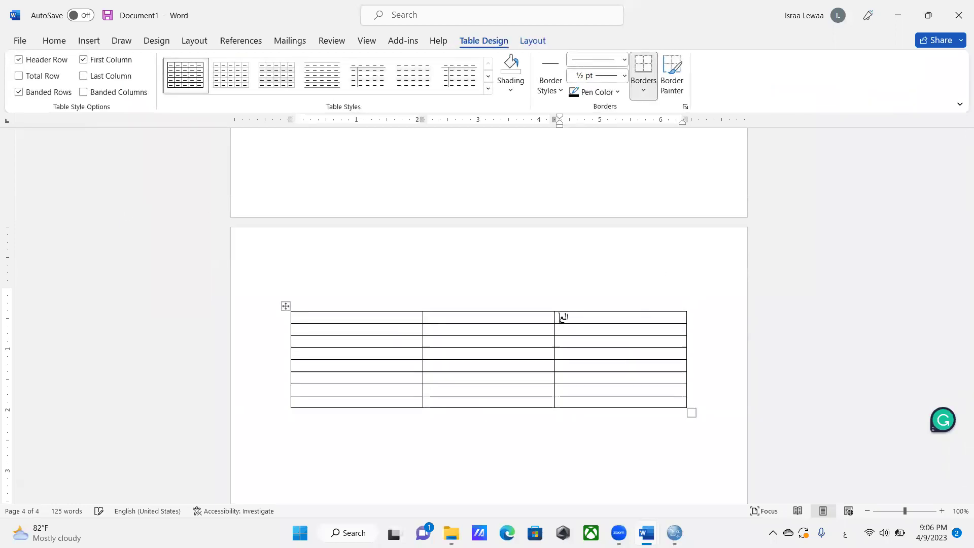
text(بارات)
click(624, 327)
text(1)
key(Down)
text(2)
key(Down)
text(3)
key(Down)
key(Down)
text(6)
key(Down)
text(7)
key(Down)
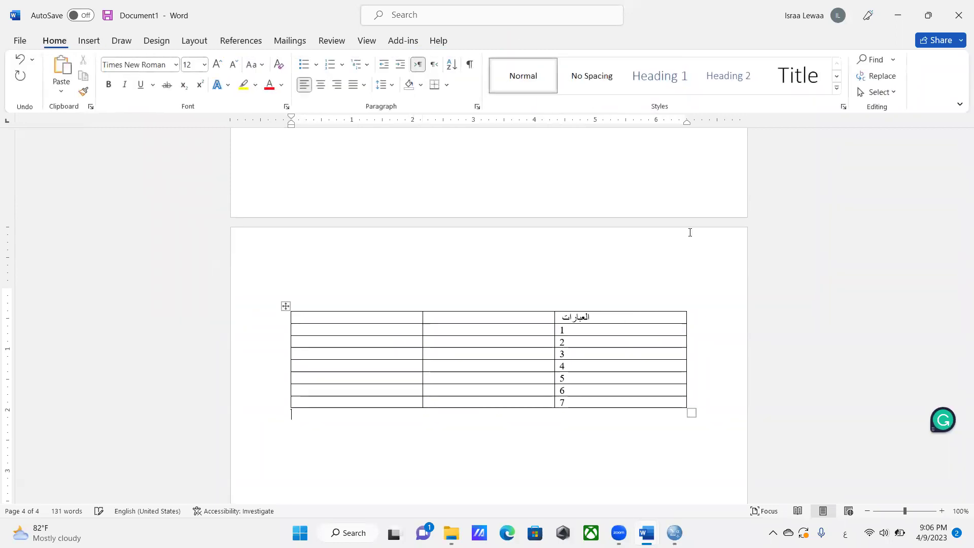
Step: Insert a fourth column into the new table, next to its empty first column
click(519, 317)
drag(363, 318, 363, 413)
click(341, 375)
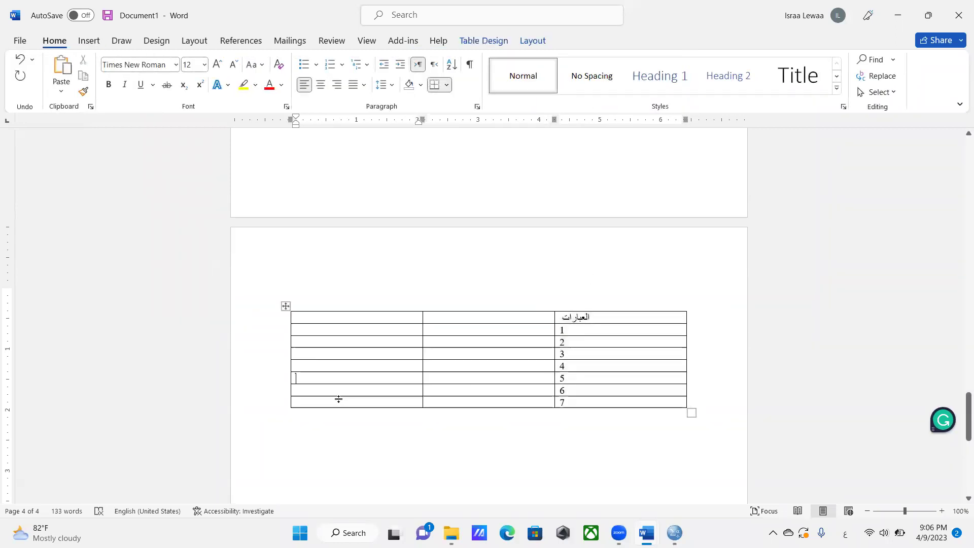
click(335, 313)
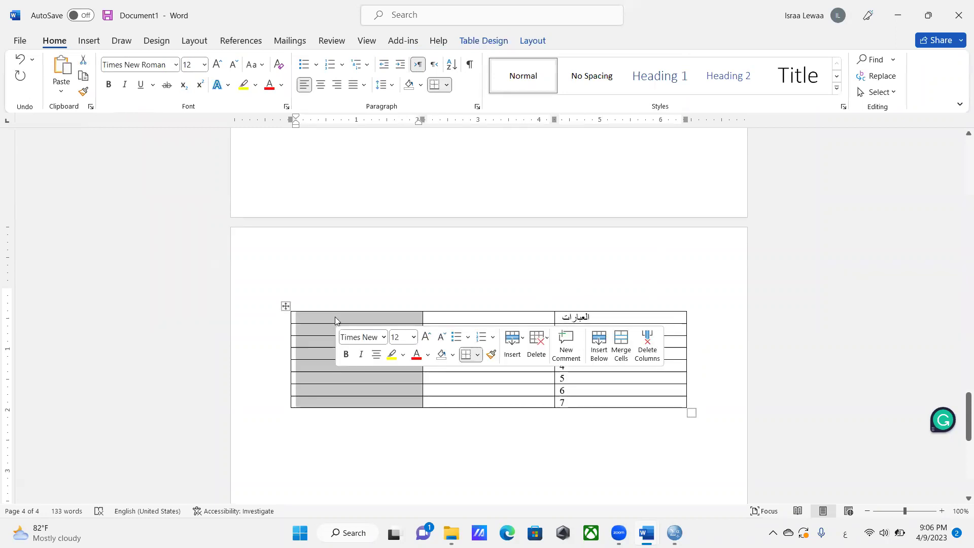
click(334, 316)
right_click(336, 315)
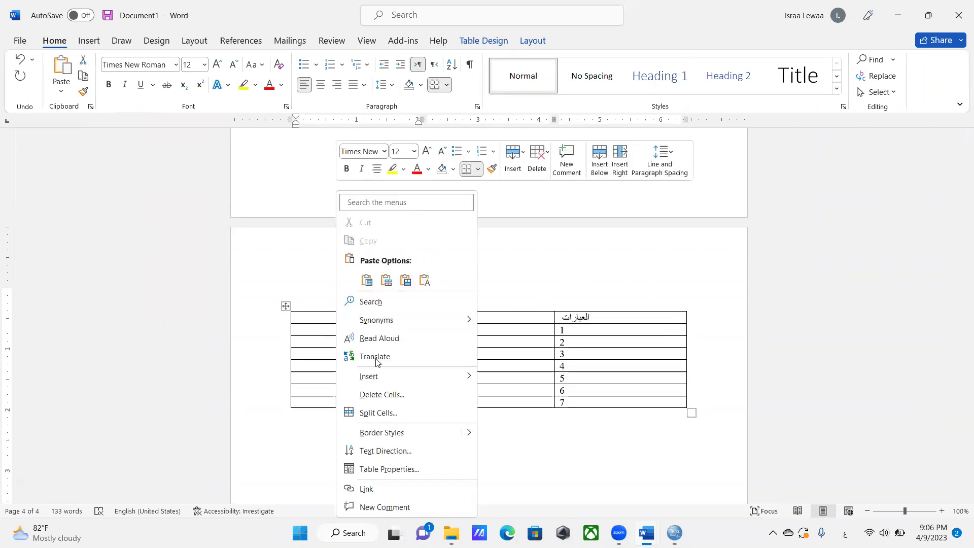
mouse_move(391, 381)
click(535, 378)
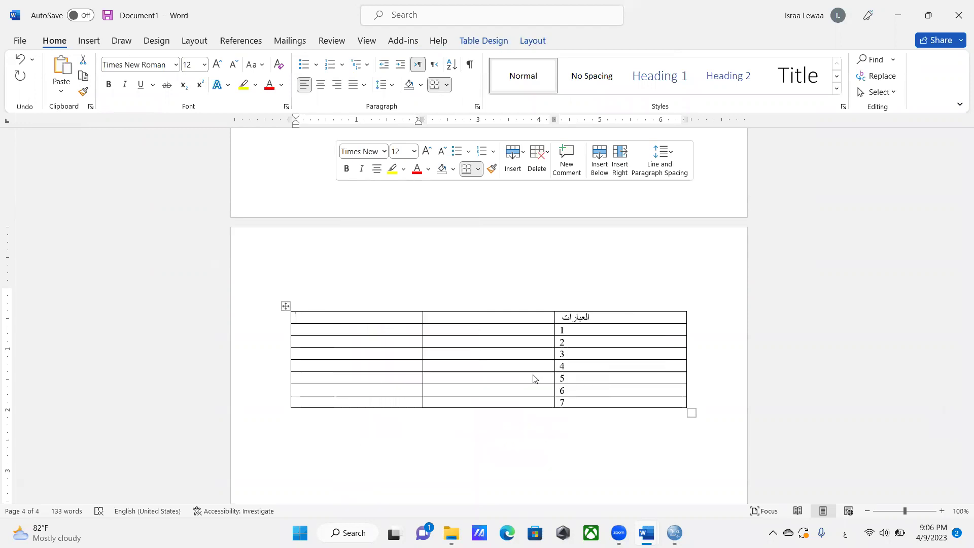
Step: Head the three empty columns, starting beside العبارات, with المتوسط, الانحراف المعياري and الوسيط
click(542, 315)
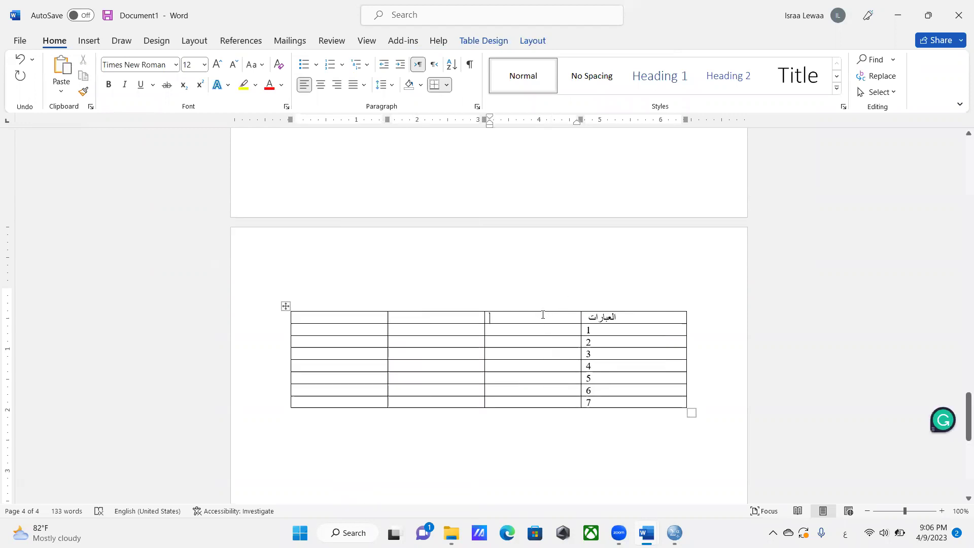
text(المتوسط)
click(473, 318)
text(الانج)
key(BackSpace)
text(خراف ال)
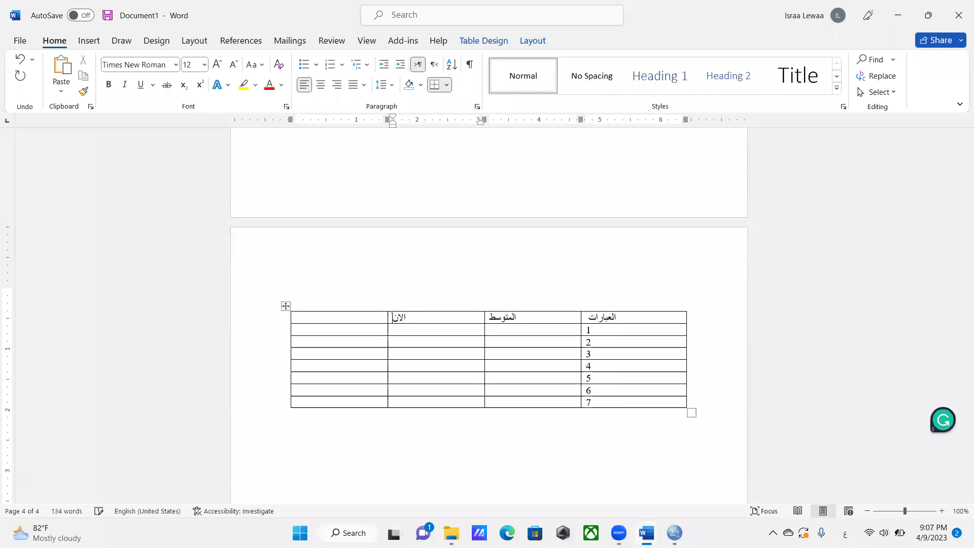
text(معياري)
click(365, 316)
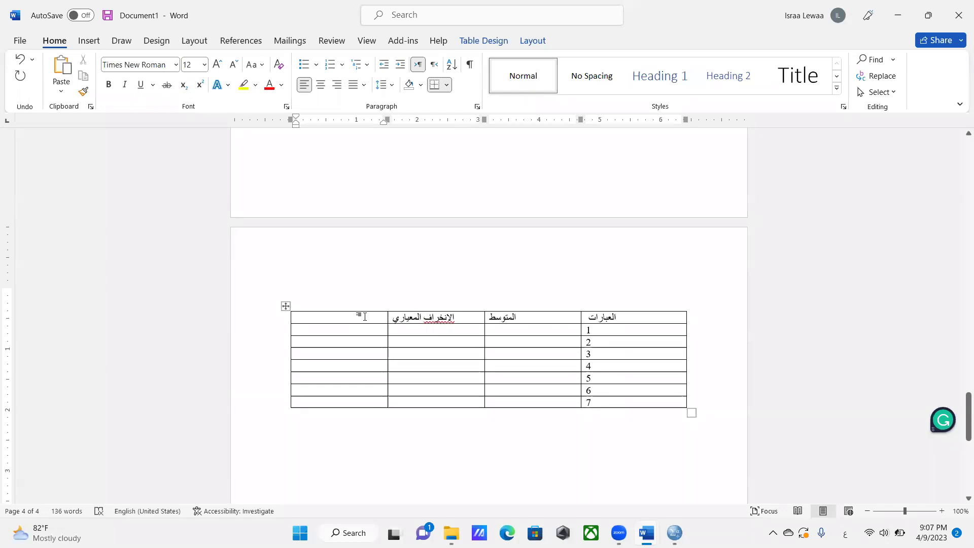
text(الو)
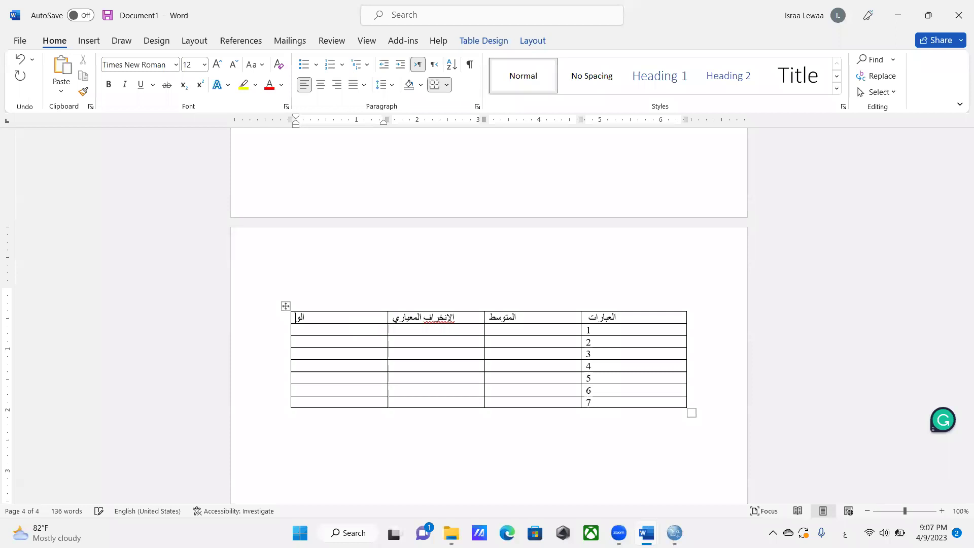
text(سيط)
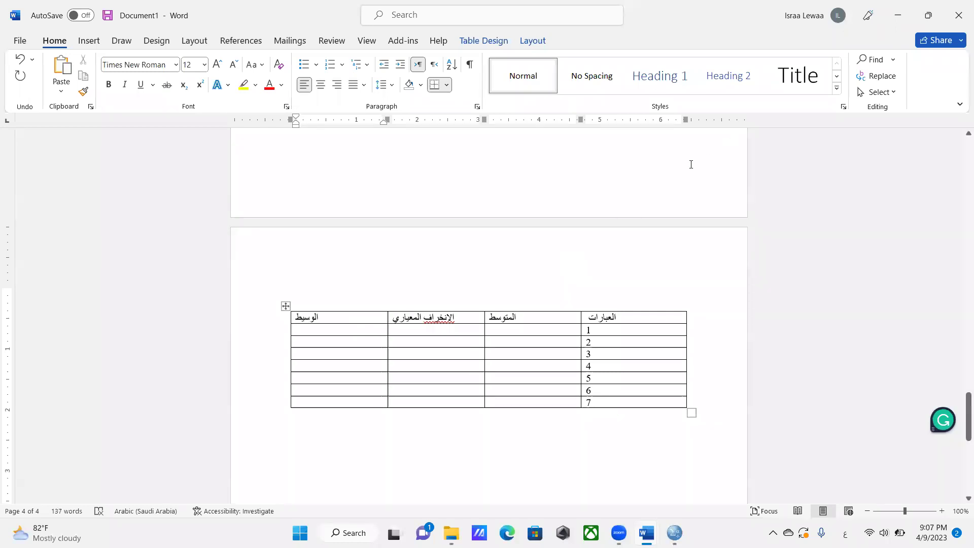
click(438, 315)
key(BackSpace)
text(ح)
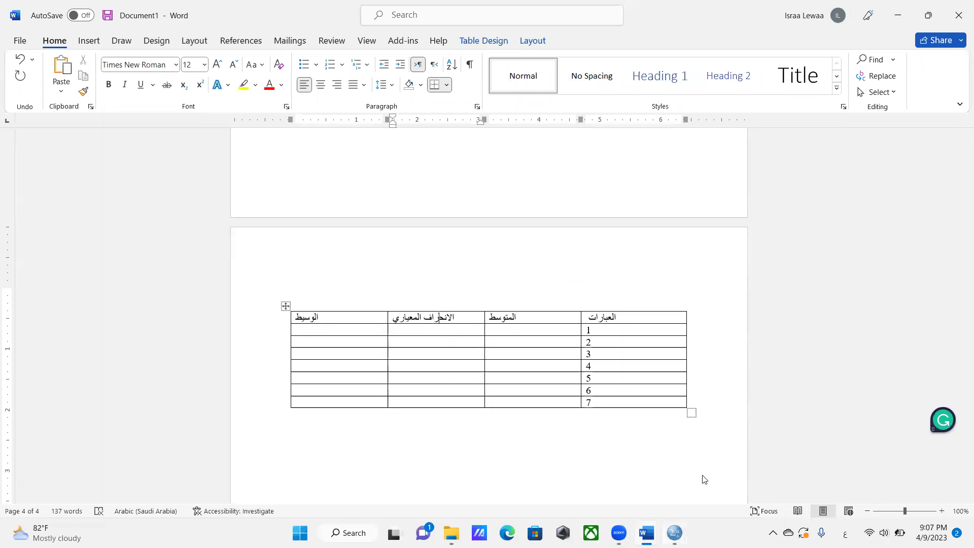
Step: Switch to the SPSS output and examine the mean and standard deviation rows of the Statistics table
mouse_move(674, 533)
click(647, 473)
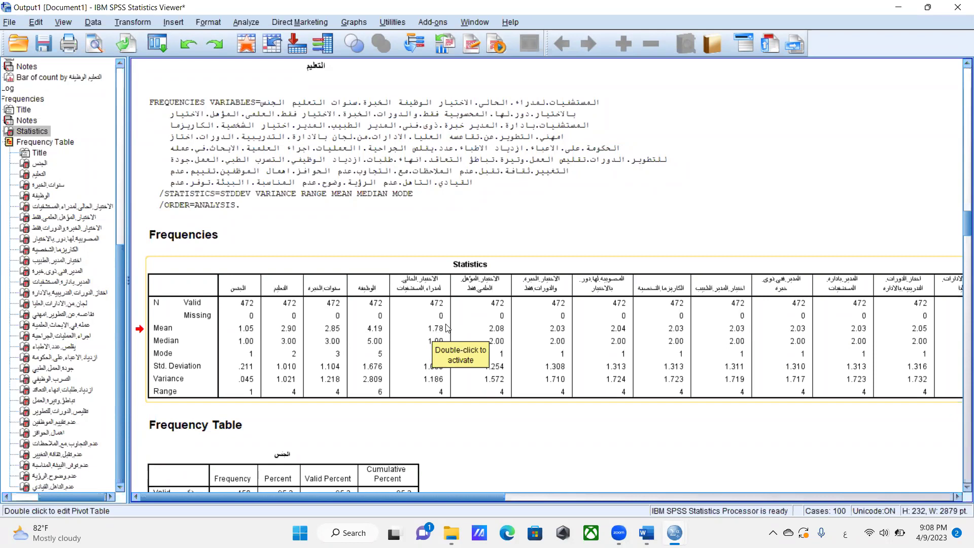
click(421, 469)
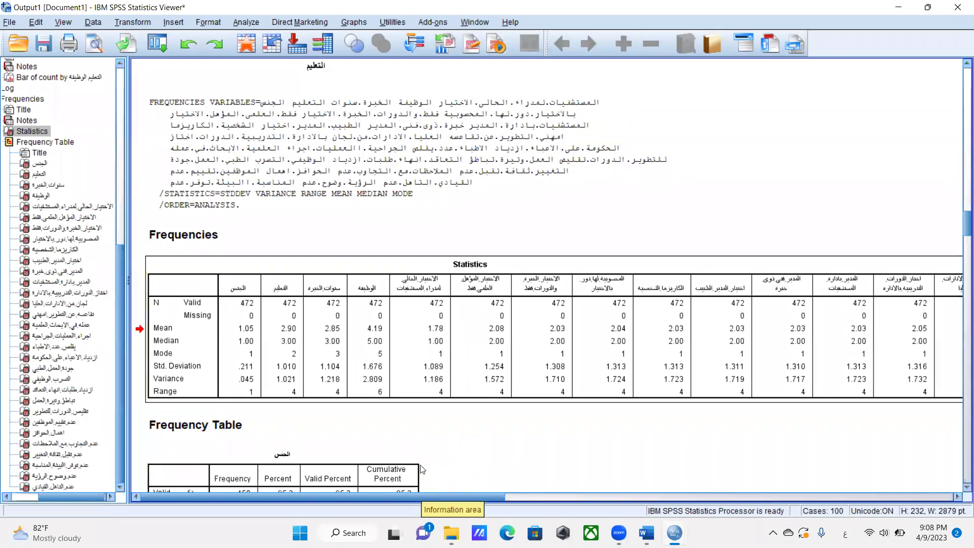
Step: Search the computer for "paint" and open the Paint app
click(348, 533)
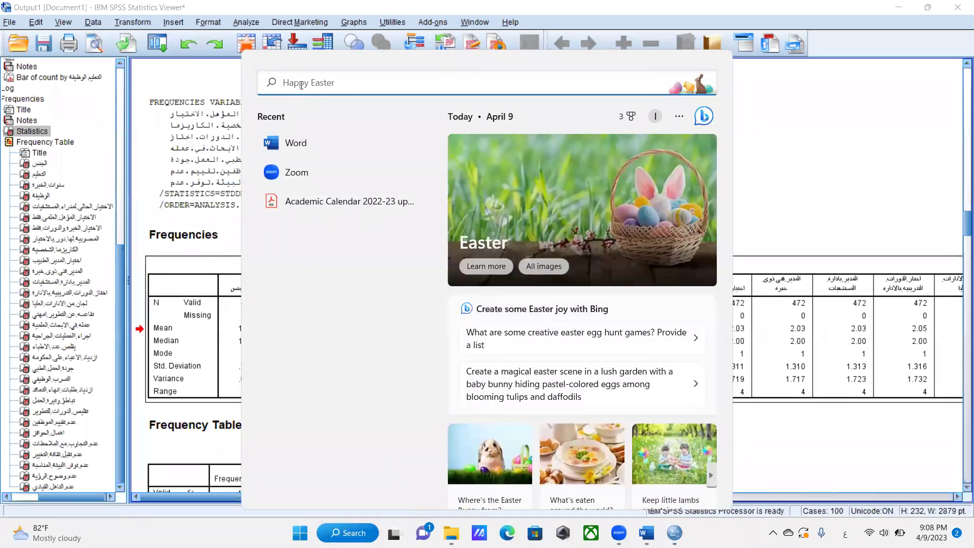
text(حشه)
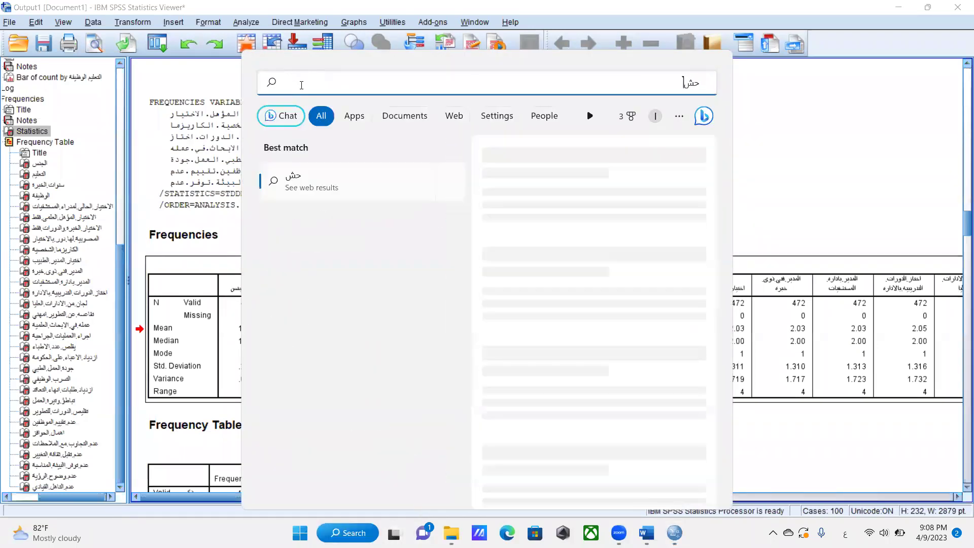
key(BackSpace)
key(BackSpace)
key(BackSpace)
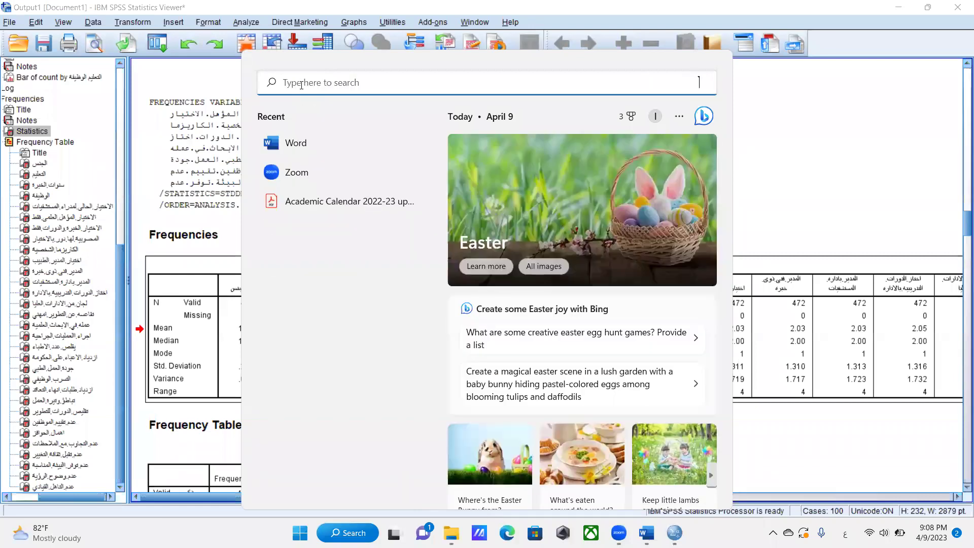
key(alt+shift)
text(paint)
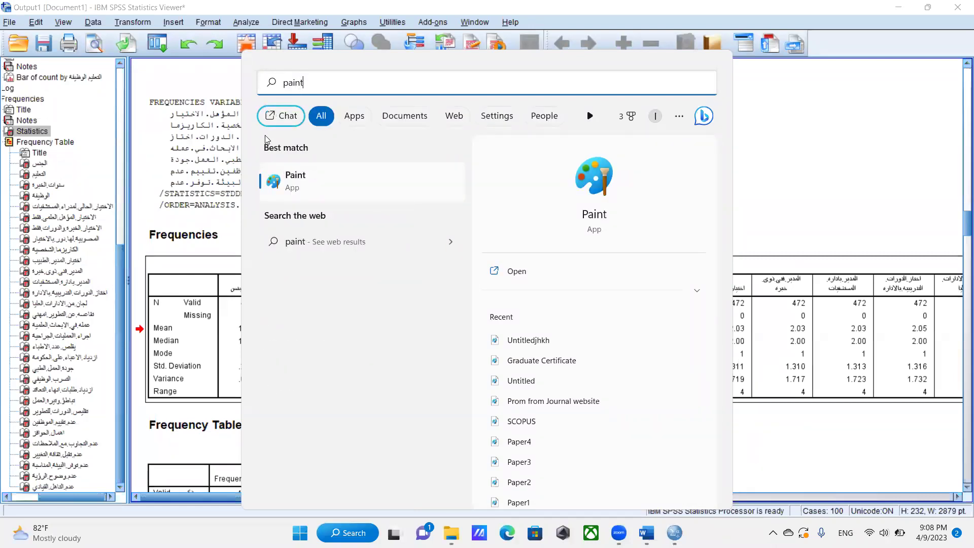
click(299, 174)
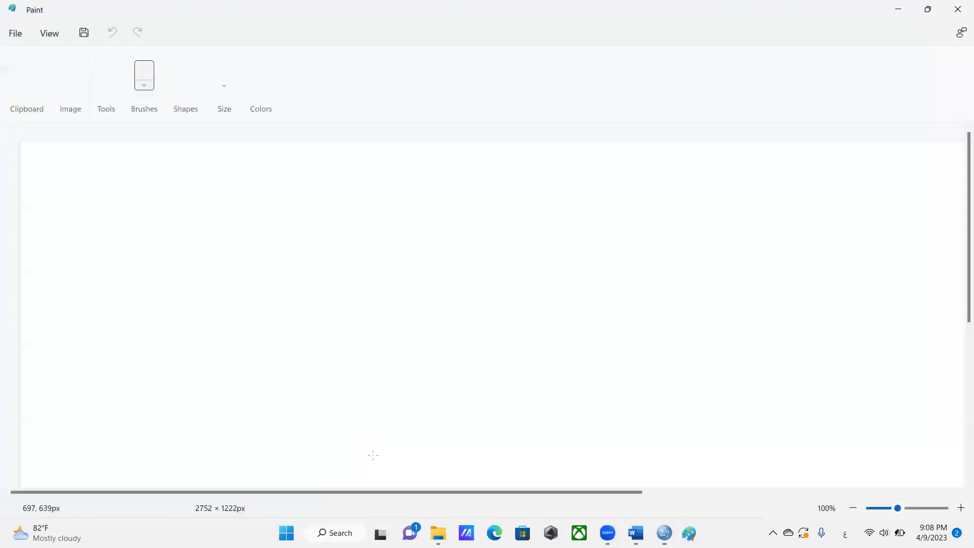
Step: Write the numbers 1, 2, 5 by hand near the canvas's upper-left corner with a thicker black pencil
click(181, 63)
click(486, 76)
click(466, 198)
drag(116, 172, 133, 208)
click(138, 188)
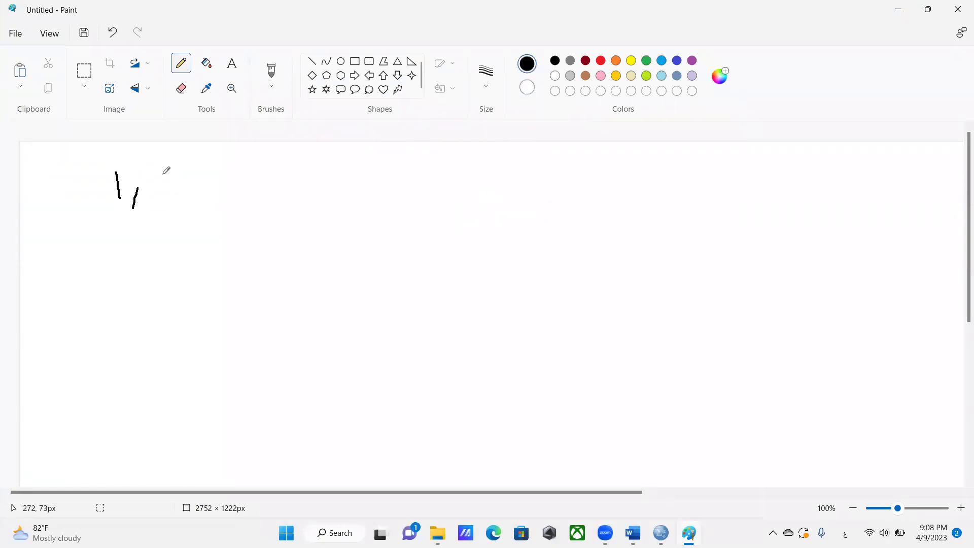
drag(162, 174, 210, 204)
drag(260, 161, 252, 195)
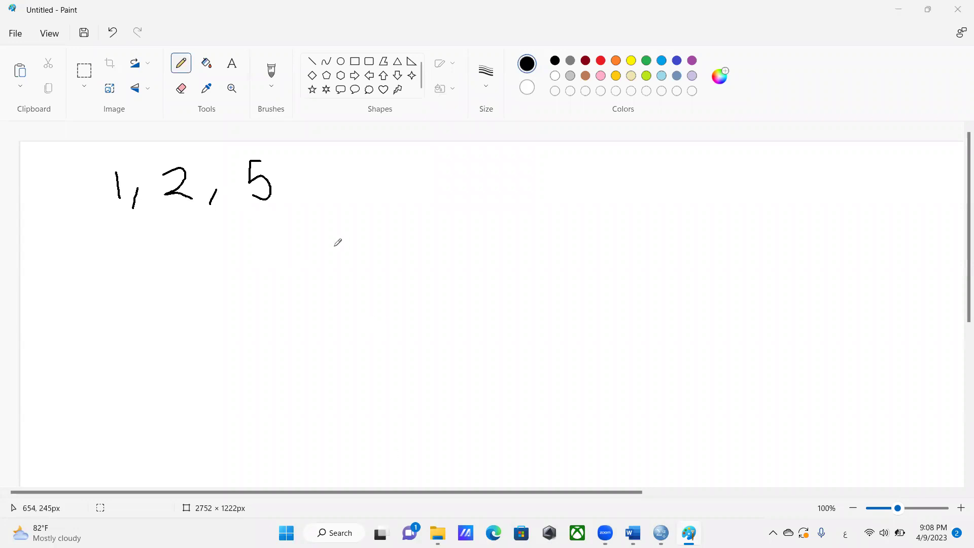
Step: Extend the handwritten number list after 5 with 7, 1 and 3, separated by commas
drag(294, 186, 279, 210)
mouse_move(309, 159)
mouse_down()
mouse_move(345, 156)
mouse_move(338, 209)
mouse_move(330, 177)
mouse_move(359, 175)
mouse_move(364, 203)
mouse_up()
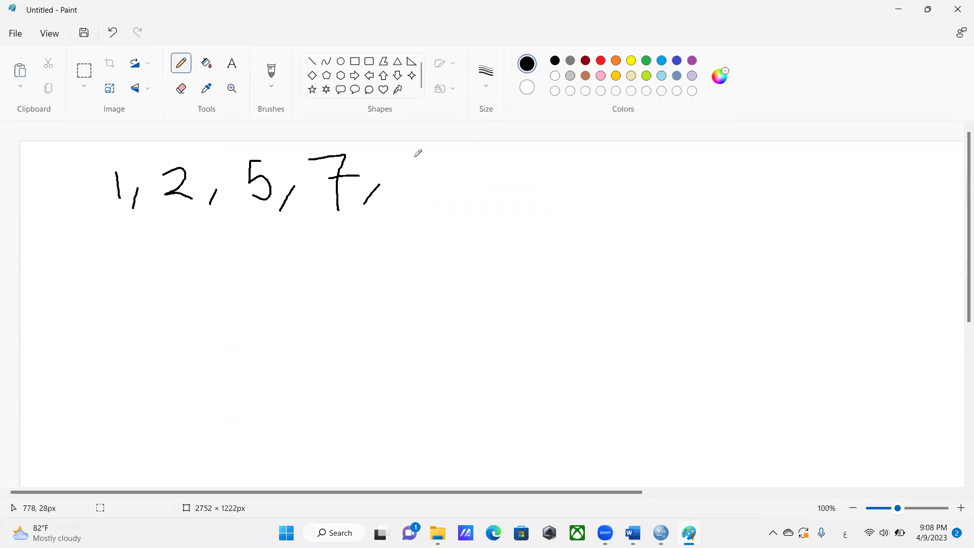
mouse_move(415, 157)
mouse_down()
mouse_move(411, 206)
mouse_move(431, 211)
mouse_up()
mouse_move(466, 166)
mouse_down()
mouse_move(493, 184)
mouse_move(482, 200)
mouse_up()
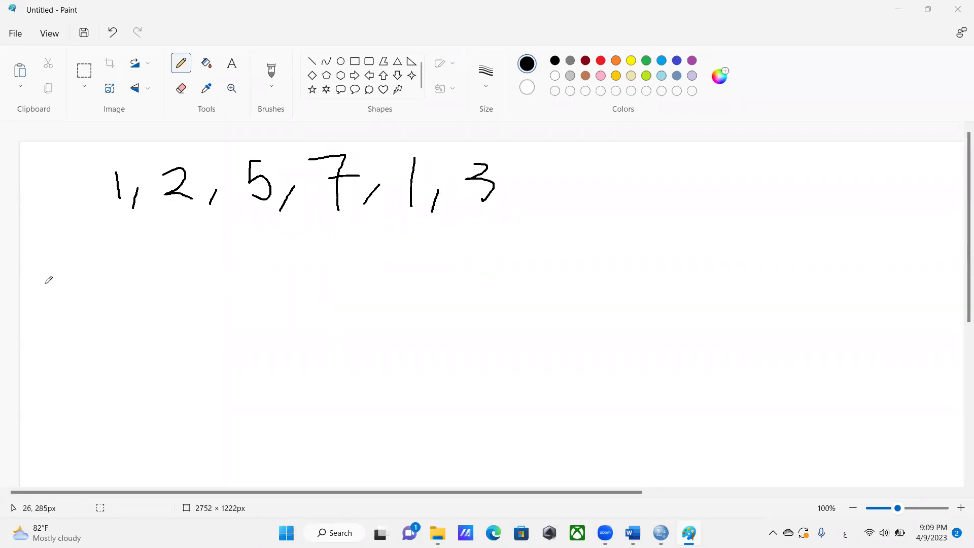
Step: Write the mean calculation = 19/6 = 3.1 in black below the list and circle the 3.1 in red
mouse_move(41, 282)
mouse_down()
mouse_move(61, 283)
mouse_move(67, 296)
mouse_up()
mouse_move(105, 252)
mouse_down()
mouse_move(102, 271)
mouse_move(130, 244)
mouse_move(119, 268)
mouse_move(124, 283)
mouse_move(140, 284)
mouse_move(99, 313)
mouse_up()
mouse_move(164, 277)
mouse_down()
mouse_move(234, 282)
mouse_move(217, 285)
mouse_up()
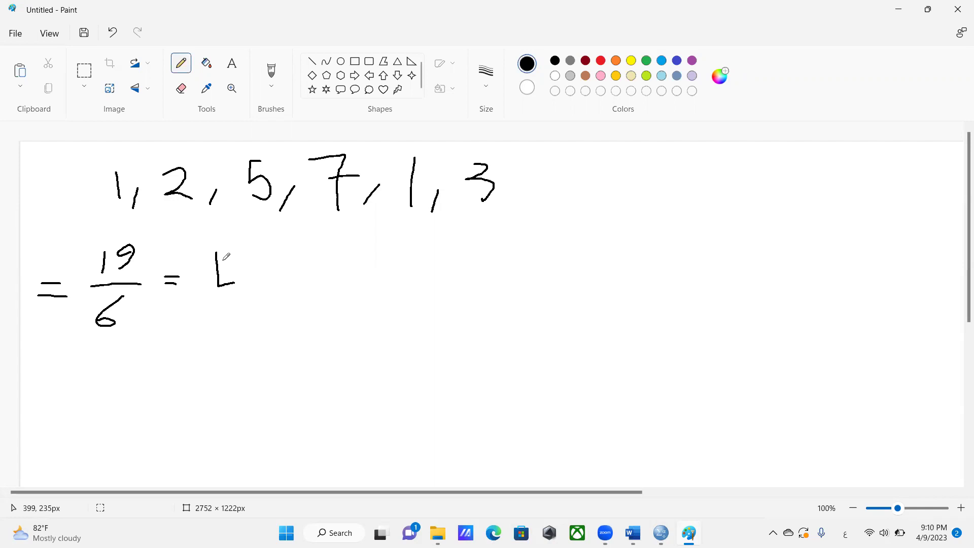
mouse_move(203, 256)
mouse_down()
mouse_move(215, 285)
mouse_move(238, 279)
mouse_move(232, 307)
mouse_move(211, 303)
mouse_up()
click(267, 293)
mouse_move(286, 282)
mouse_down()
mouse_move(300, 282)
mouse_move(284, 241)
mouse_up()
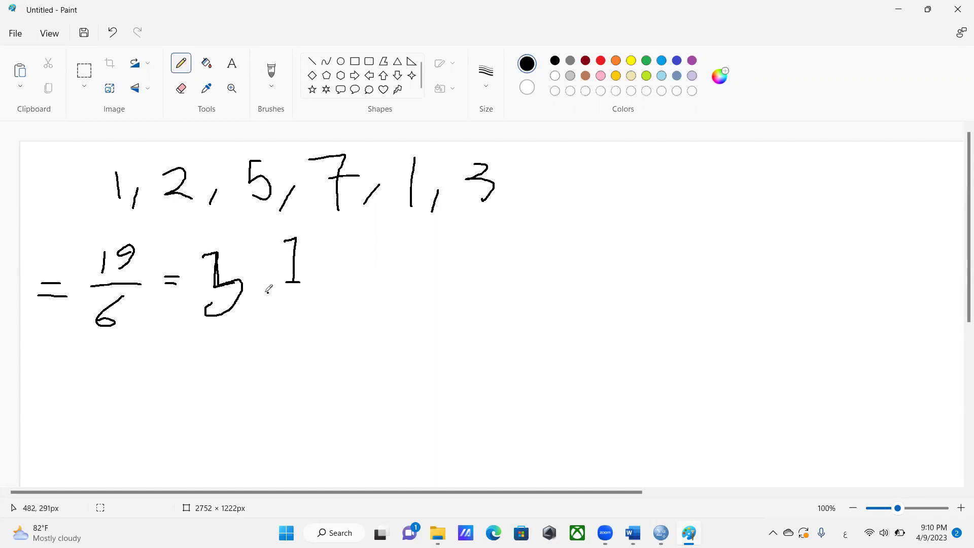
click(601, 60)
mouse_move(316, 291)
mouse_down()
mouse_move(331, 227)
mouse_move(272, 217)
mouse_move(214, 232)
mouse_move(190, 256)
mouse_move(186, 313)
mouse_move(248, 343)
mouse_move(343, 267)
mouse_up()
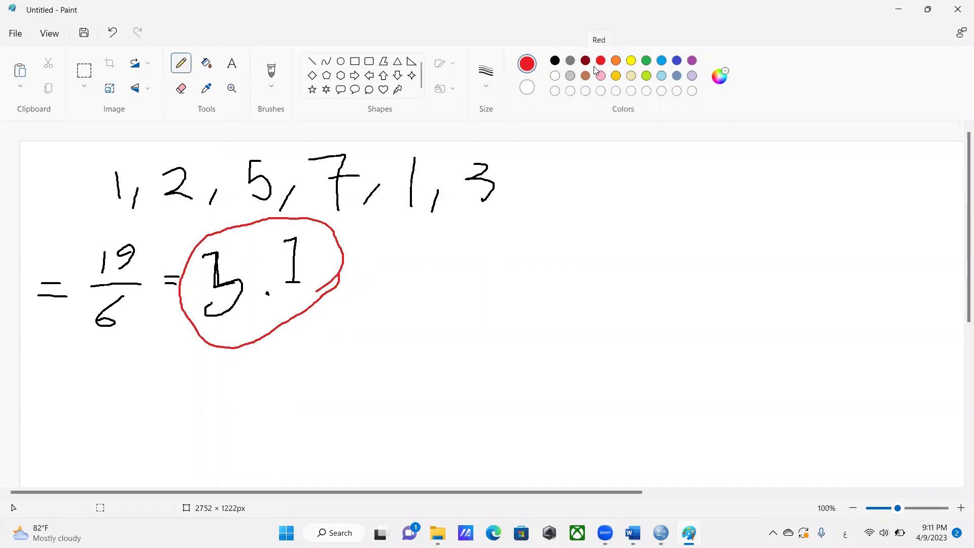
Step: Write the sorted list 1, 1, 2, 3, 5, 7 in black below the mean calculation
click(556, 62)
mouse_move(59, 370)
mouse_down()
mouse_move(69, 397)
mouse_move(112, 390)
mouse_move(125, 400)
mouse_up()
drag(32, 374, 47, 404)
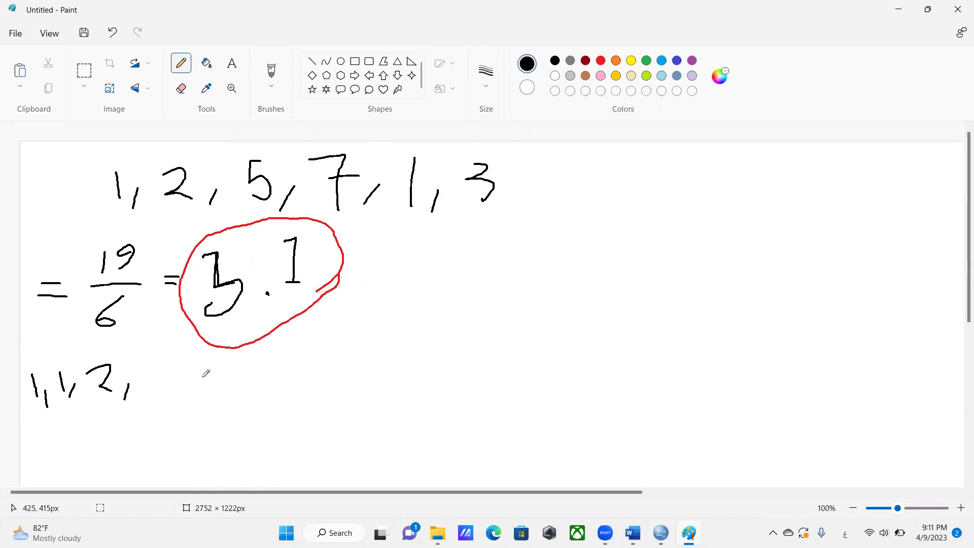
click(149, 370)
mouse_move(150, 371)
mouse_down()
mouse_move(147, 403)
mouse_move(172, 407)
mouse_move(188, 381)
mouse_move(190, 405)
mouse_move(215, 411)
mouse_up()
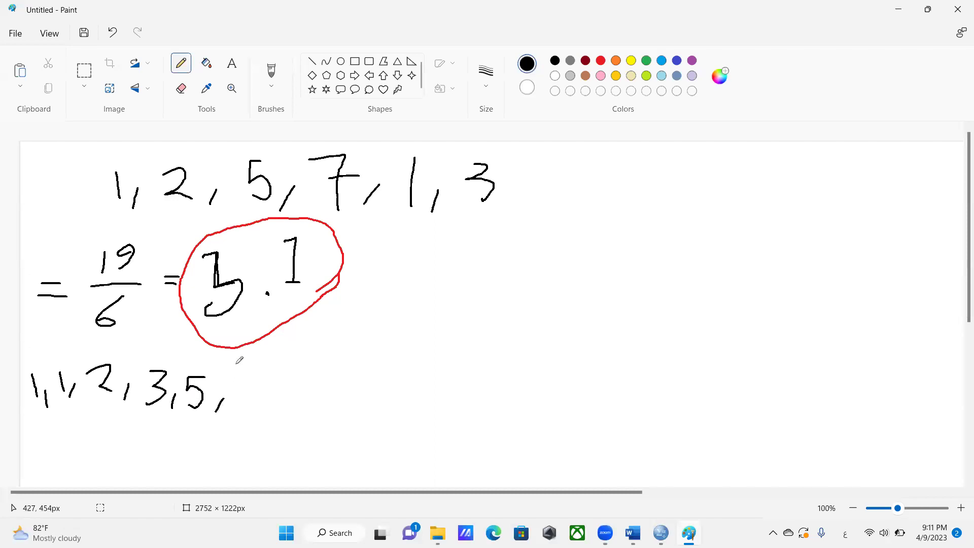
mouse_move(236, 363)
mouse_down()
mouse_move(258, 401)
mouse_move(277, 384)
mouse_up()
Step: Box the middle numbers 2 and 3 of the sorted list in red and write the median 2.5 beneath them
click(601, 61)
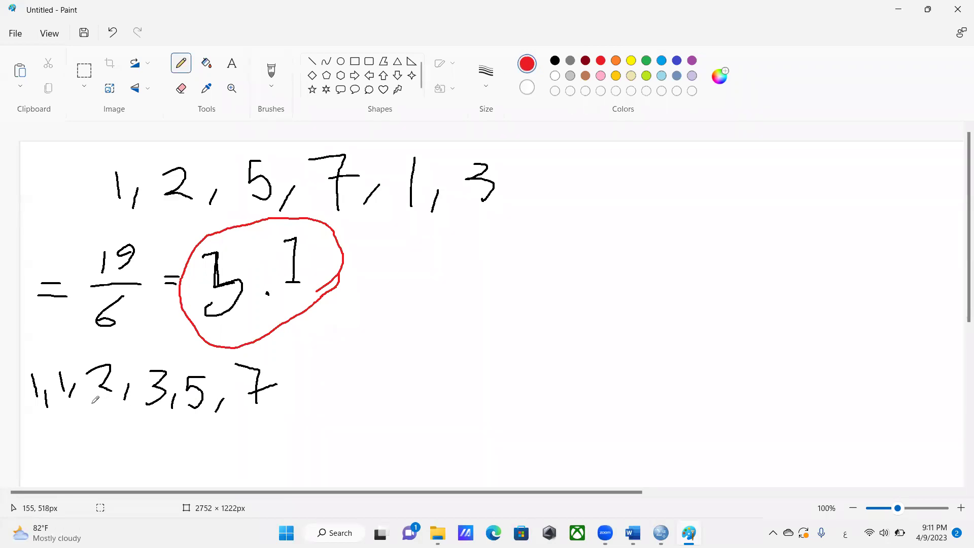
mouse_move(91, 412)
mouse_down()
mouse_move(178, 360)
mouse_move(105, 351)
mouse_move(75, 409)
mouse_move(109, 414)
mouse_up()
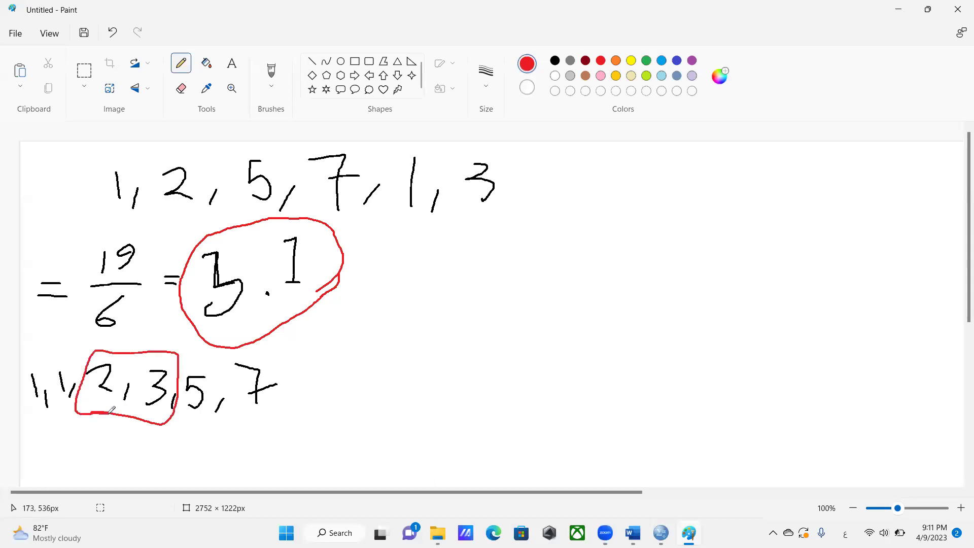
mouse_move(89, 450)
mouse_down()
mouse_move(93, 474)
mouse_move(114, 477)
mouse_up()
click(120, 470)
mouse_move(146, 445)
mouse_down()
mouse_move(123, 449)
mouse_move(135, 454)
mouse_move(133, 484)
mouse_up()
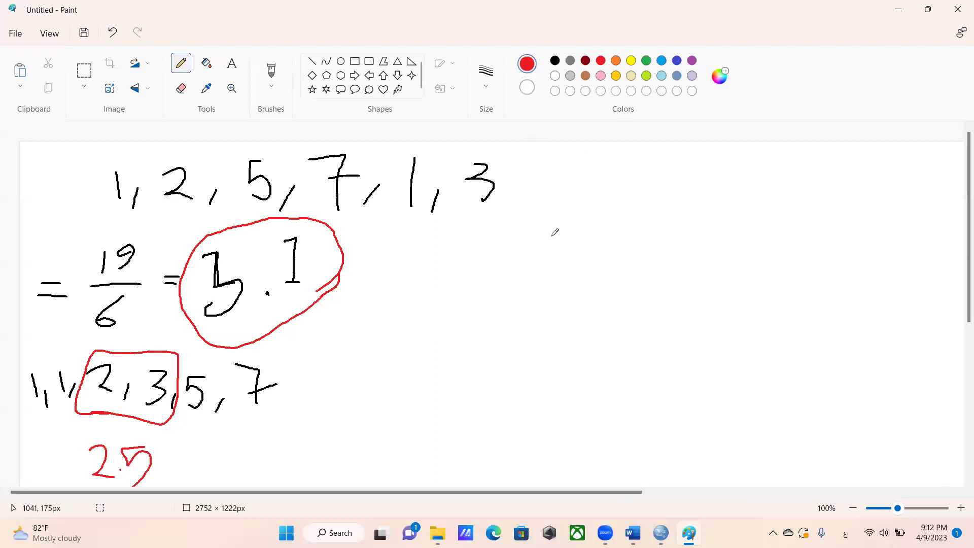
Step: Write a second, widely spread number list in black on the canvas's right half: 7, 1, 50, 30, 2, 100
click(555, 62)
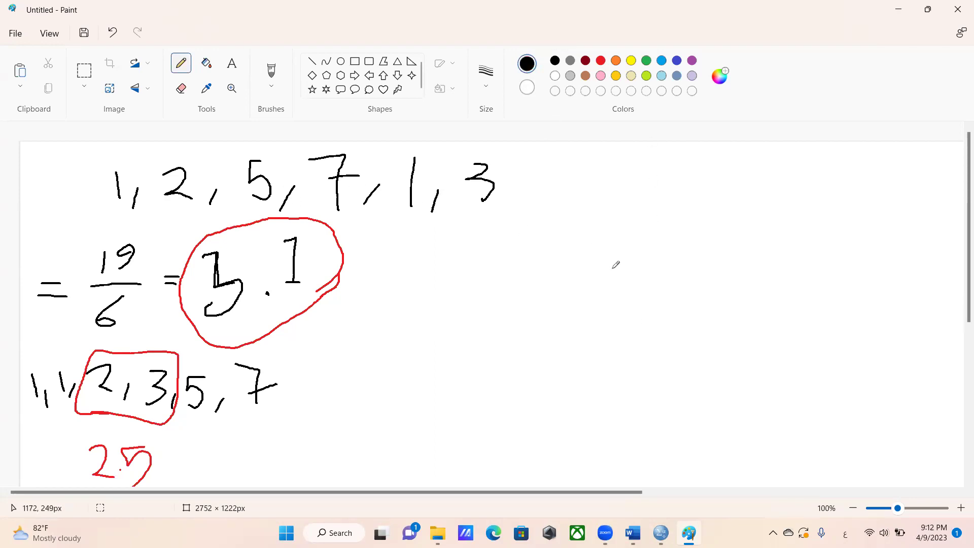
mouse_move(599, 250)
mouse_down()
mouse_move(599, 291)
mouse_move(614, 303)
mouse_up()
drag(658, 258, 645, 294)
mouse_move(685, 259)
mouse_down()
mouse_move(676, 276)
mouse_move(696, 262)
mouse_move(719, 288)
mouse_move(756, 256)
mouse_move(758, 281)
mouse_move(742, 311)
mouse_up()
mouse_move(784, 267)
mouse_down()
mouse_move(805, 280)
mouse_move(781, 267)
mouse_move(816, 306)
mouse_up()
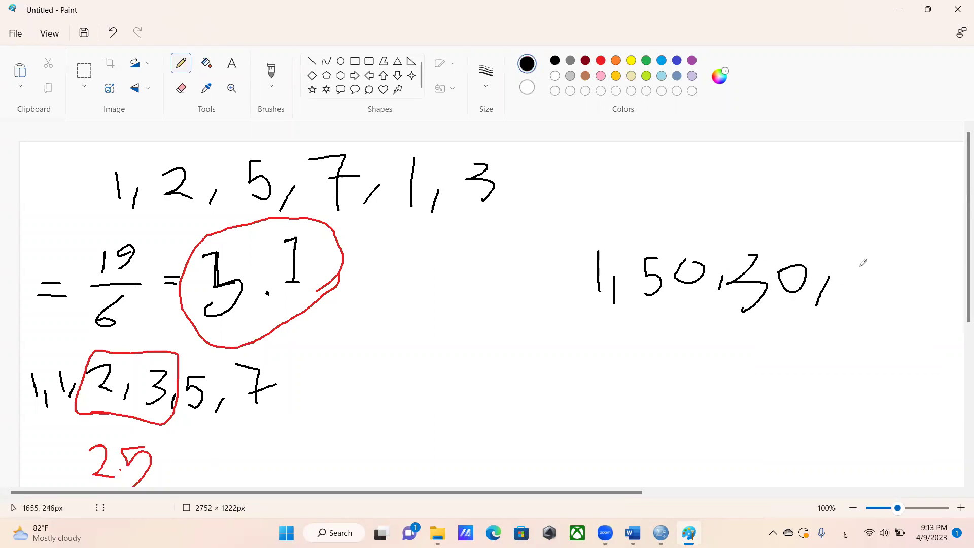
mouse_move(852, 268)
mouse_down()
mouse_move(871, 294)
mouse_move(888, 309)
mouse_up()
mouse_move(911, 262)
mouse_down()
mouse_move(911, 308)
mouse_move(951, 274)
mouse_up()
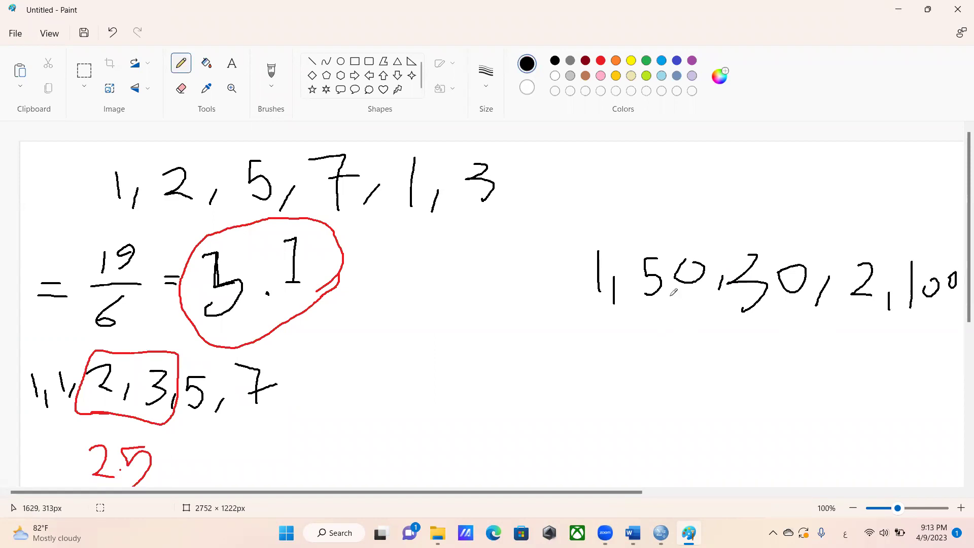
drag(582, 282, 574, 302)
mouse_move(525, 255)
mouse_down()
mouse_move(545, 249)
mouse_move(548, 295)
mouse_move(554, 277)
mouse_up()
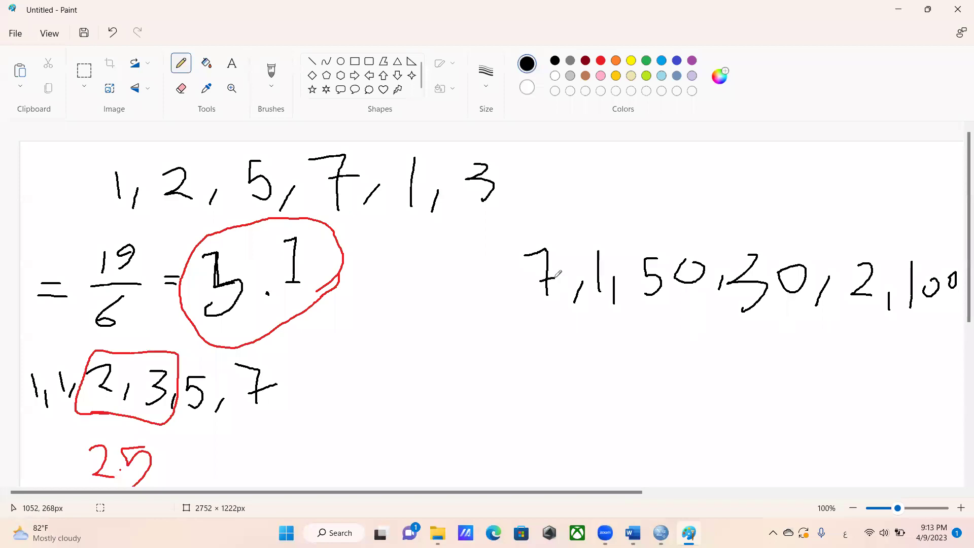
Step: Outline the first number list and the second list starting with 7, 1, 50 in yellow
click(631, 60)
mouse_move(81, 207)
mouse_down()
mouse_move(489, 209)
mouse_move(528, 176)
mouse_move(493, 154)
mouse_move(447, 143)
mouse_move(181, 150)
mouse_move(96, 166)
mouse_move(86, 192)
mouse_move(103, 214)
mouse_up()
drag(490, 314, 963, 353)
mouse_move(504, 322)
mouse_down()
mouse_move(498, 318)
mouse_move(622, 221)
mouse_up()
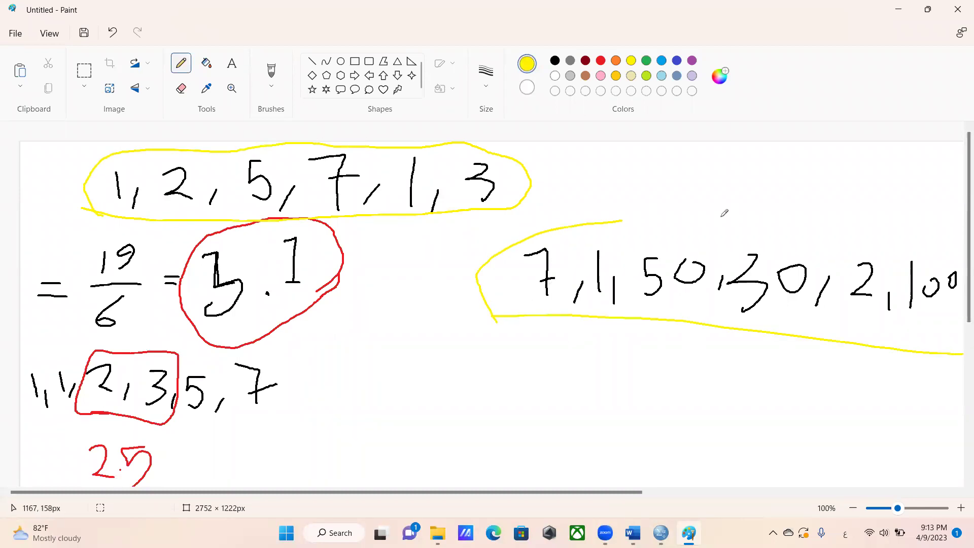
drag(724, 213, 961, 284)
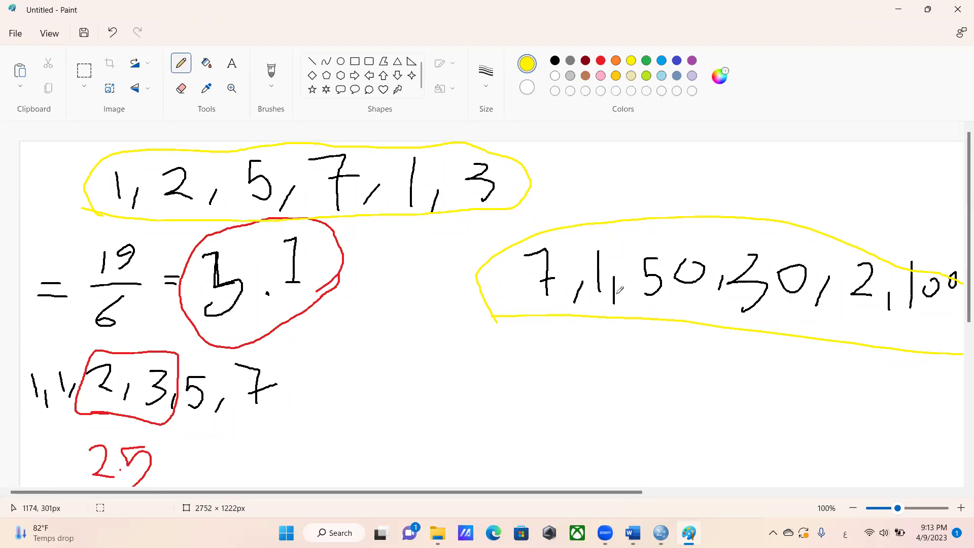
Step: Add two yellow check marks before the second list and a yellow scribbled spot after the first list
drag(442, 297, 515, 259)
mouse_move(448, 328)
mouse_down()
mouse_move(458, 341)
mouse_move(514, 280)
mouse_up()
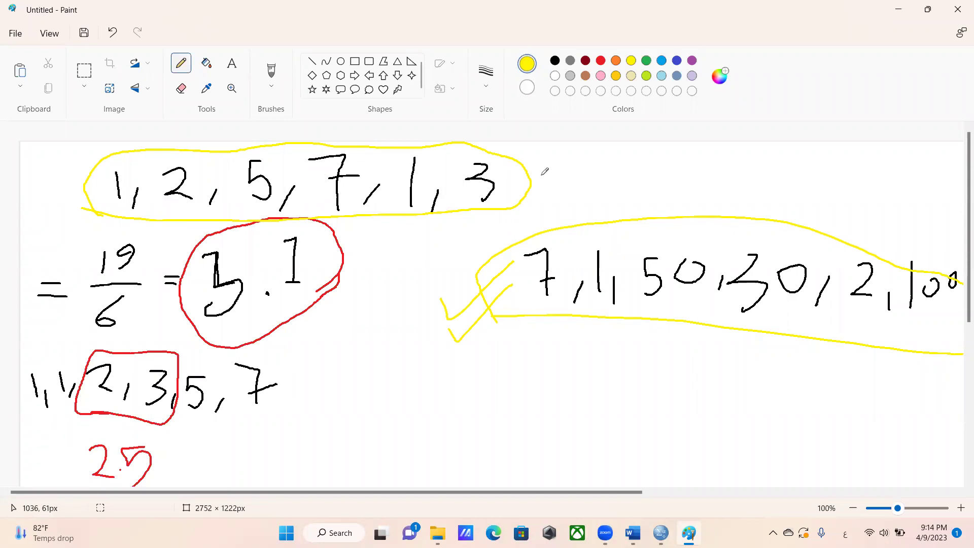
mouse_move(547, 157)
mouse_down()
mouse_move(557, 171)
mouse_move(541, 161)
mouse_move(544, 177)
mouse_up()
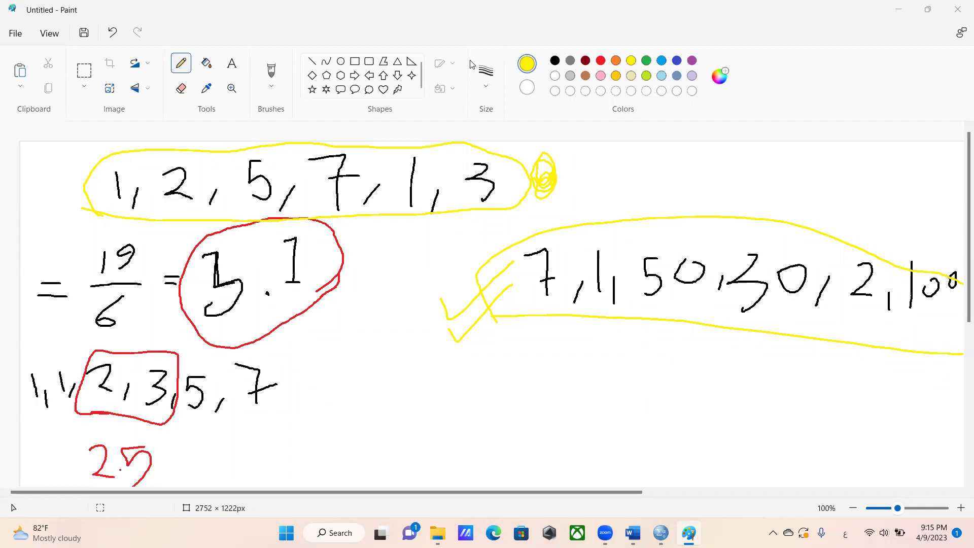
Step: Mark the beginning of the first list, before its leading 1, with a heavy red scribble
click(600, 61)
drag(64, 184, 118, 150)
mouse_move(90, 193)
mouse_down()
mouse_move(55, 221)
mouse_move(80, 178)
mouse_move(116, 151)
mouse_move(55, 203)
mouse_up()
Step: Write the squared deviations (1−3.1)² + (2−3.1)² + ... in red below the second list
mouse_move(426, 351)
mouse_down()
mouse_move(441, 374)
mouse_move(474, 355)
mouse_move(483, 365)
mouse_move(471, 367)
mouse_move(501, 375)
mouse_up()
click(492, 361)
drag(512, 342, 514, 378)
mouse_move(522, 337)
mouse_down()
mouse_move(546, 359)
mouse_move(540, 374)
mouse_up()
mouse_move(573, 339)
mouse_down()
mouse_move(551, 371)
mouse_move(550, 391)
mouse_up()
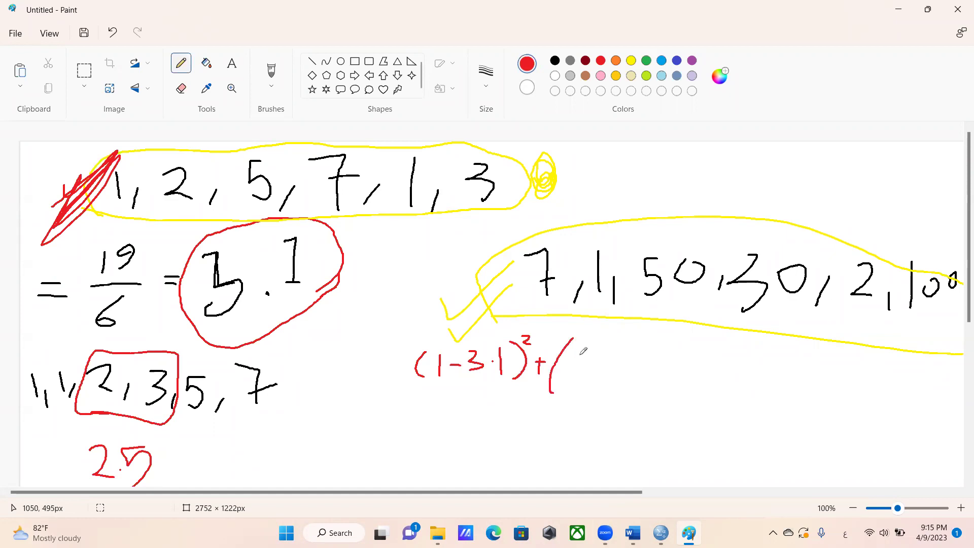
mouse_move(576, 355)
mouse_down()
mouse_move(588, 373)
mouse_move(632, 352)
mouse_move(618, 370)
mouse_up()
click(637, 366)
click(658, 342)
mouse_move(658, 343)
mouse_down()
mouse_move(649, 379)
mouse_move(668, 345)
mouse_move(663, 372)
mouse_move(685, 348)
mouse_move(651, 386)
mouse_move(709, 375)
mouse_move(697, 382)
mouse_up()
click(724, 377)
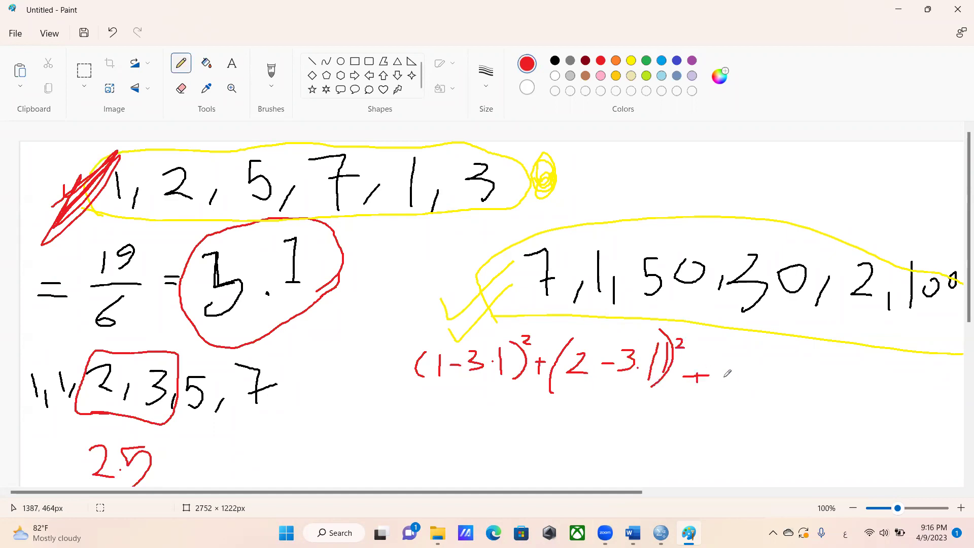
click(731, 380)
click(746, 378)
Step: Underline the final 3 of the first list in red and add its term + (3−3.1)² to the formula
mouse_move(506, 199)
mouse_down()
mouse_move(470, 201)
mouse_move(493, 206)
mouse_up()
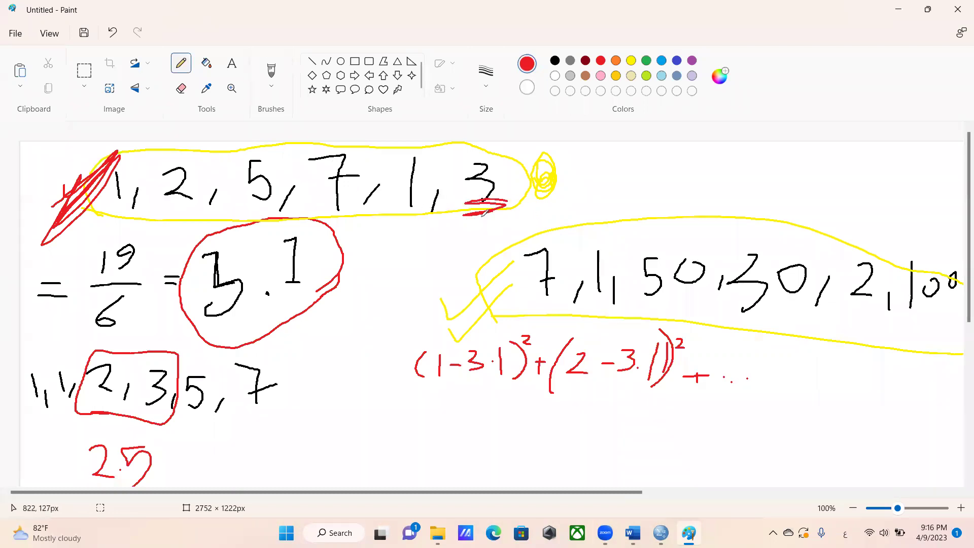
mouse_move(782, 370)
mouse_down()
mouse_move(757, 369)
mouse_move(763, 381)
mouse_up()
drag(812, 346, 821, 398)
mouse_move(823, 355)
mouse_down()
mouse_move(839, 378)
mouse_move(818, 392)
mouse_move(872, 376)
mouse_move(931, 381)
mouse_up()
click(901, 375)
drag(929, 339, 944, 348)
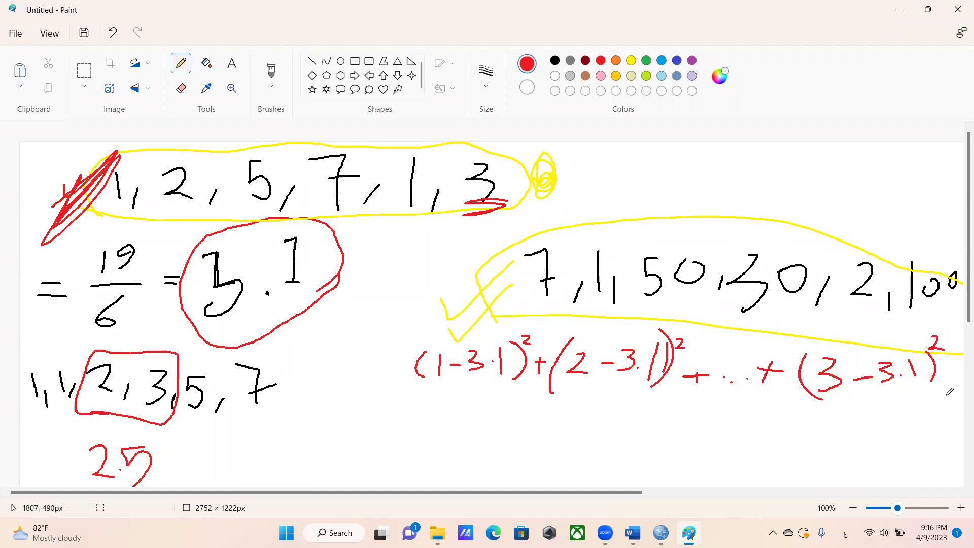
Step: Complete the standard deviation formula in red with a denominator of 6−1, an enclosing square root and an equals sign
drag(398, 399, 442, 396)
drag(525, 398, 953, 439)
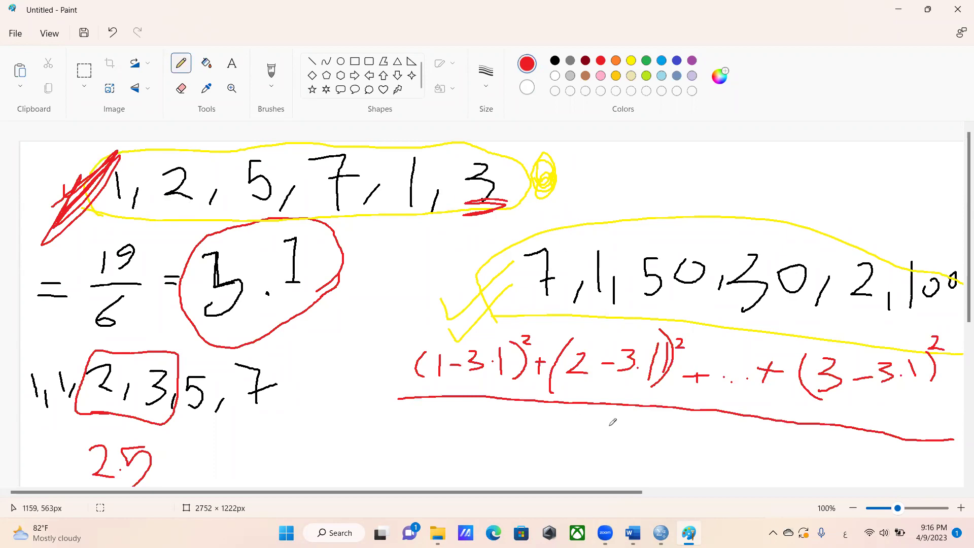
mouse_move(616, 413)
mouse_down()
mouse_move(617, 436)
mouse_move(594, 434)
mouse_move(659, 448)
mouse_up()
mouse_move(330, 384)
mouse_down()
mouse_move(350, 379)
mouse_move(344, 391)
mouse_move(383, 456)
mouse_move(390, 316)
mouse_move(562, 331)
mouse_move(959, 332)
mouse_up()
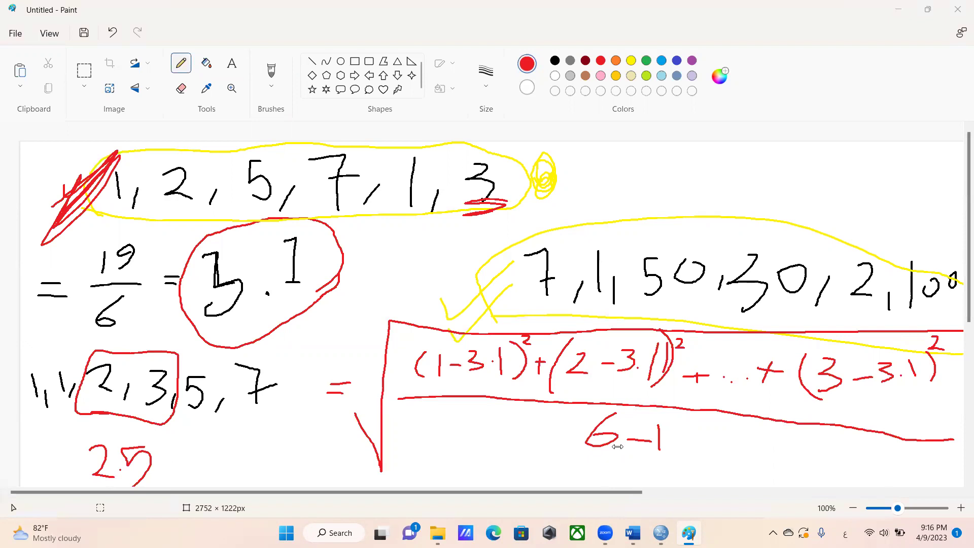
Step: Switch to the SPSS output and examine the Statistics table of the Frequencies results
mouse_move(660, 532)
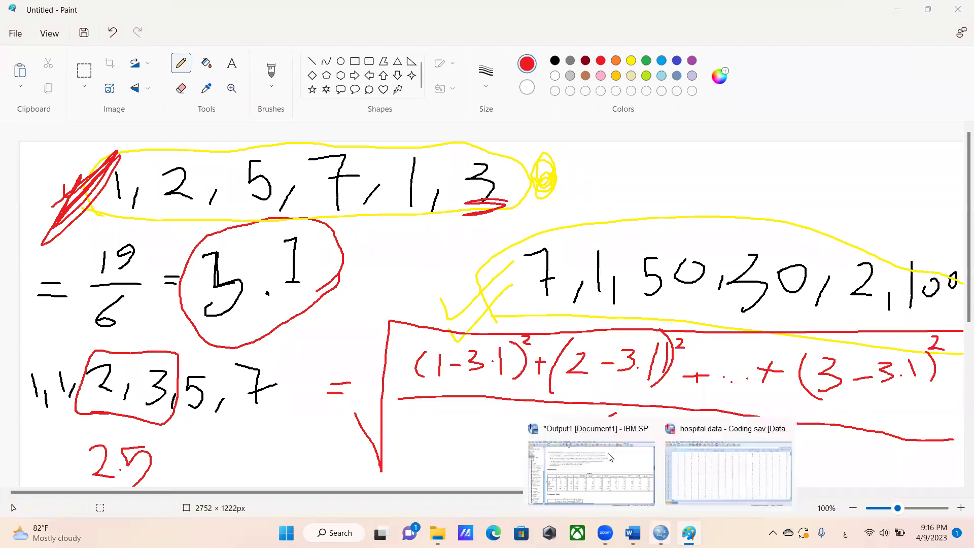
click(595, 456)
click(205, 401)
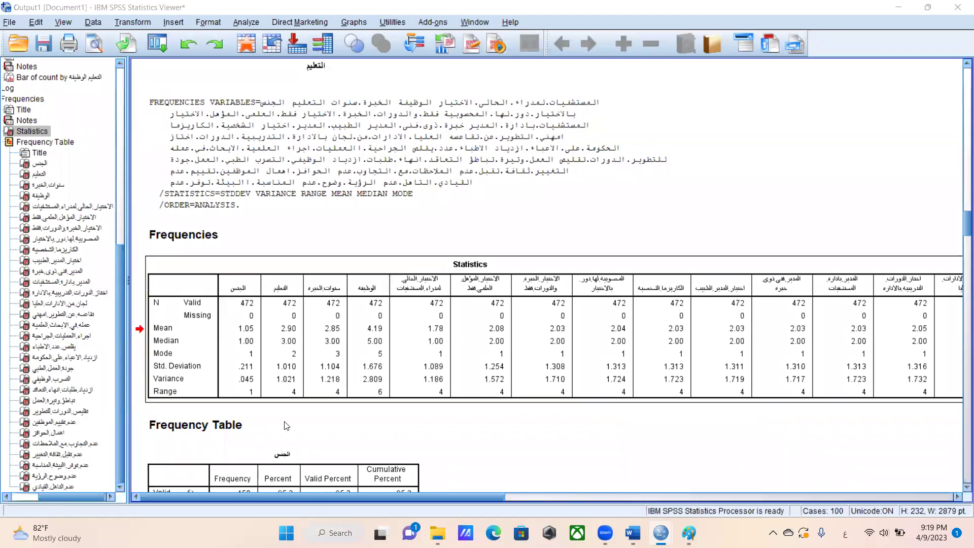
Step: Open a new blank Paint canvas through the computer's search and draw three thin black vertical strokes near its upper-left corner
click(334, 532)
click(296, 143)
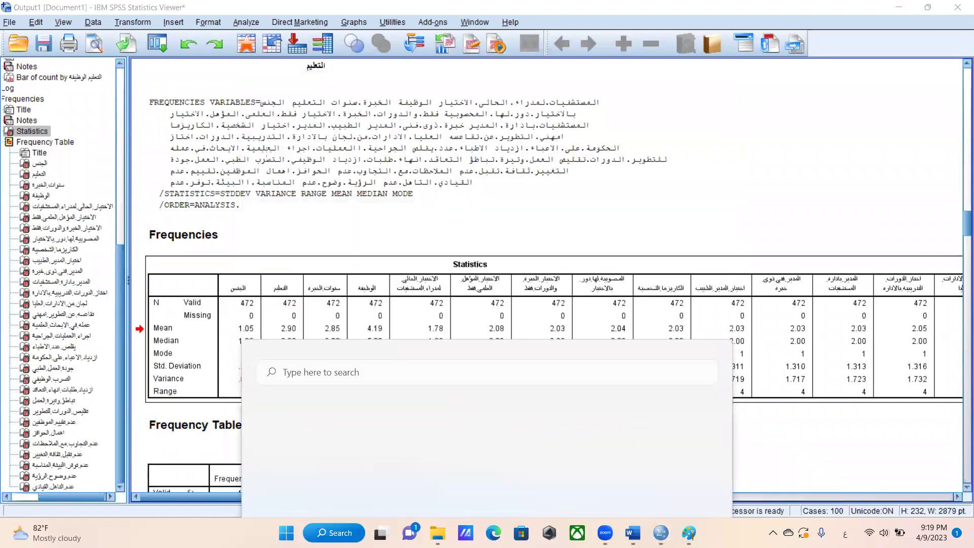
mouse_move(72, 171)
mouse_down()
mouse_move(71, 192)
mouse_move(93, 200)
mouse_up()
drag(125, 166, 125, 207)
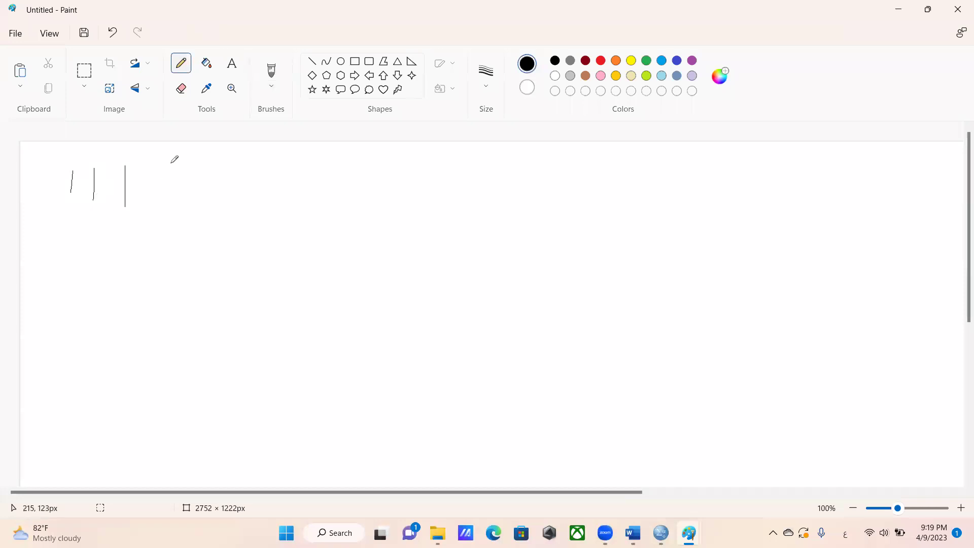
Step: Set the pencil to 4px and continue the row with five black strokes, a horizontal dash and the number 5
click(485, 84)
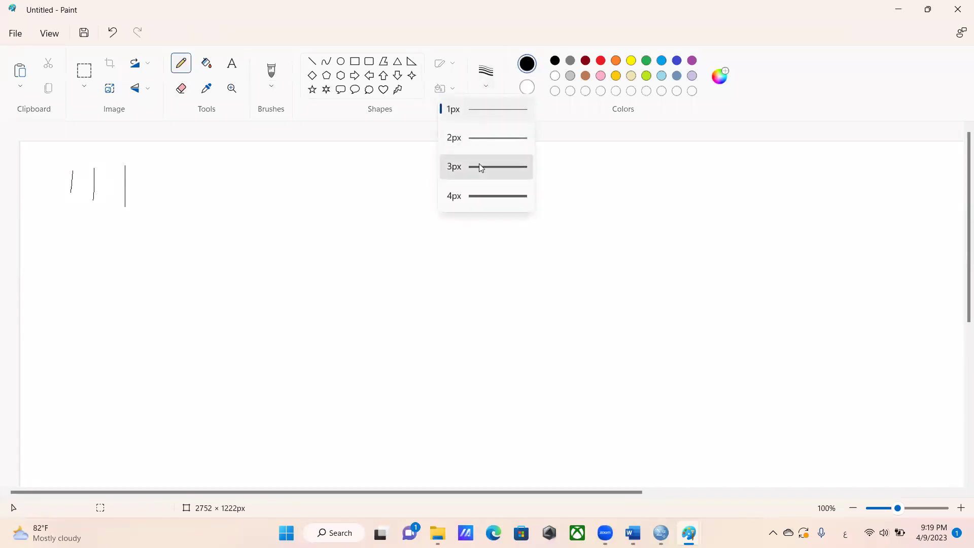
click(471, 196)
mouse_move(149, 169)
mouse_down()
mouse_move(150, 198)
mouse_move(176, 183)
mouse_move(180, 205)
mouse_up()
drag(239, 163, 257, 221)
drag(336, 165, 349, 221)
mouse_move(463, 153)
mouse_down()
mouse_move(466, 207)
mouse_move(573, 193)
mouse_up()
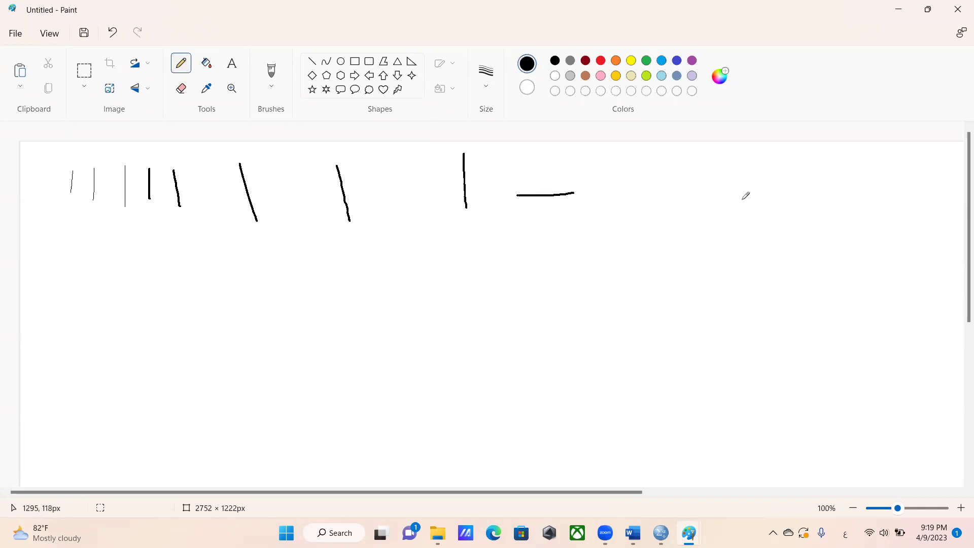
mouse_move(766, 166)
mouse_down()
mouse_move(749, 173)
mouse_move(739, 216)
mouse_up()
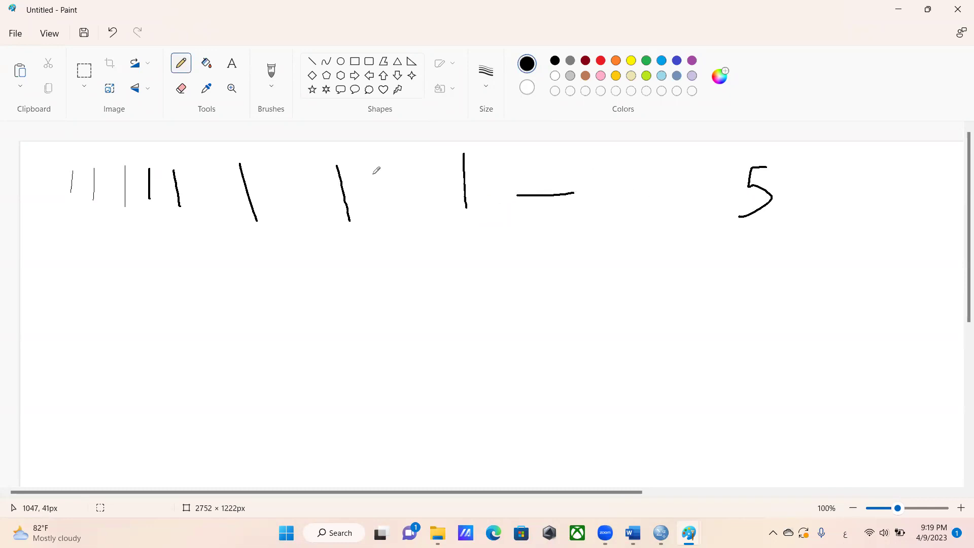
Step: Circle the stroke before the dash in red, then draw a red bracket under the dash and 5, labelled 200
click(601, 61)
mouse_move(444, 217)
mouse_down()
mouse_move(514, 197)
mouse_move(462, 139)
mouse_move(445, 227)
mouse_move(513, 234)
mouse_up()
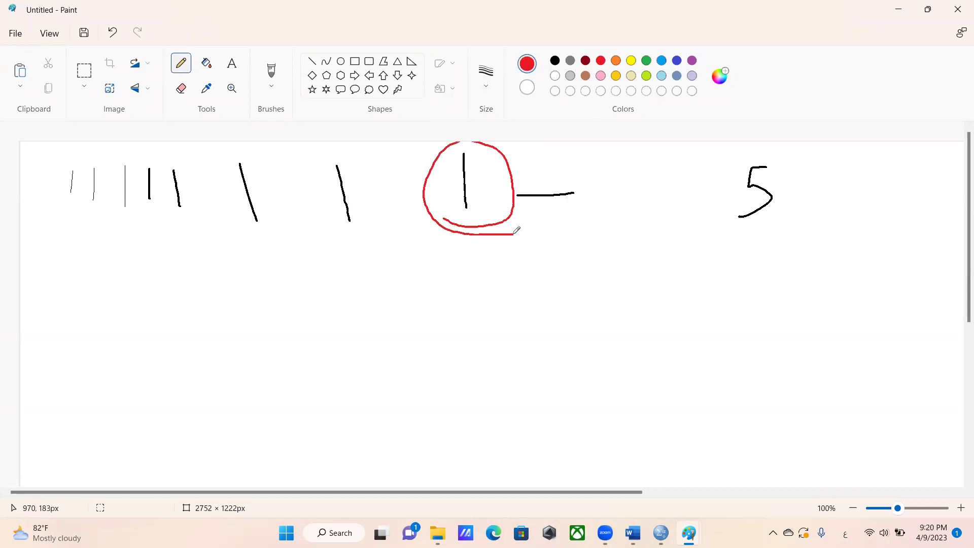
click(548, 244)
drag(558, 265, 848, 288)
mouse_move(635, 317)
mouse_down()
mouse_move(636, 349)
mouse_move(687, 347)
mouse_move(697, 319)
mouse_up()
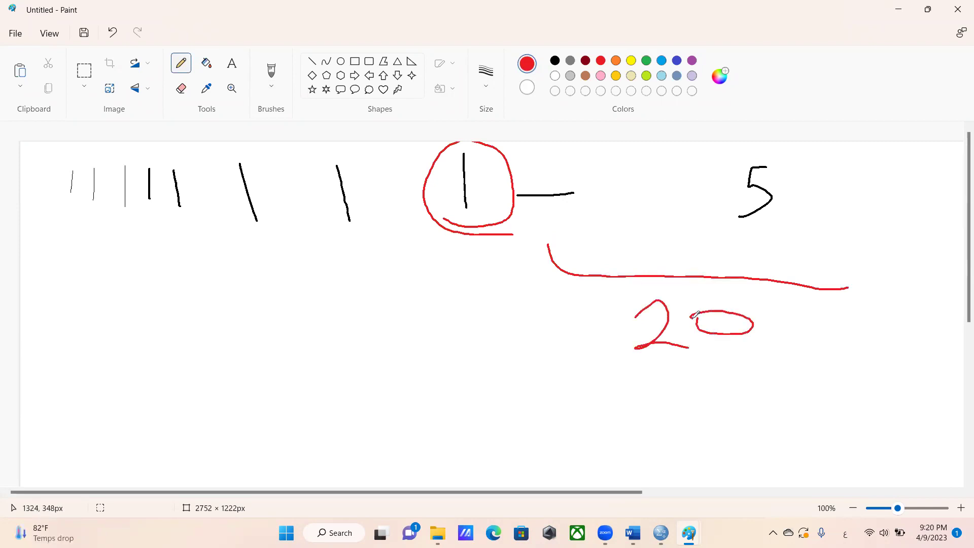
mouse_move(771, 331)
mouse_down()
mouse_move(848, 326)
mouse_move(792, 319)
mouse_up()
Step: Draw a red bracket labelled 200 under the strokes before the circled one, and emphasize the circled stroke with red lines beneath
drag(393, 206, 4, 228)
mouse_move(102, 276)
mouse_down()
mouse_move(155, 268)
mouse_move(159, 317)
mouse_up()
mouse_move(187, 278)
mouse_down()
mouse_move(208, 287)
mouse_move(190, 277)
mouse_move(254, 277)
mouse_move(235, 283)
mouse_up()
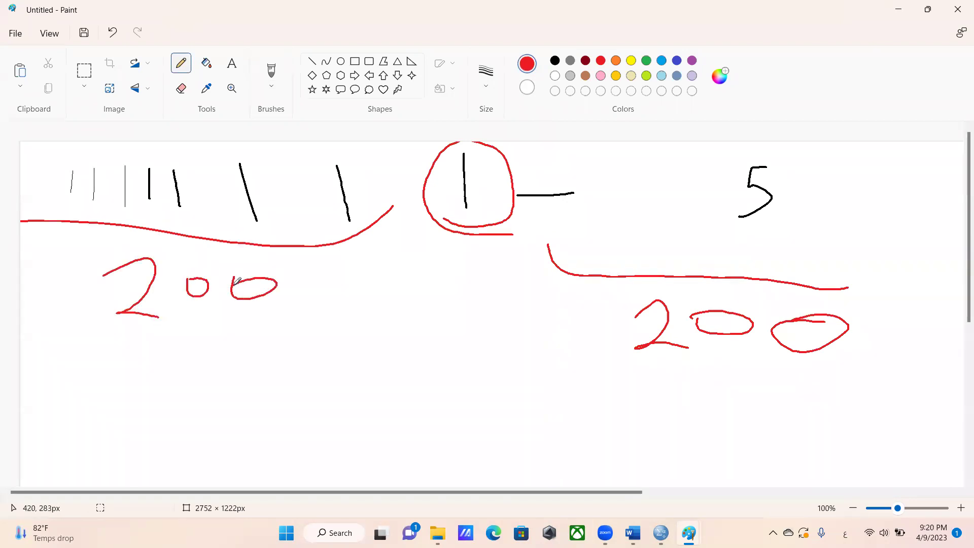
mouse_move(450, 221)
mouse_down()
mouse_move(550, 241)
mouse_move(522, 257)
mouse_move(456, 256)
mouse_up()
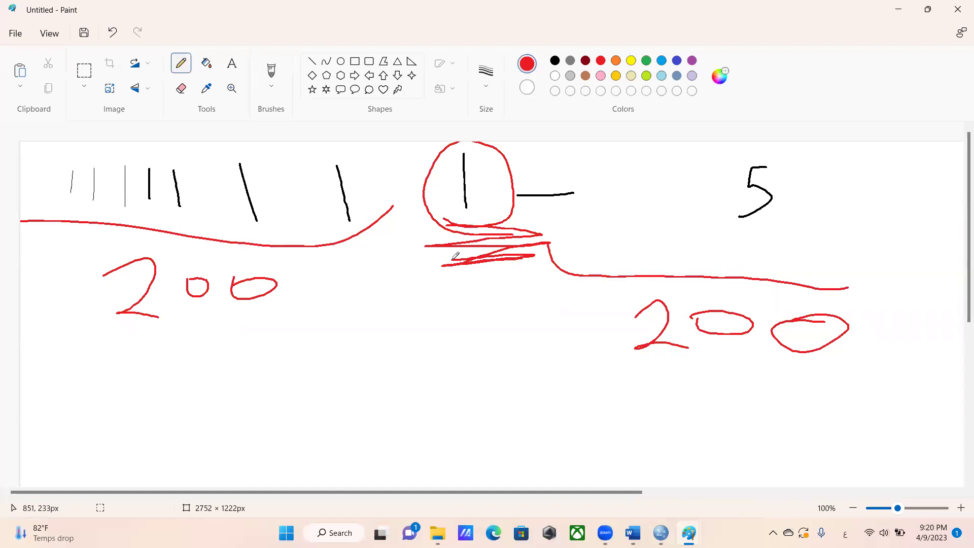
Step: Draw a red downward arrow from the emphasized circled stroke and write "median" in red beneath it
mouse_move(463, 271)
mouse_down()
mouse_move(456, 333)
mouse_move(439, 316)
mouse_move(475, 310)
mouse_up()
mouse_move(386, 371)
mouse_down()
mouse_move(398, 390)
mouse_move(415, 365)
mouse_move(463, 354)
mouse_move(451, 396)
mouse_move(474, 360)
mouse_move(519, 356)
mouse_move(542, 373)
mouse_move(552, 410)
mouse_up()
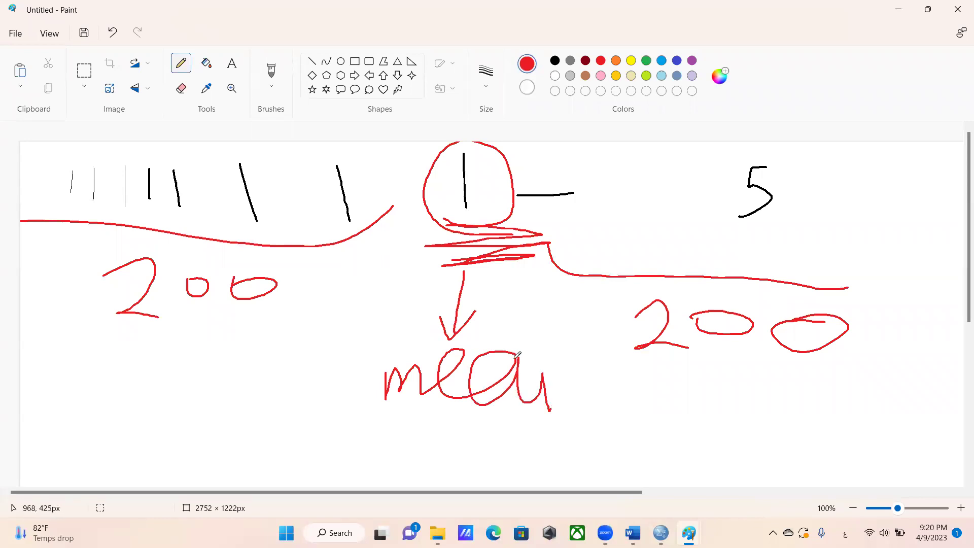
mouse_move(517, 303)
mouse_down()
mouse_move(518, 385)
mouse_move(582, 384)
mouse_move(591, 407)
mouse_move(613, 386)
mouse_move(632, 408)
mouse_up()
click(539, 354)
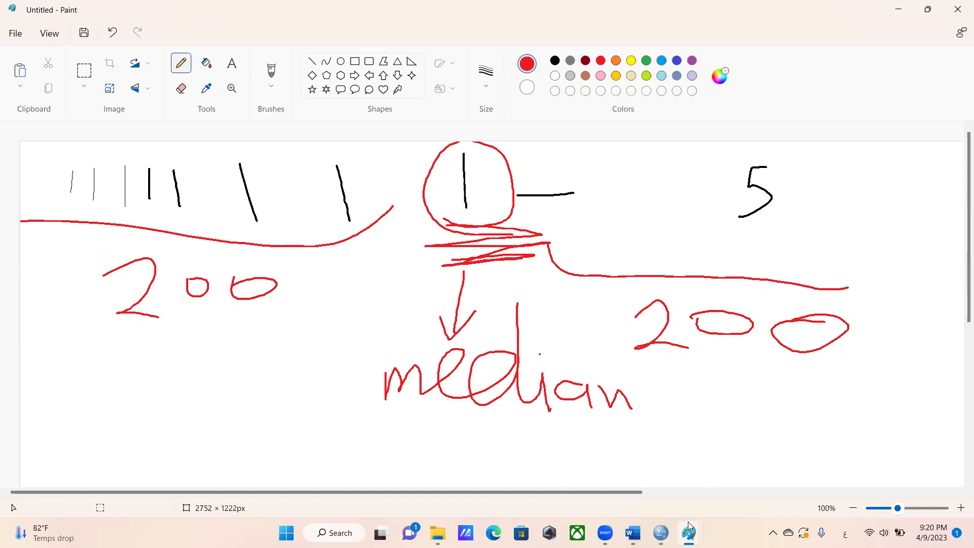
Step: Switch to the SPSS output and compare the Statistics table's mean, median and standard deviation with the variables' frequency tables
key(alt+Tab)
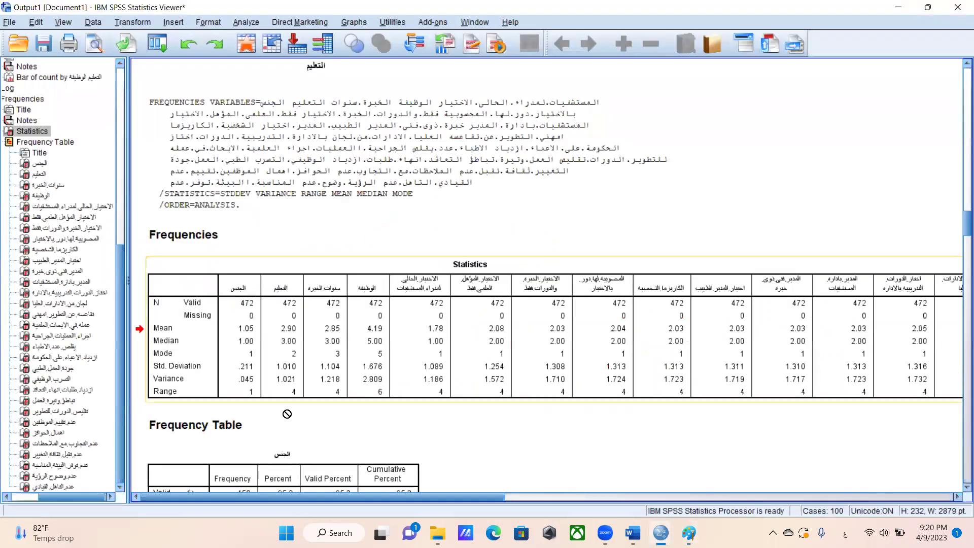
click(260, 462)
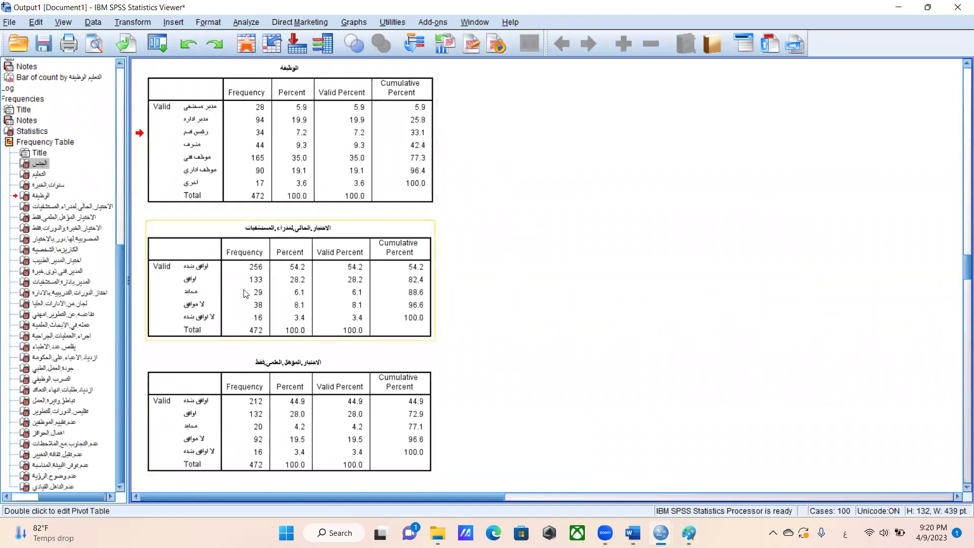
click(305, 275)
scroll(304, 275, up, 6)
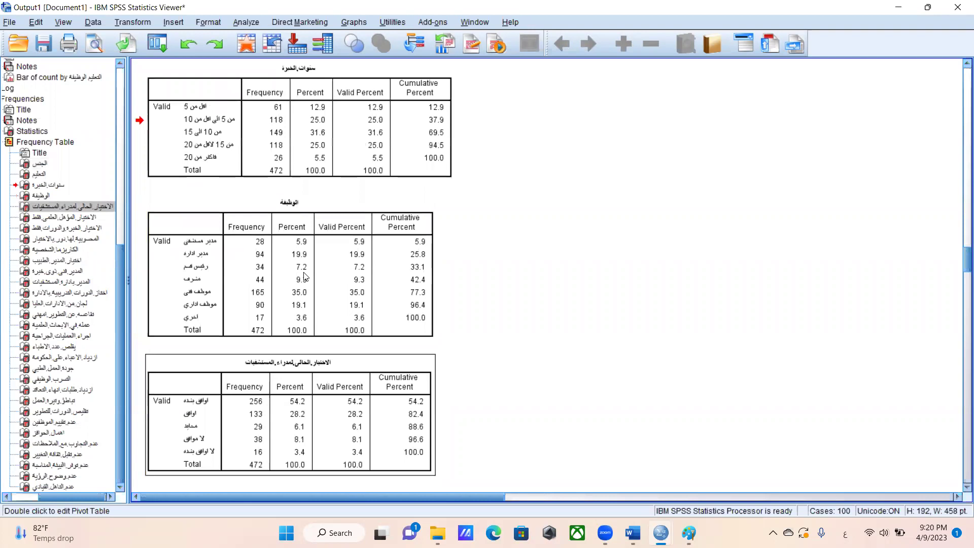
scroll(305, 276, up, 3)
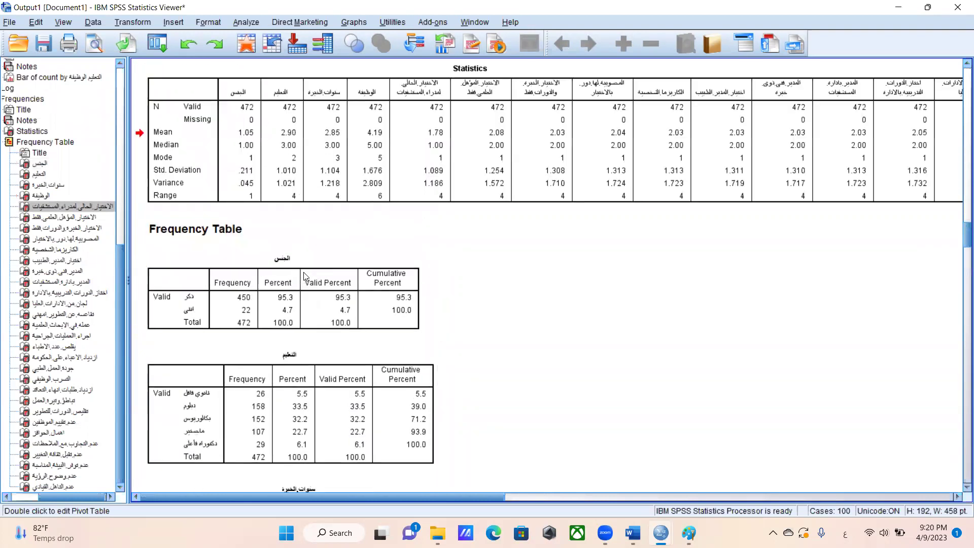
click(444, 99)
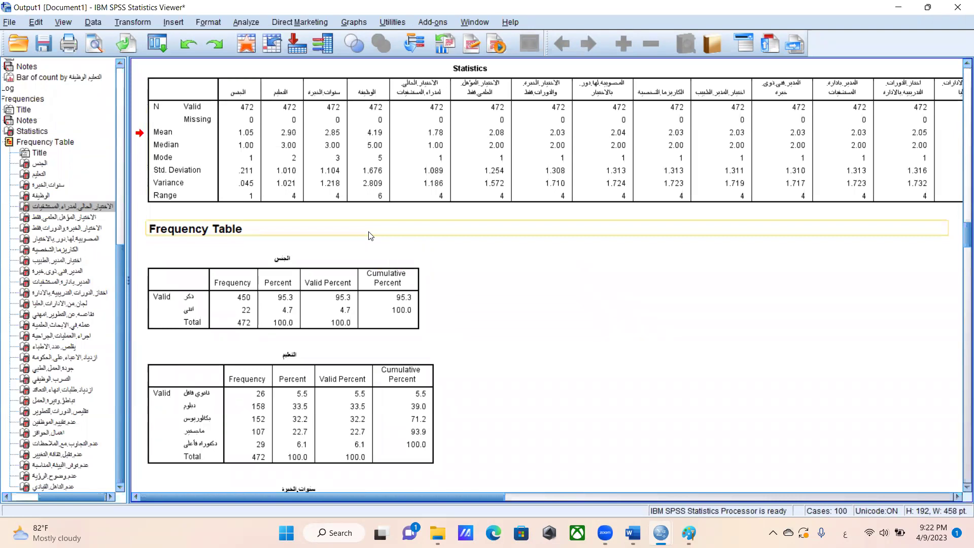
click(548, 144)
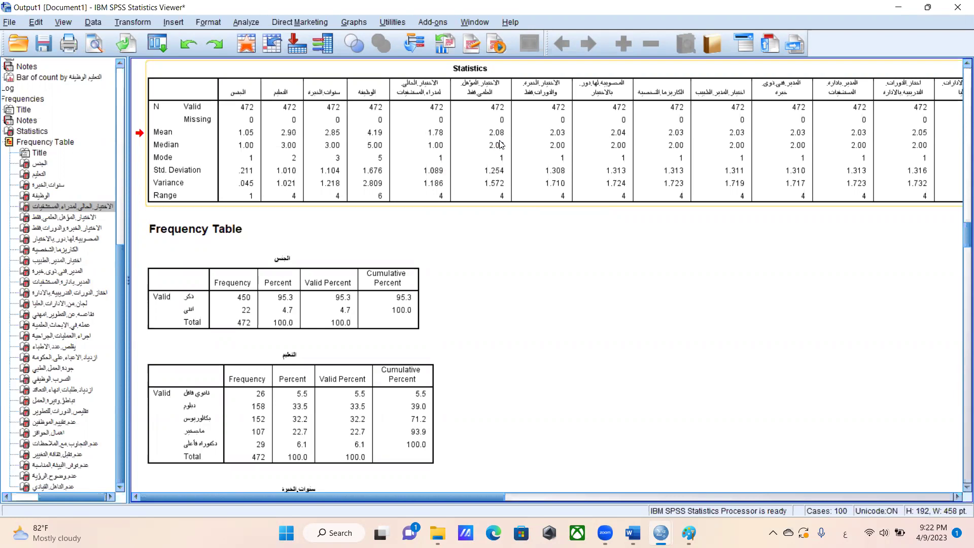
Step: Examine the response distributions from the التعليم table through the الاختيار.المؤهل.العلمي.فقط table, then return to the Statistics table
click(254, 446)
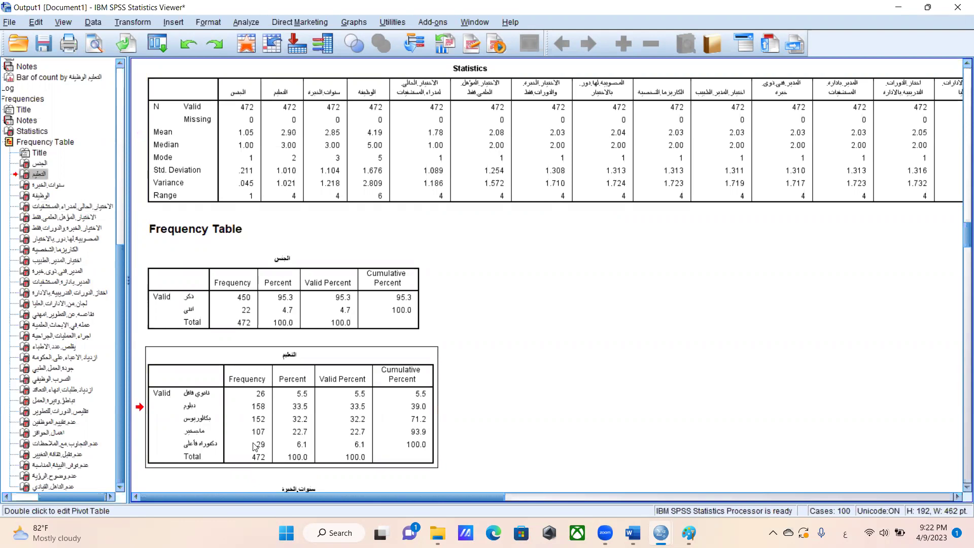
scroll(254, 447, down, 8)
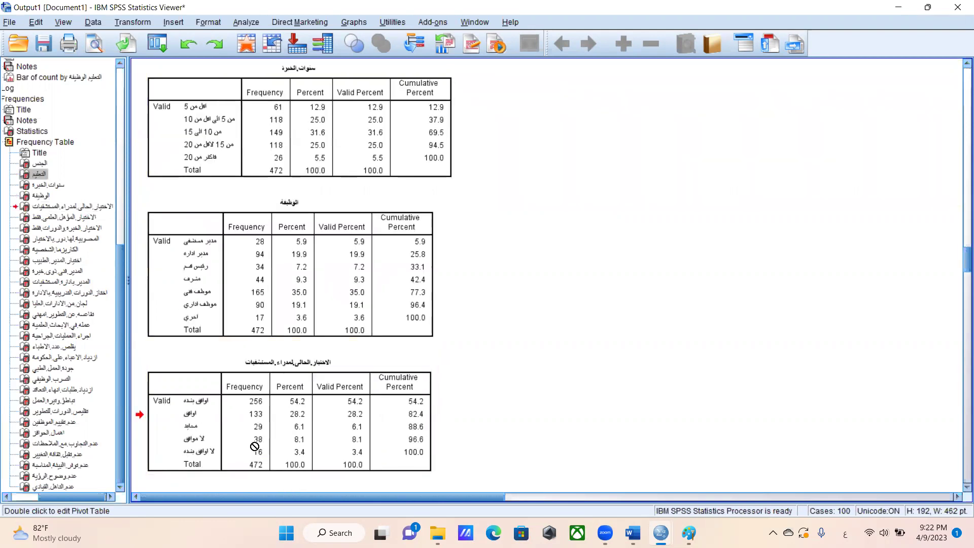
scroll(256, 445, down, 8)
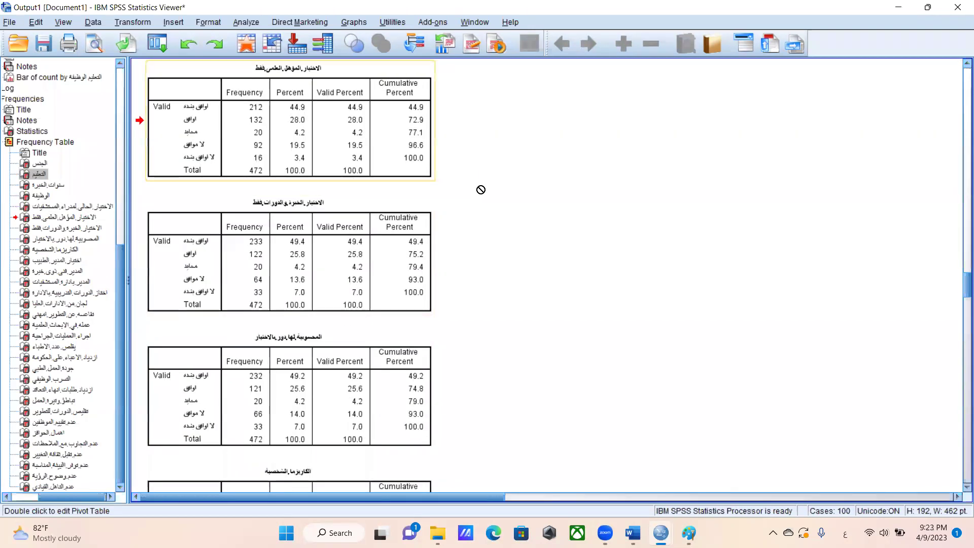
click(323, 86)
scroll(322, 85, up, 3)
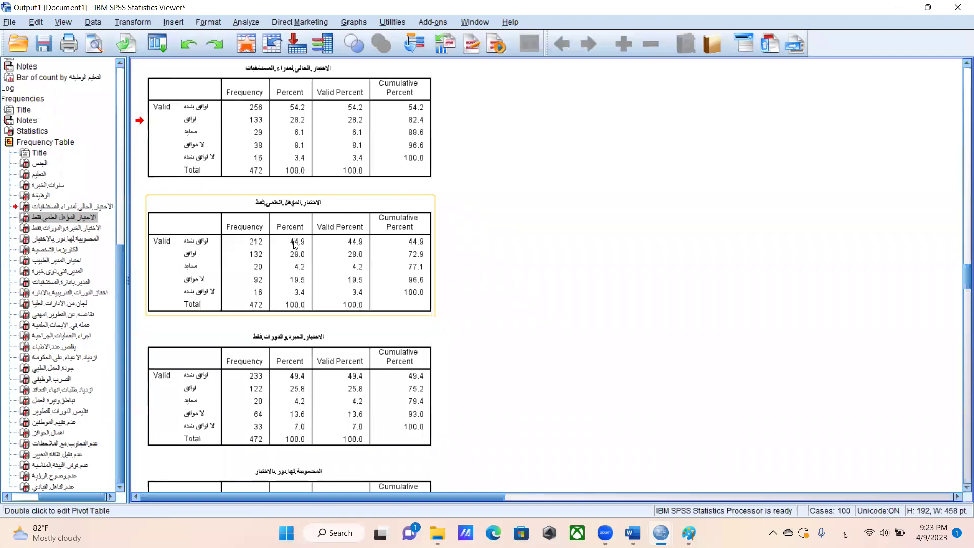
click(295, 255)
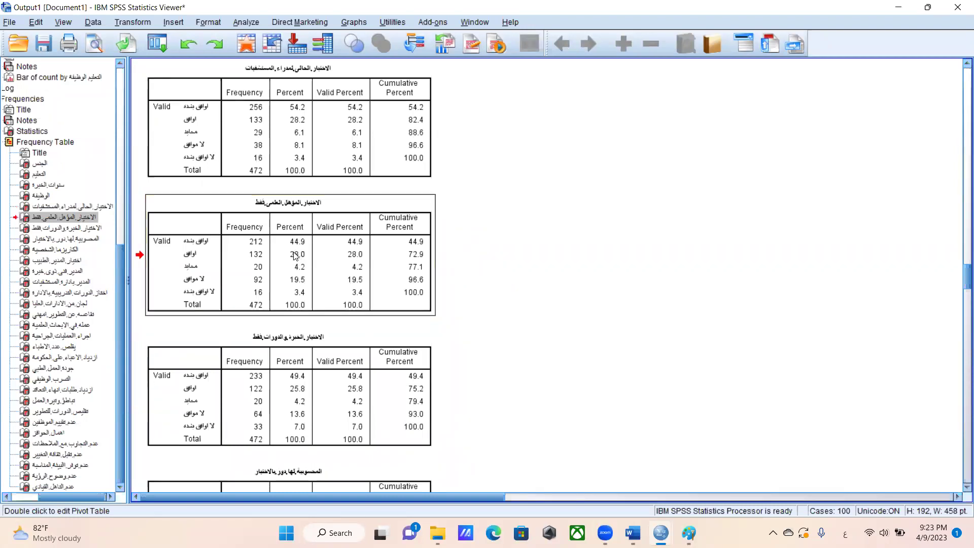
scroll(295, 256, up, 10)
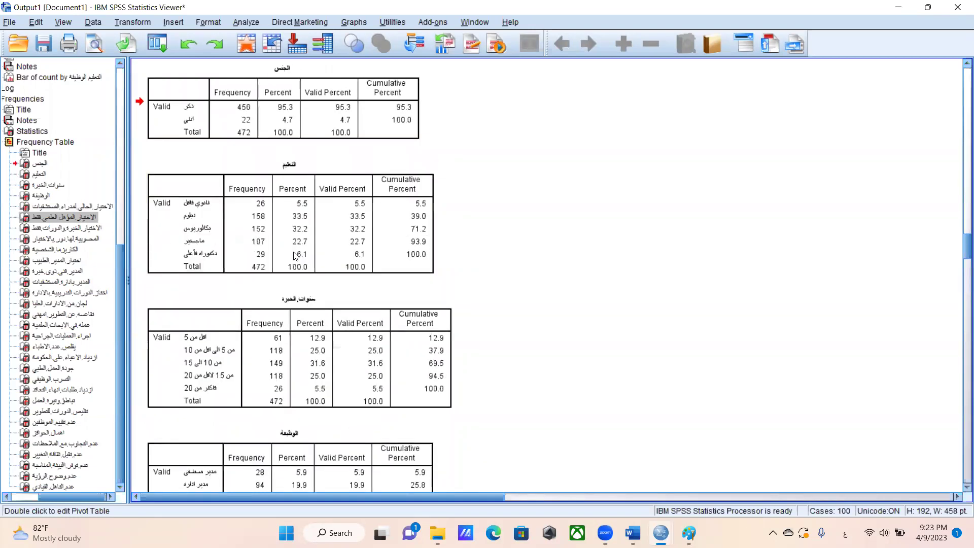
scroll(295, 256, up, 3)
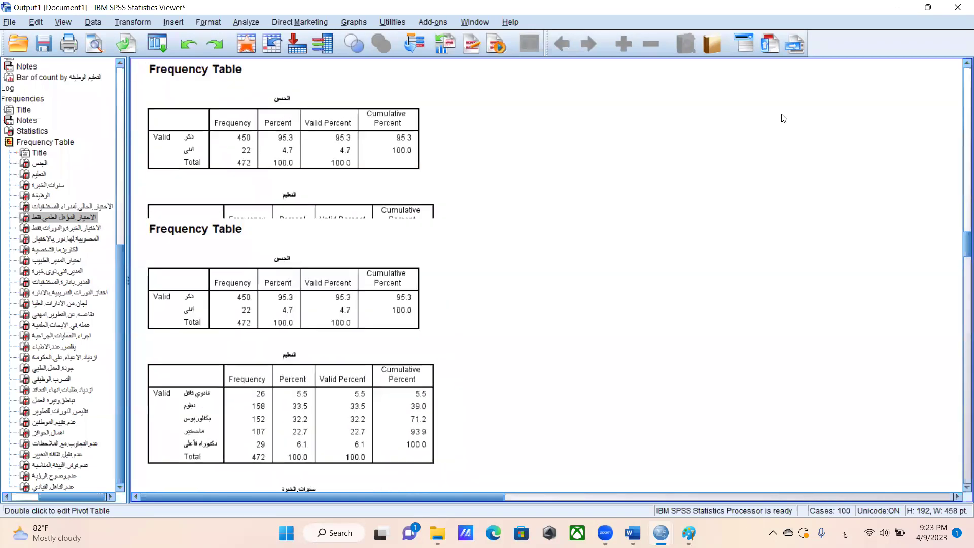
drag(550, 109, 762, 329)
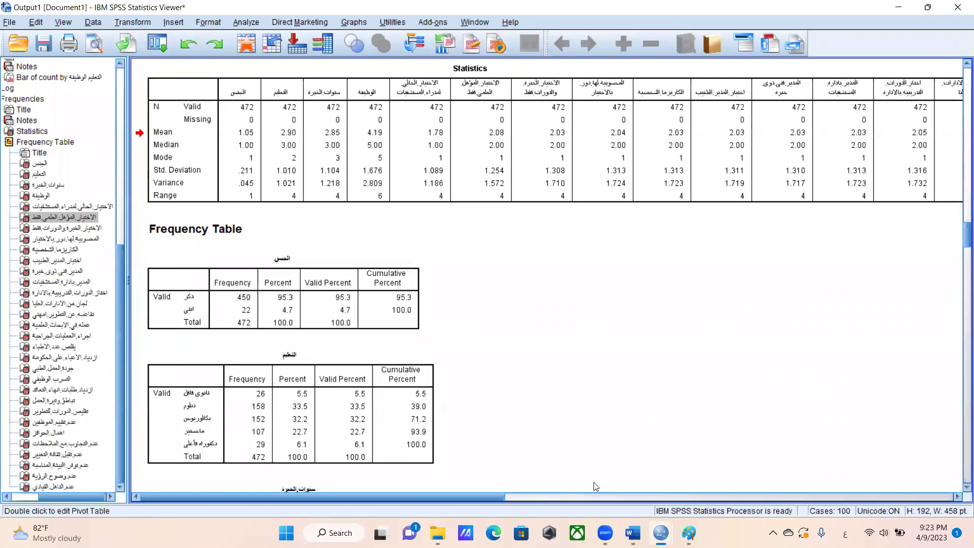
Step: Switch to the Word document and enter 1.7 in the المتوسط column for statement 1 of the last table
key(alt+Tab)
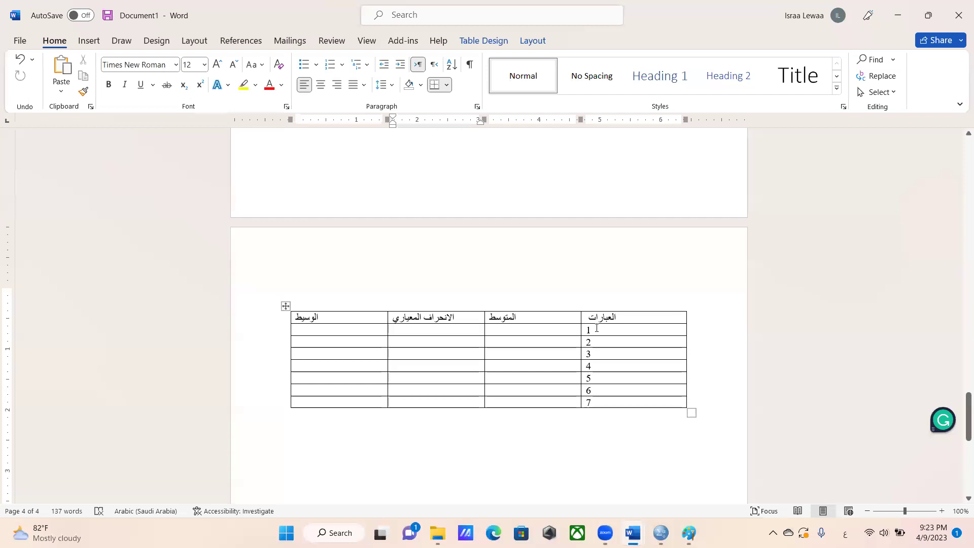
shift+click(609, 402)
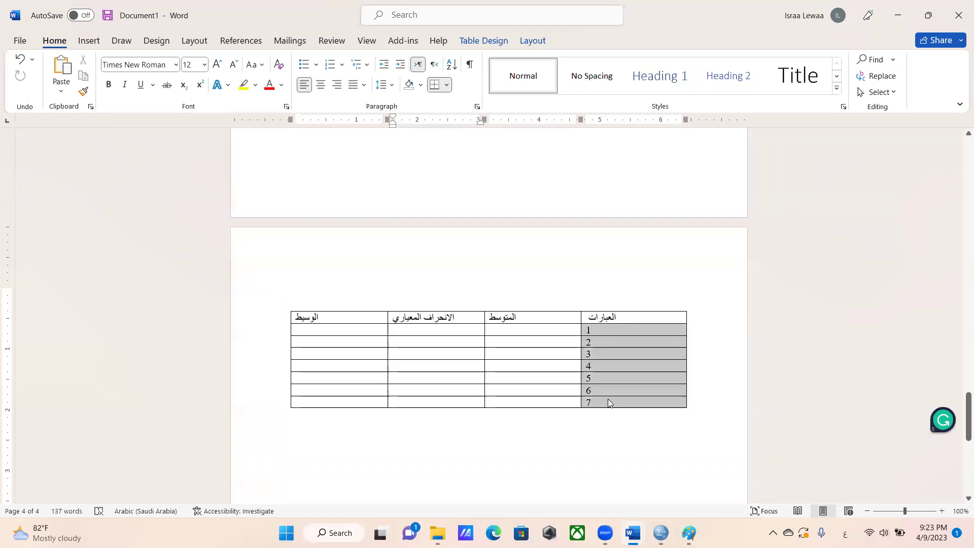
click(499, 326)
key(alt+shift)
text(1.7)
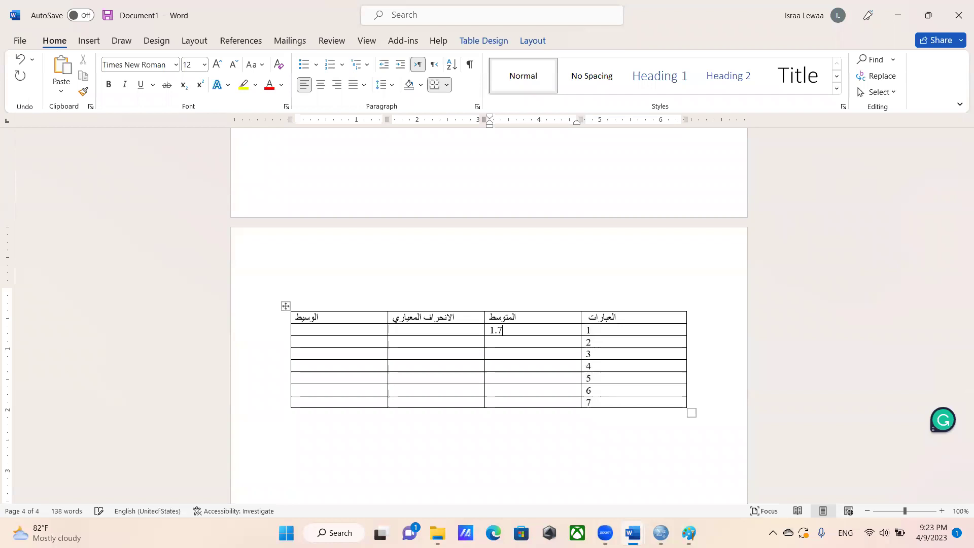
click(393, 329)
text(2.68)
key(BackSpace)
key(BackSpace)
key(BackSpace)
key(BackSpace)
Step: For statement 1, enter 1 in the الوسيط column and 1.02 in the الانحراف المعياري column
click(297, 330)
text(1)
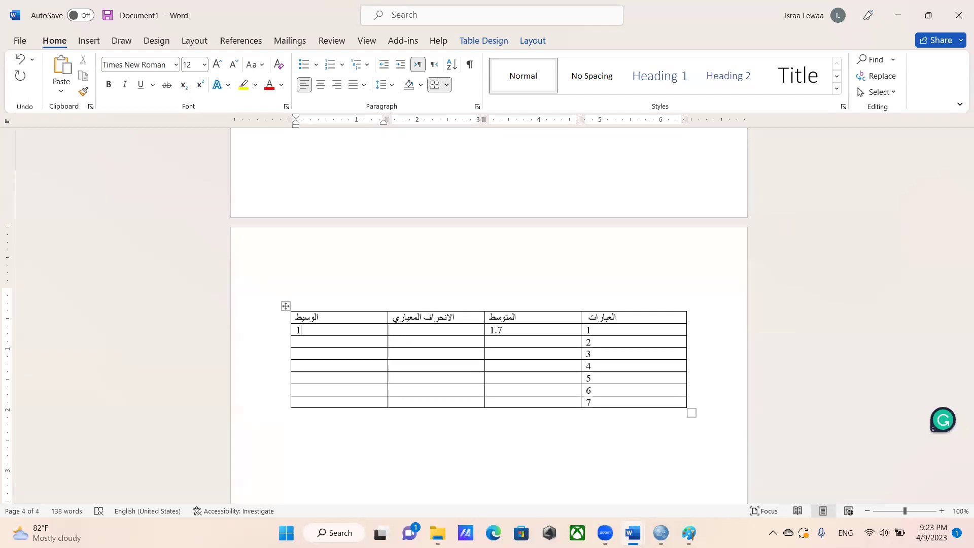
click(393, 329)
text(1.02)
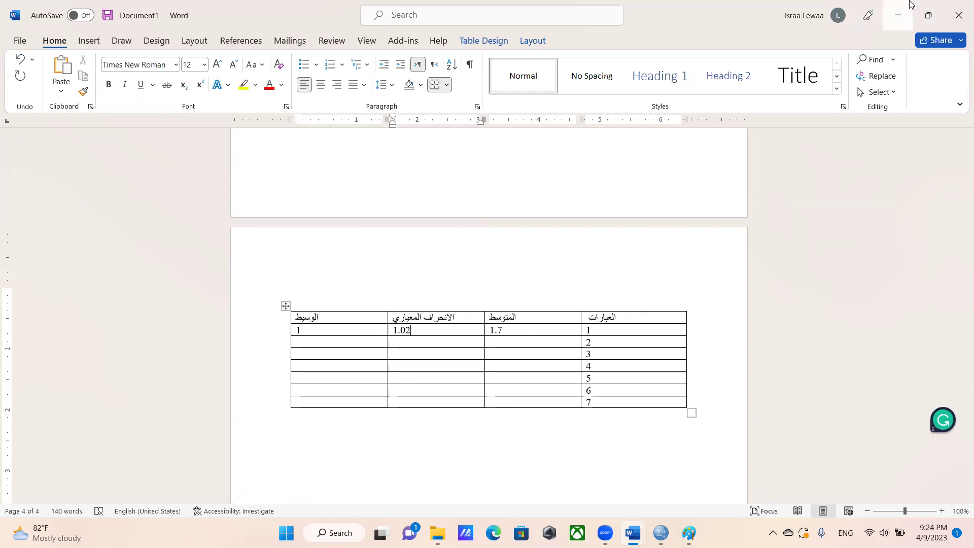
Step: Go back to the document's first page and review the sentence listing what descriptive statistics include, highlighting charts and frequency tables
key(alt+Tab)
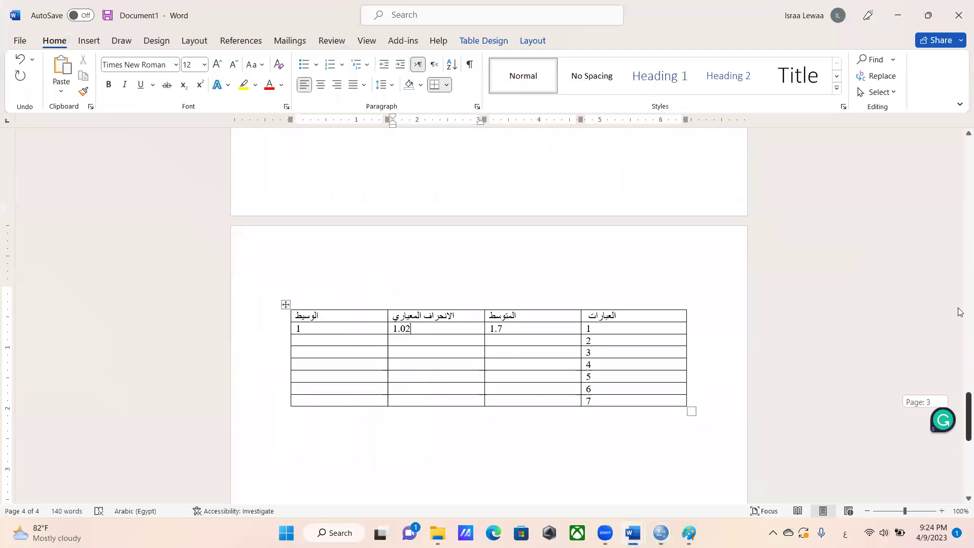
drag(961, 398, 961, 122)
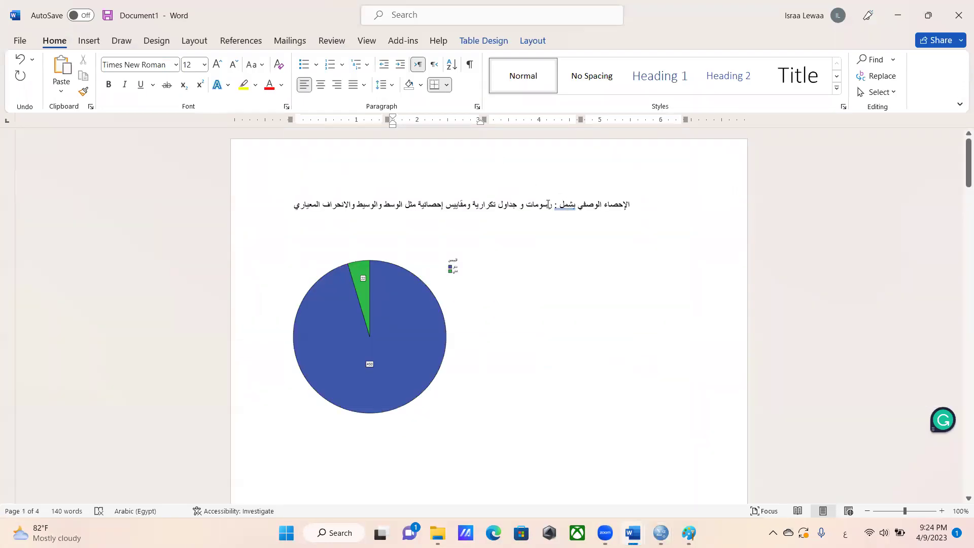
drag(567, 205, 528, 206)
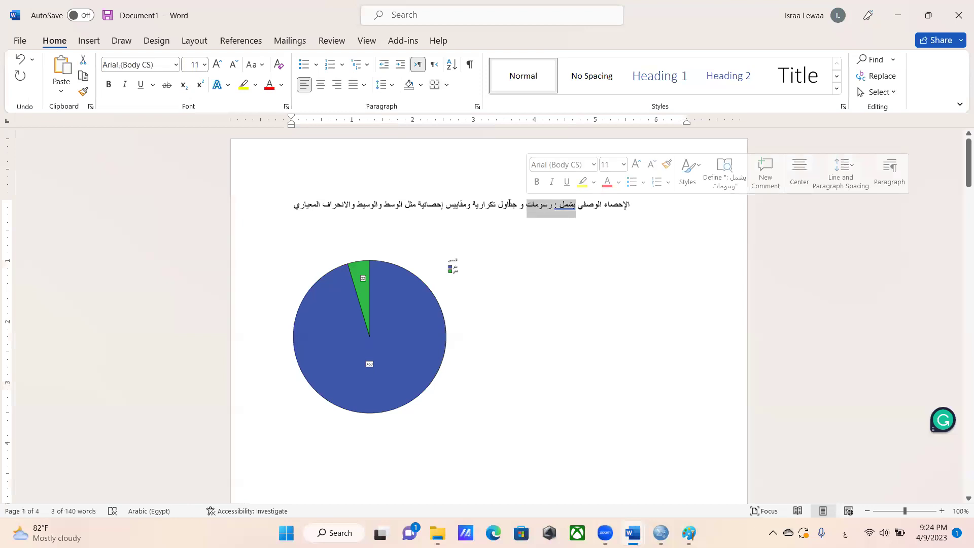
double_click(509, 205)
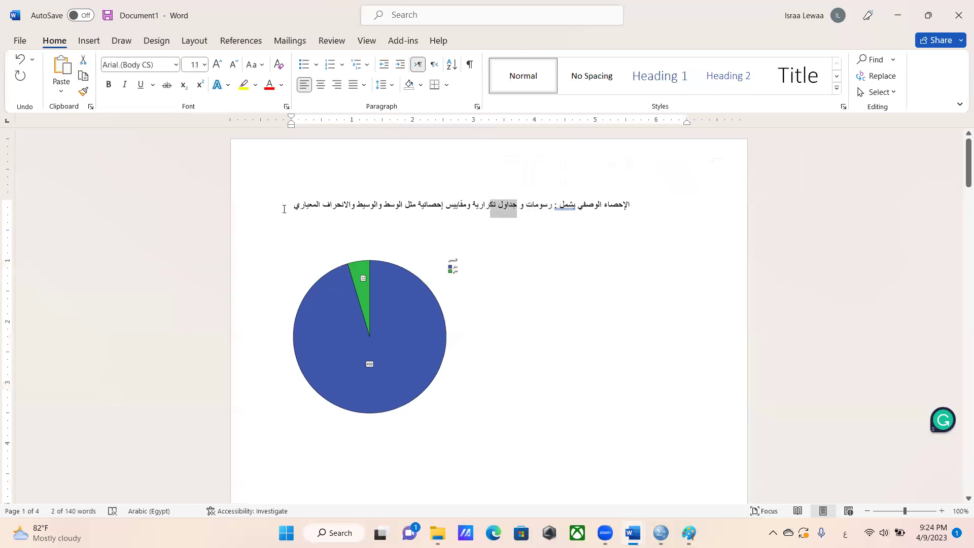
triple_click(632, 206)
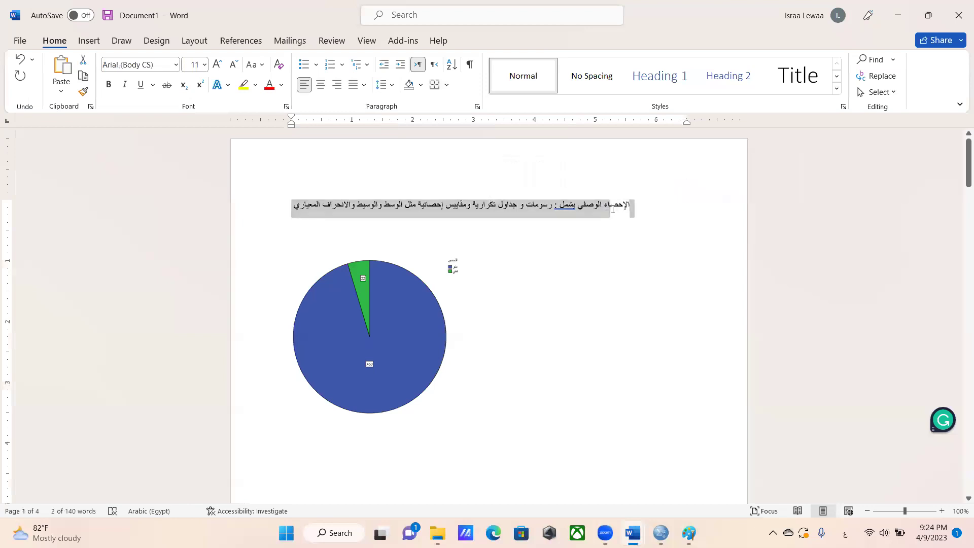
click(613, 208)
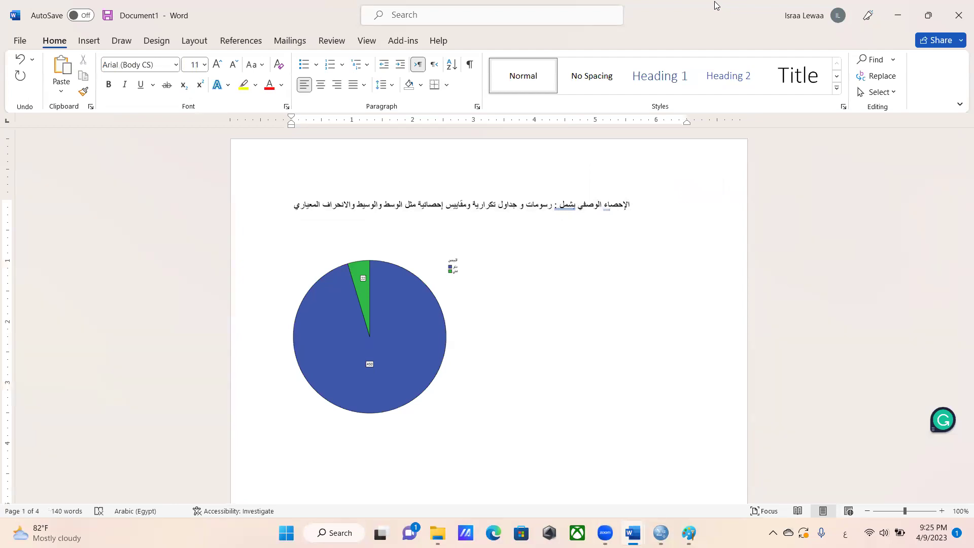
Step: Switch to the SPSS output and open the definition of a simple legacy boxplot using summaries for groups of cases
mouse_move(659, 525)
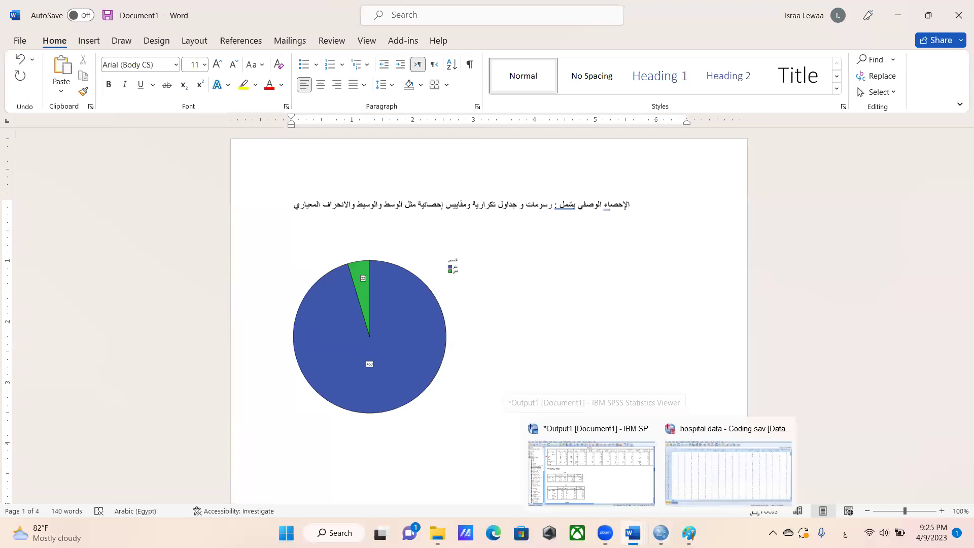
mouse_move(632, 533)
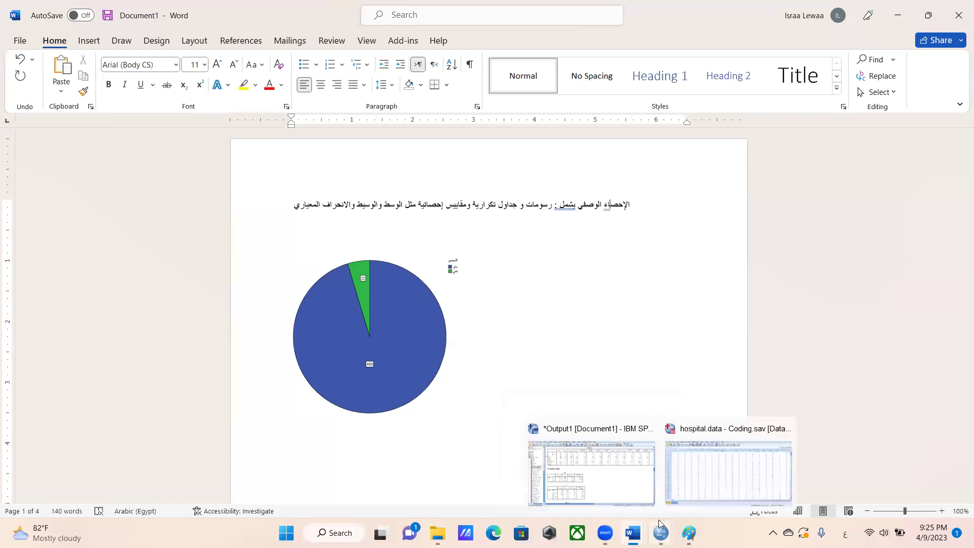
click(613, 470)
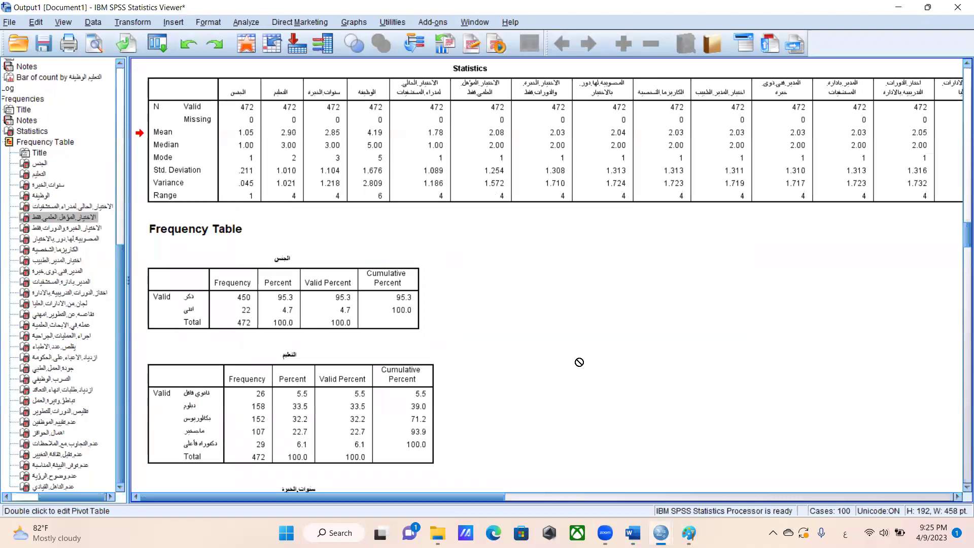
click(353, 25)
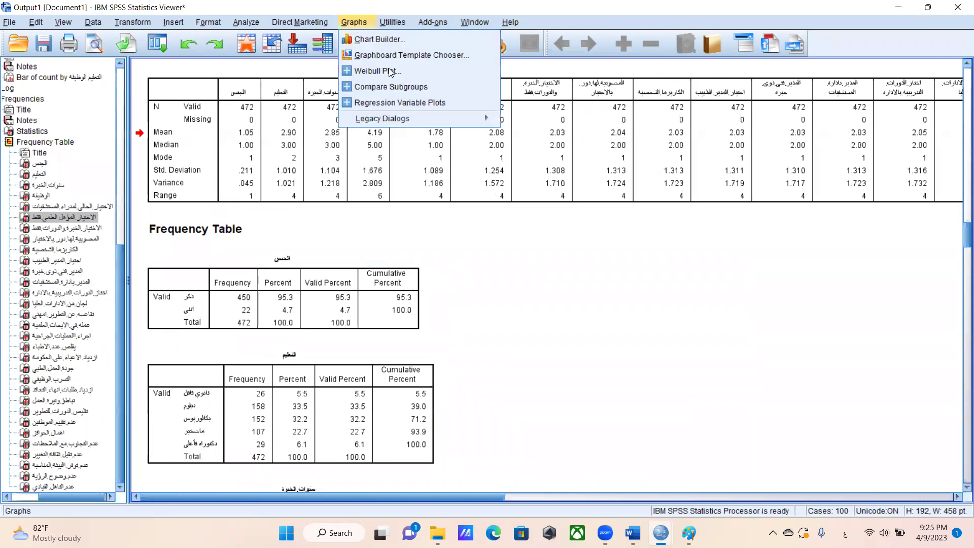
mouse_move(387, 113)
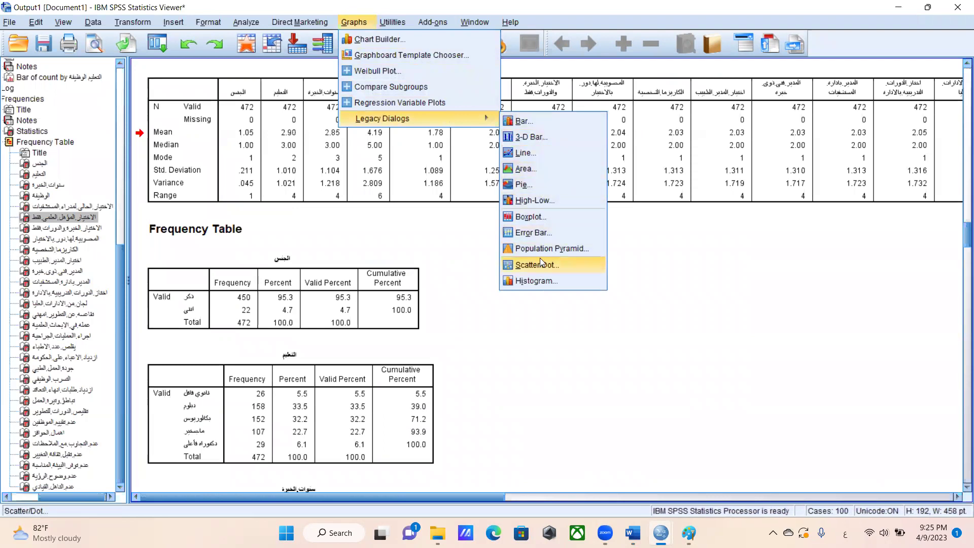
click(547, 216)
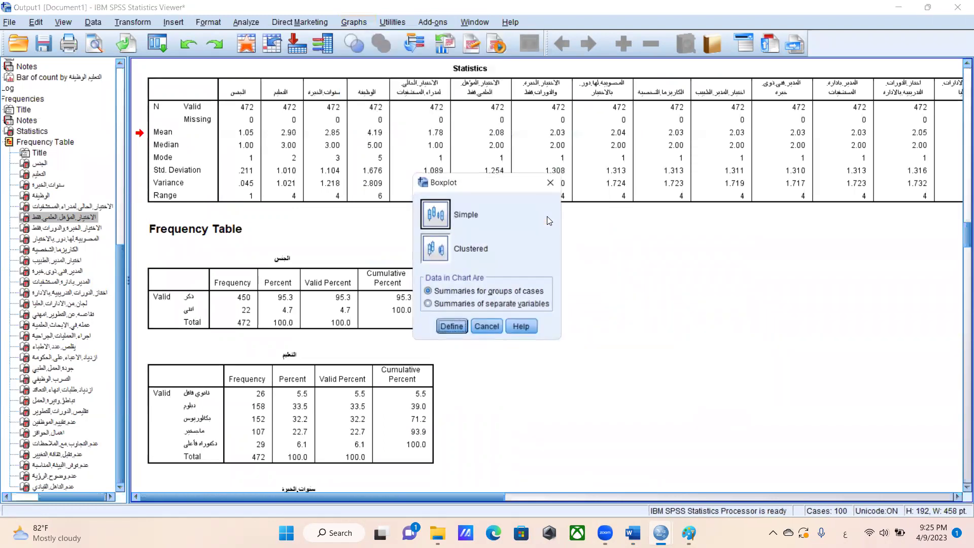
click(442, 216)
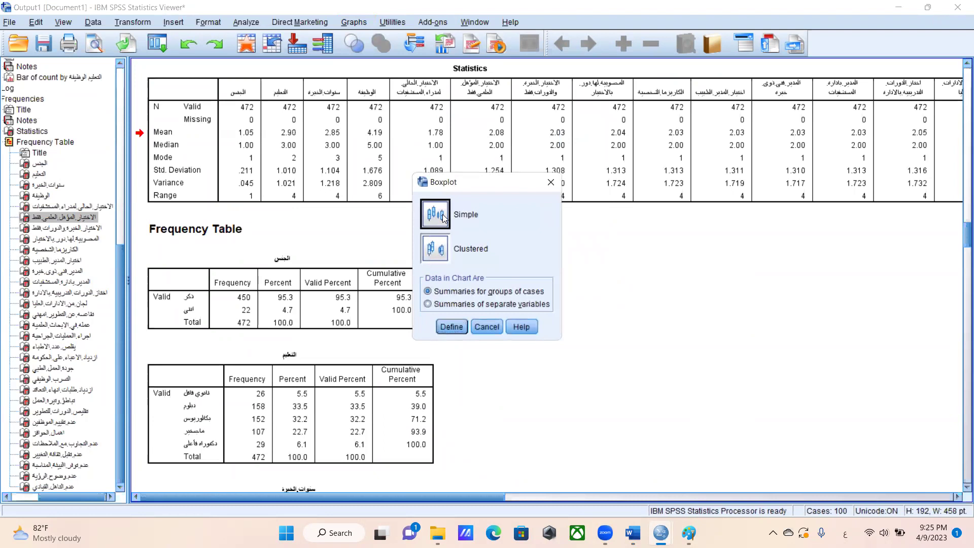
click(452, 327)
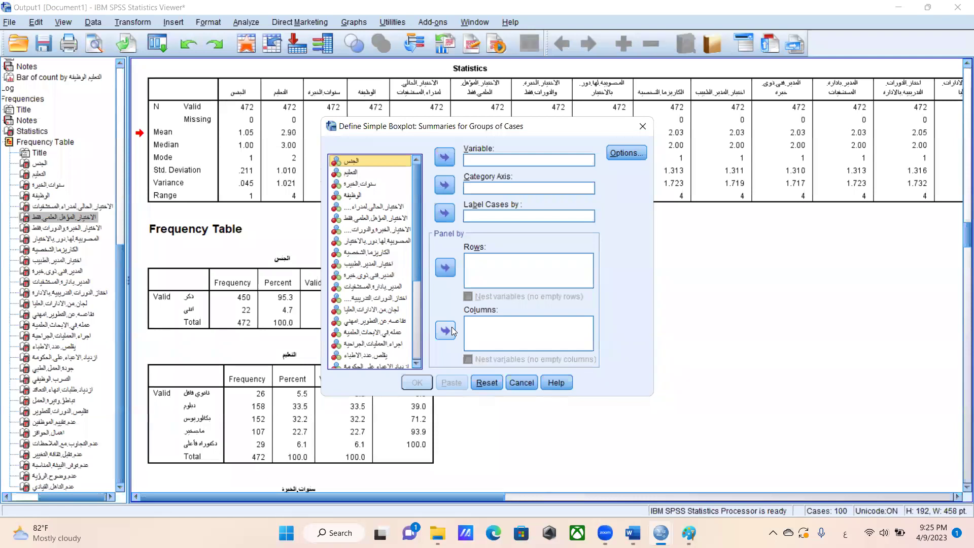
Step: Close the boxplot definition, switch to the hospital data, and enter 99 for سنوات الخبره in case 14
click(642, 126)
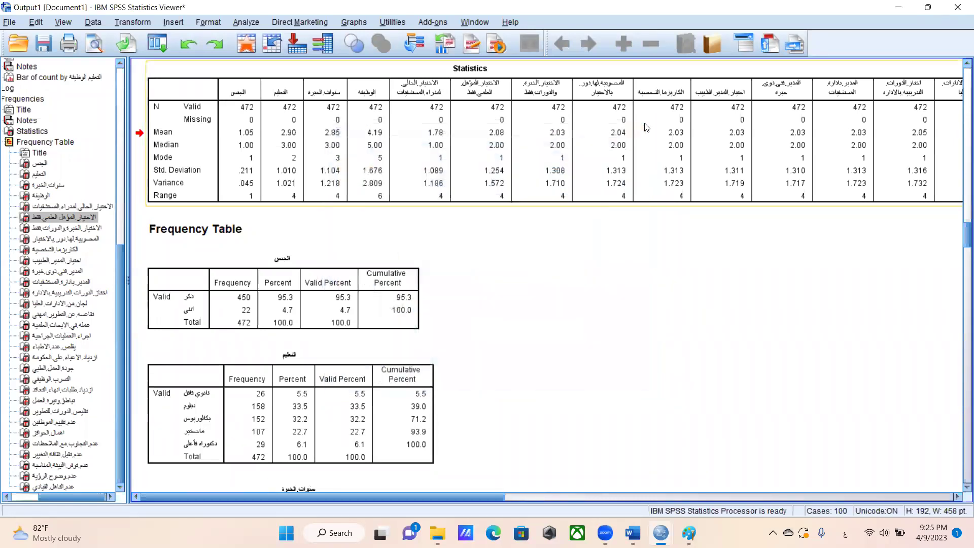
click(735, 332)
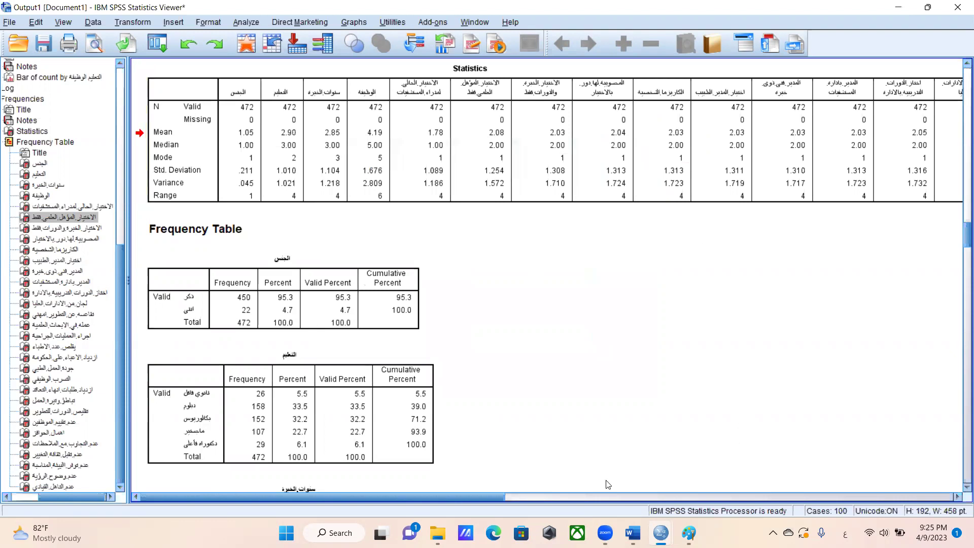
key(alt+Tab)
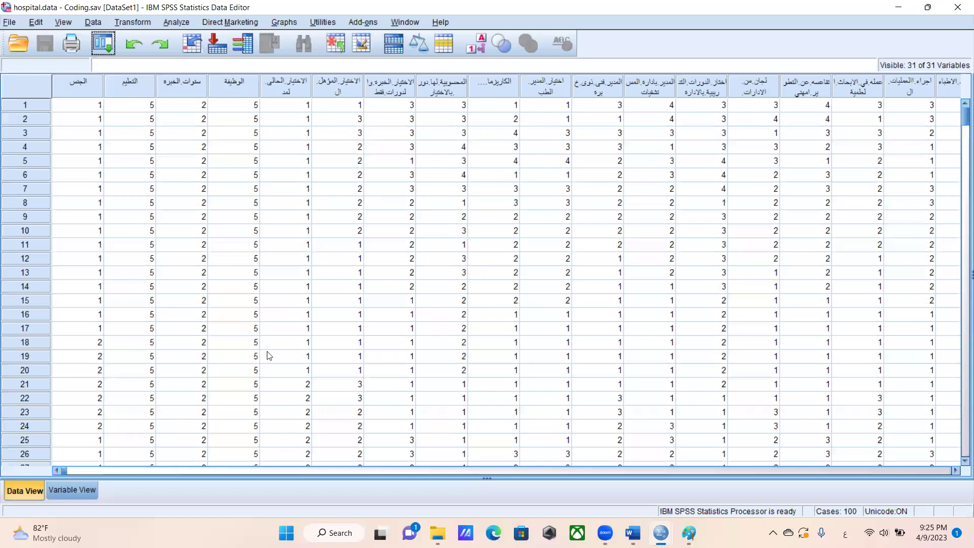
click(186, 284)
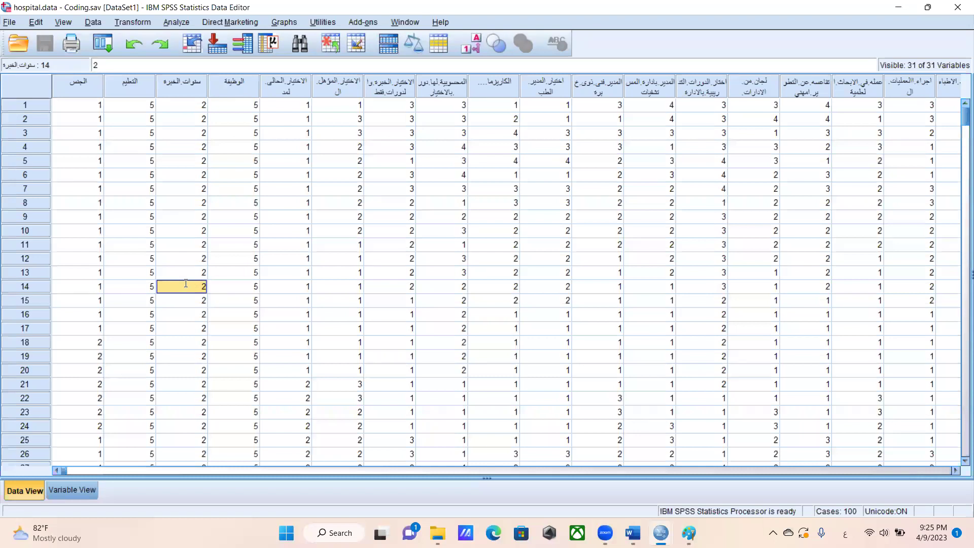
text(99)
click(385, 286)
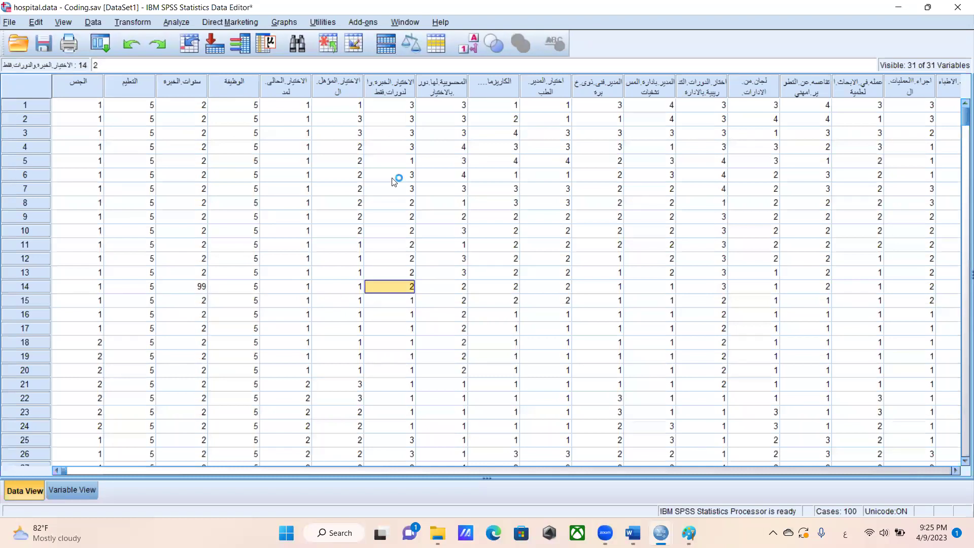
Step: Open the definition of a simple legacy boxplot with summaries for groups of cases from the data window
click(284, 21)
mouse_move(337, 119)
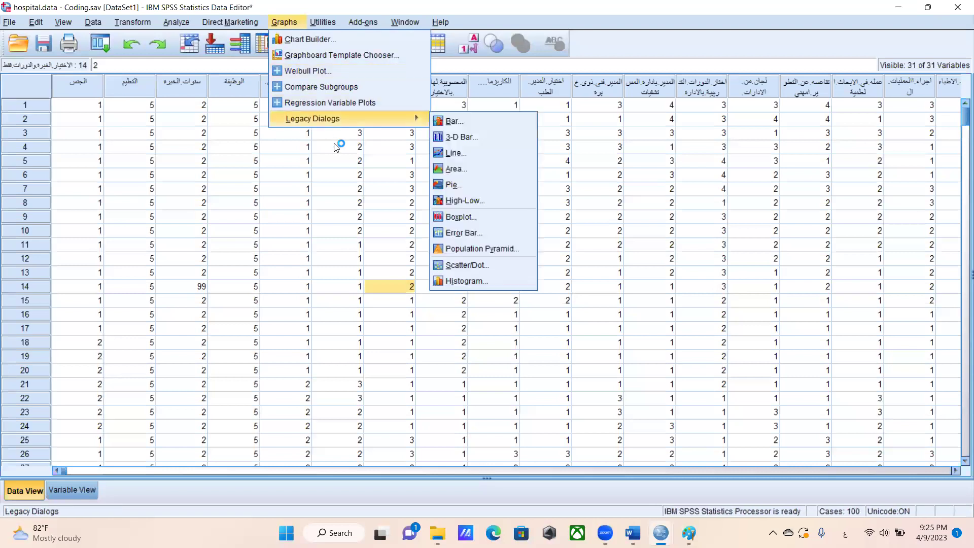
click(484, 218)
click(443, 216)
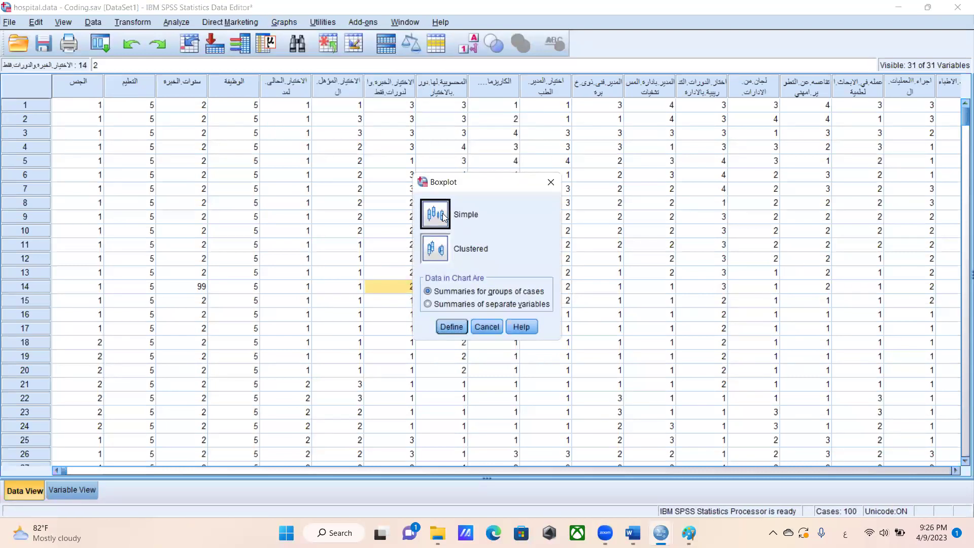
click(449, 325)
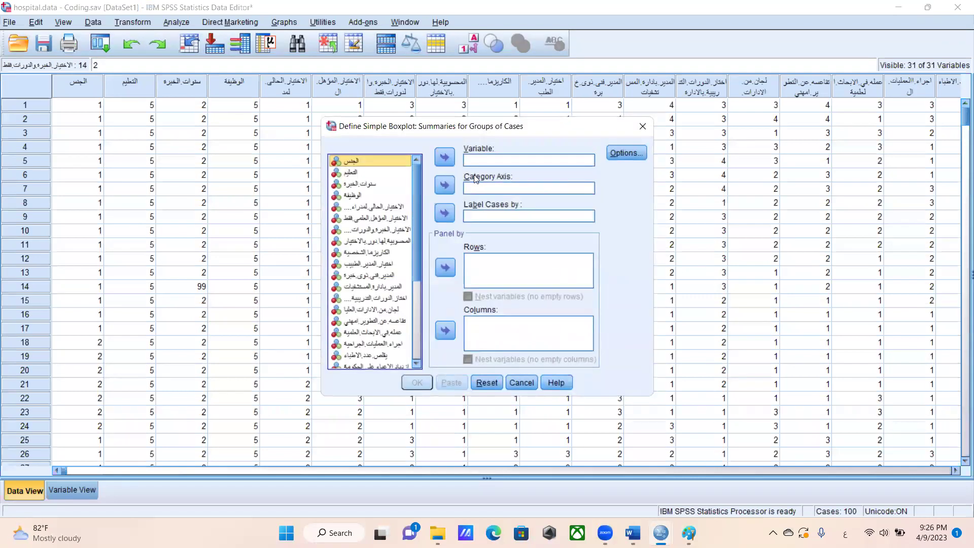
Step: Generate the boxplot with سنوات الخبره as the variable and الجنس on the category axis
click(357, 184)
click(449, 159)
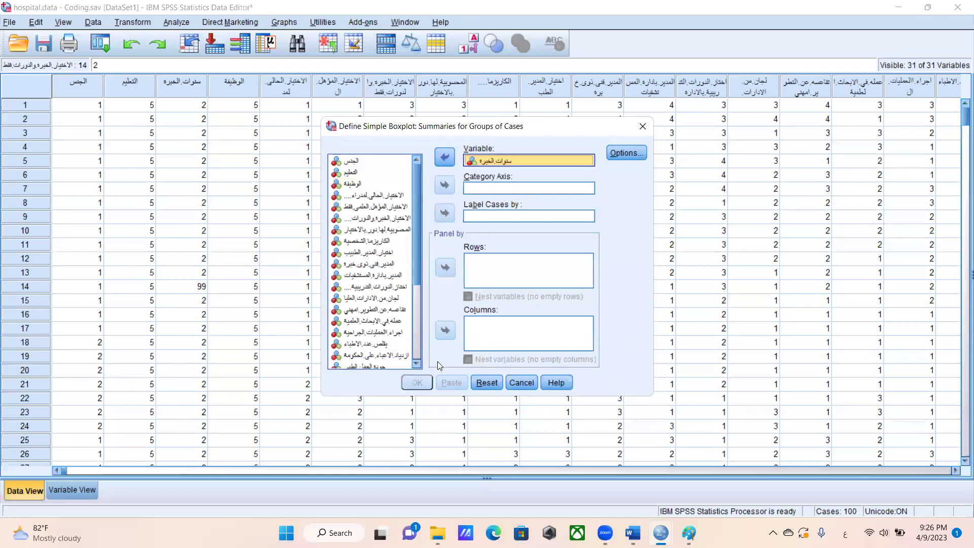
click(440, 188)
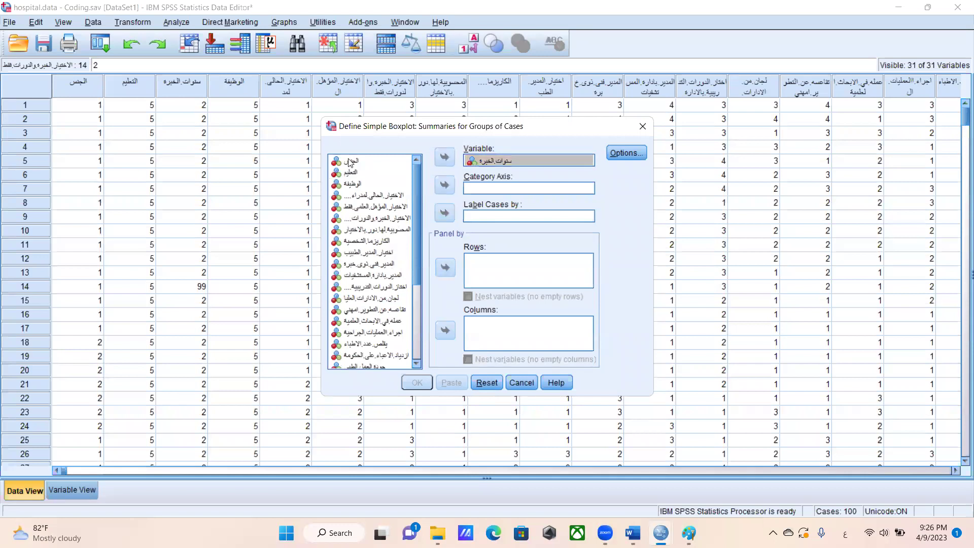
click(442, 187)
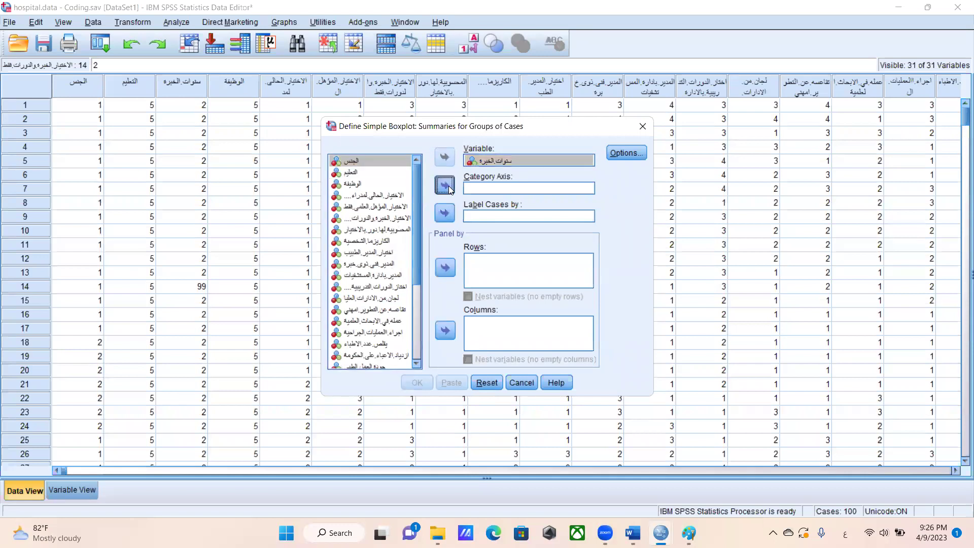
click(415, 383)
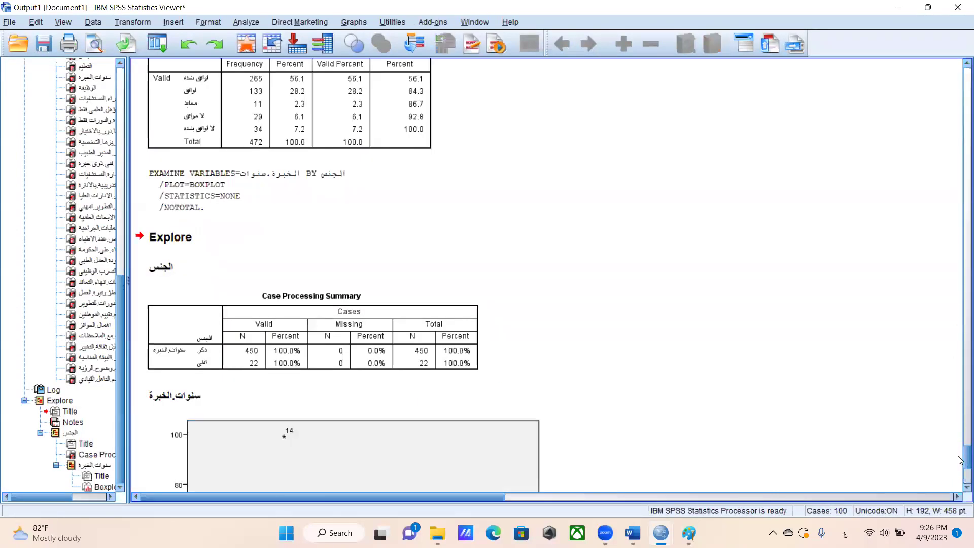
Step: Examine the boxplot point labelled 14, check سنوات الخبره for case 14 in the data, and return to the output
scroll(960, 467, down, 5)
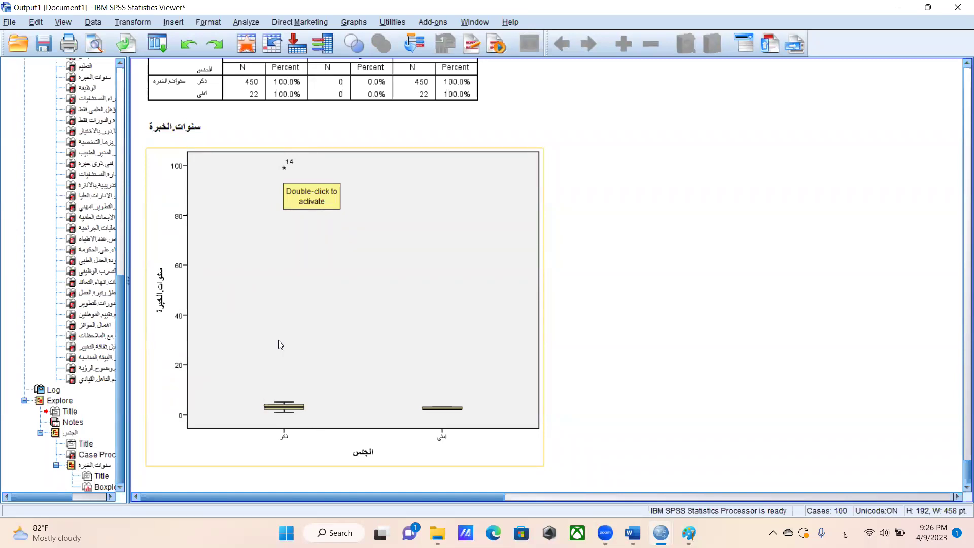
click(593, 440)
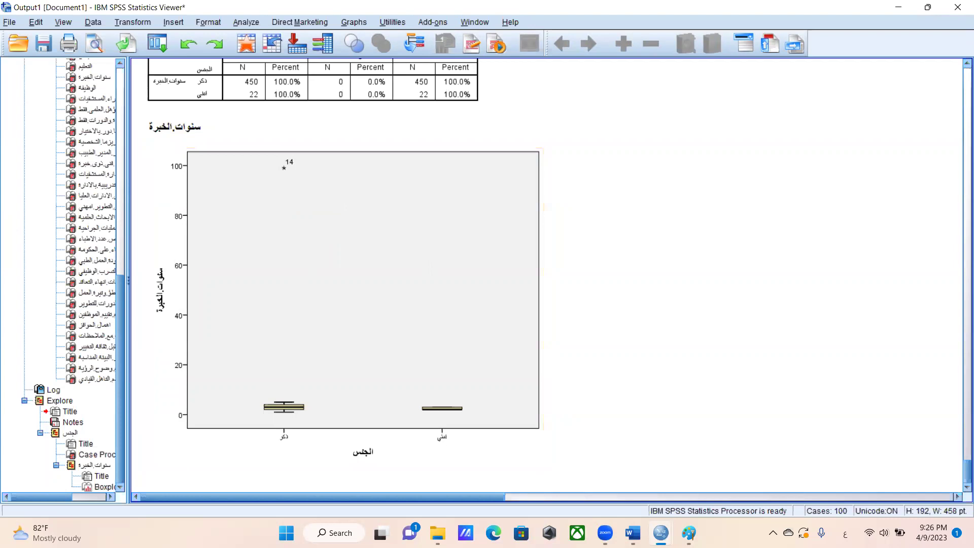
mouse_move(661, 530)
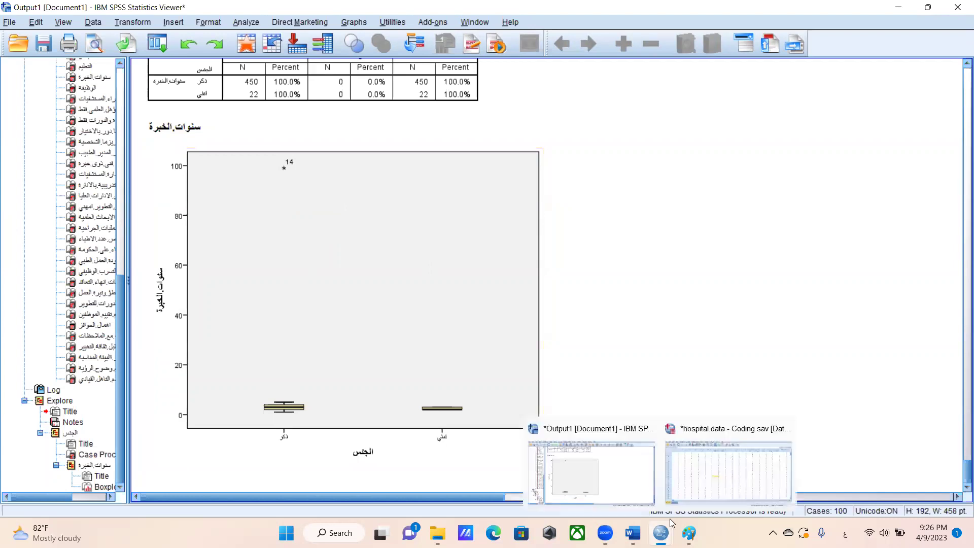
click(712, 485)
click(191, 288)
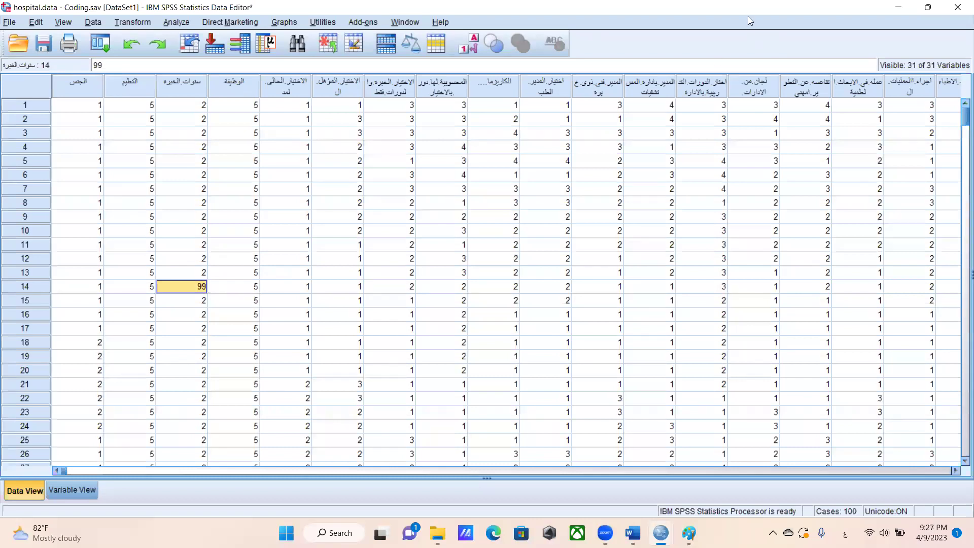
click(891, 7)
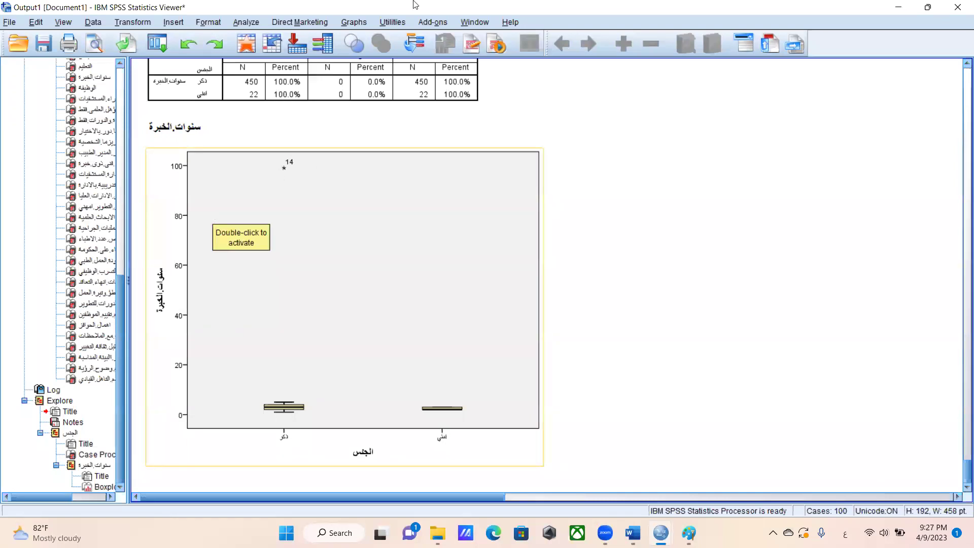
Step: Return to the hospital data and undo the سنوات الخبره entry in case 14
click(907, 6)
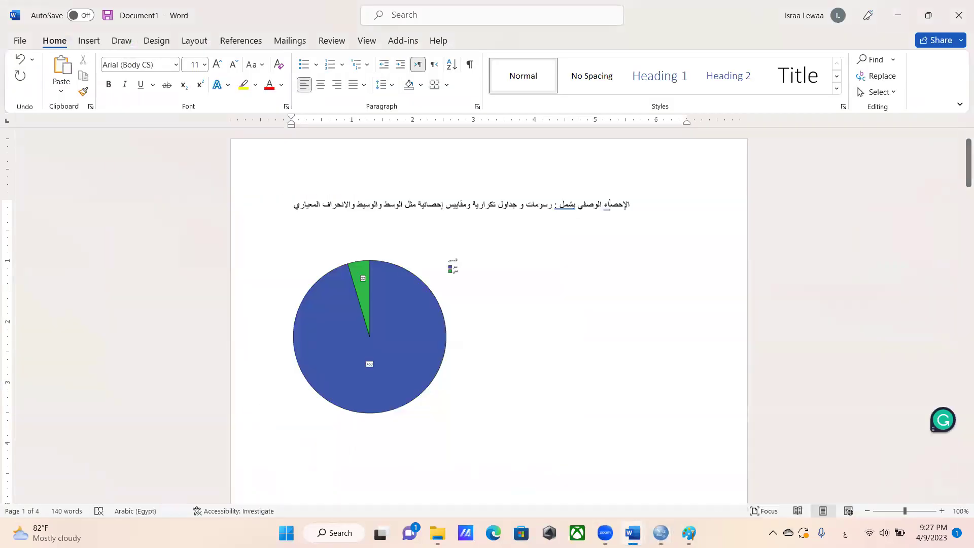
key(alt+Tab)
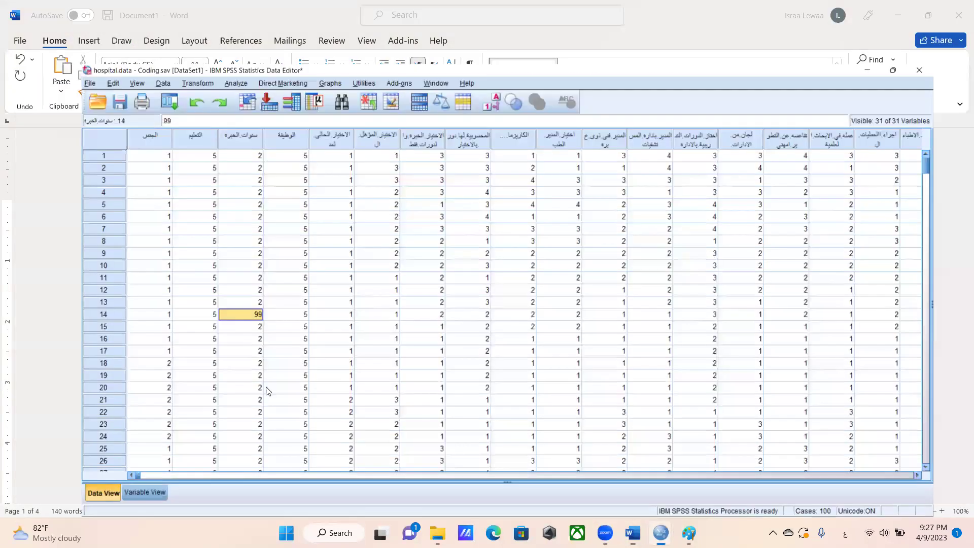
key(super+Up)
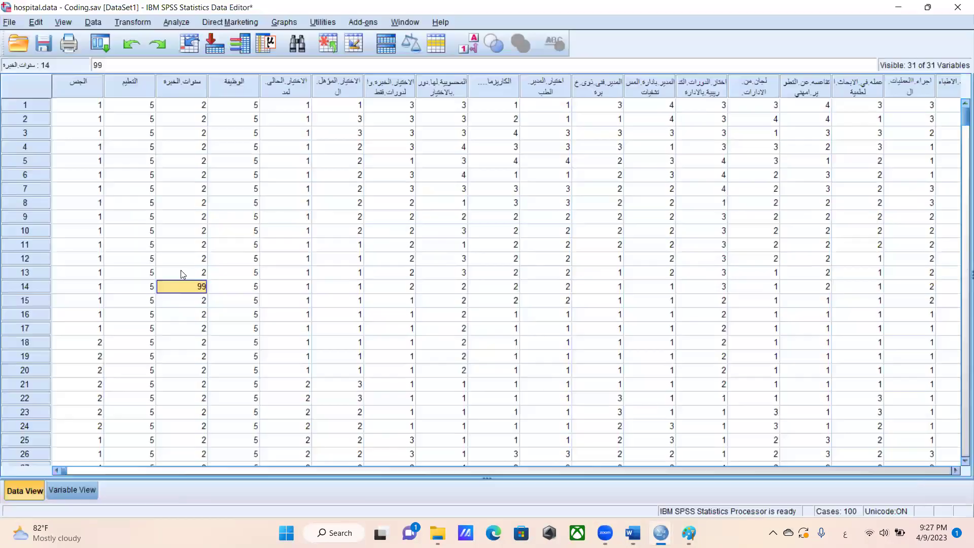
click(192, 295)
key(ctrl+z)
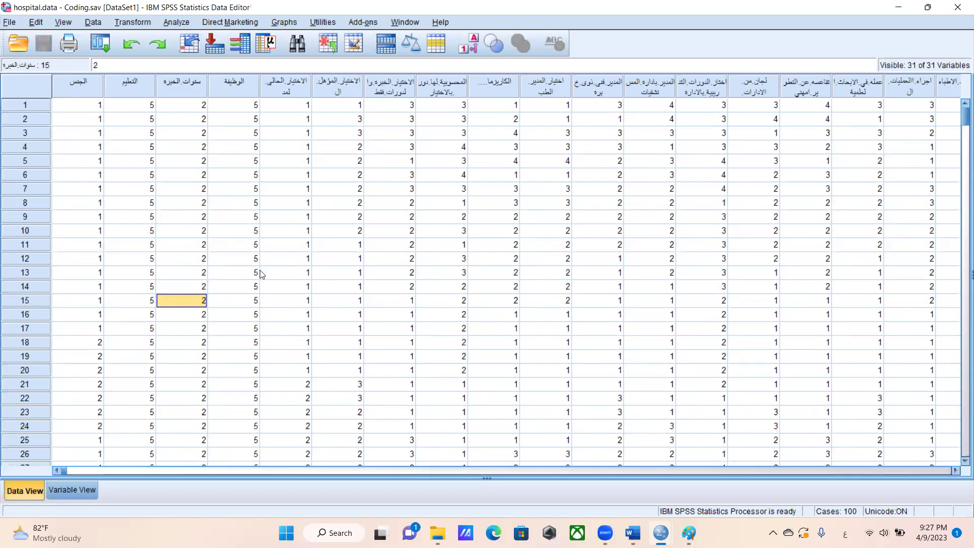